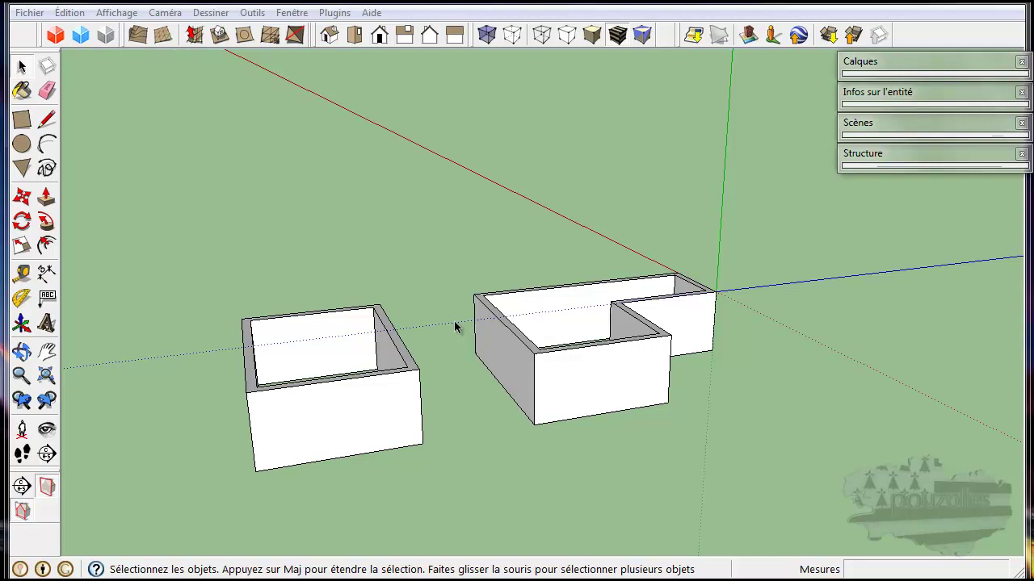
# Orbit around both models to a lower, frontal view of the L-shaped house
pyautogui.click(315, 436)
pyautogui.scroll(2, 316, 436)
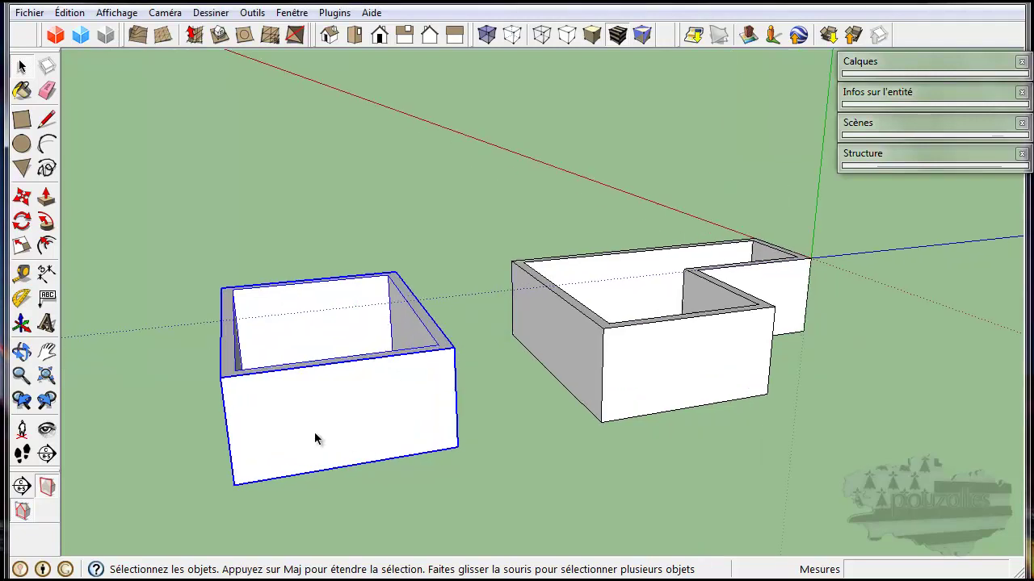
pyautogui.scroll(2, 315, 436)
pyautogui.moveTo(489, 394)
pyautogui.mouseDown(button='middle')
pyautogui.moveTo(494, 419)
pyautogui.moveTo(424, 477)
pyautogui.moveTo(443, 440)
pyautogui.mouseUp(button='middle')
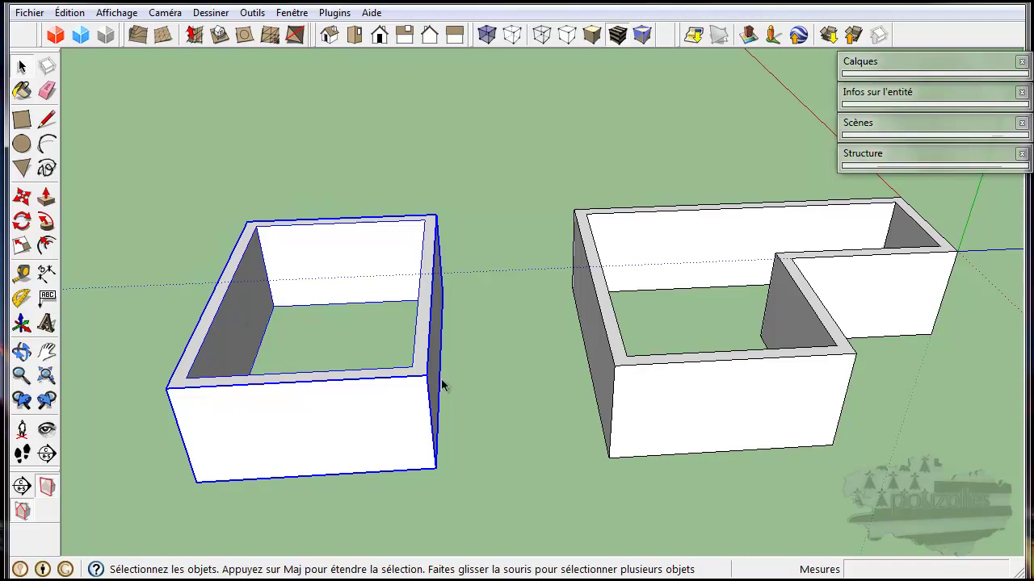
pyautogui.moveTo(484, 332)
pyautogui.mouseDown(button='middle')
pyautogui.moveTo(490, 339)
pyautogui.moveTo(309, 344)
pyautogui.mouseUp(button='middle')
pyautogui.moveTo(625, 246)
pyautogui.mouseDown(button='middle')
pyautogui.moveTo(685, 327)
pyautogui.moveTo(342, 392)
pyautogui.moveTo(376, 416)
pyautogui.moveTo(369, 410)
pyautogui.mouseUp(button='middle')
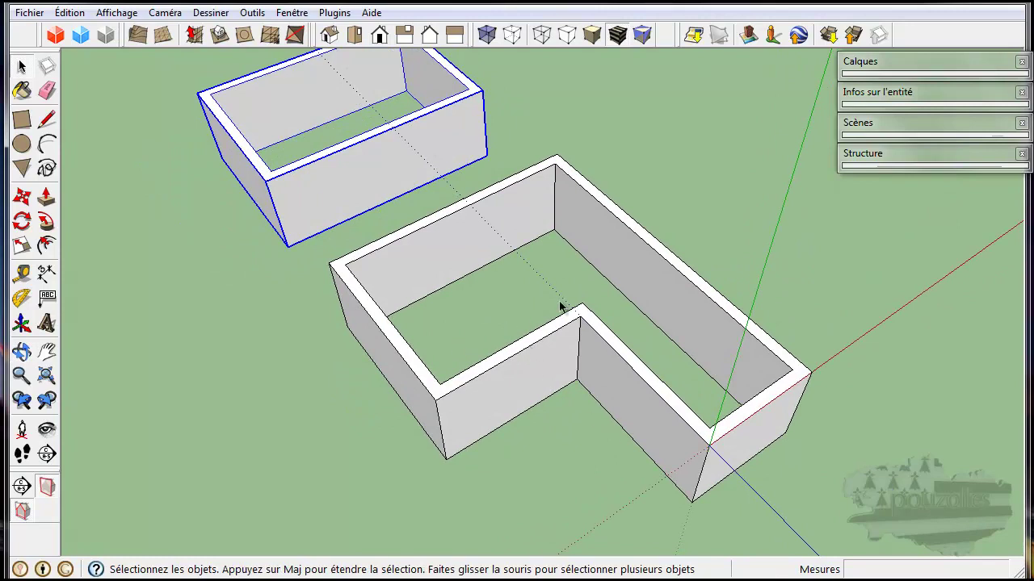
pyautogui.moveTo(376, 310)
pyautogui.mouseDown(button='middle')
pyautogui.moveTo(410, 350)
pyautogui.moveTo(528, 296)
pyautogui.moveTo(539, 323)
pyautogui.moveTo(568, 286)
pyautogui.mouseUp(button='middle')
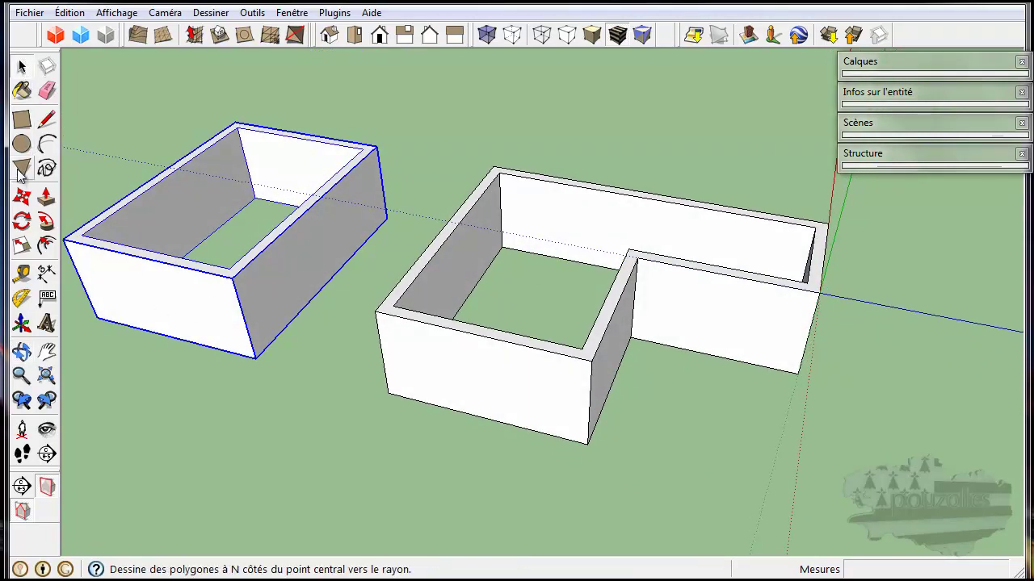
pyautogui.click(396, 305)
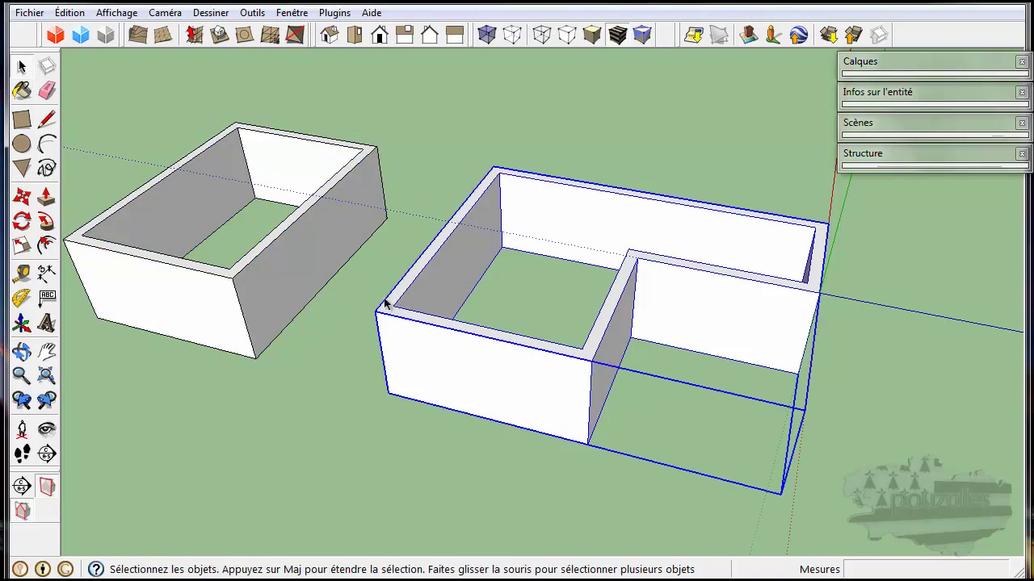
pyautogui.click(322, 362)
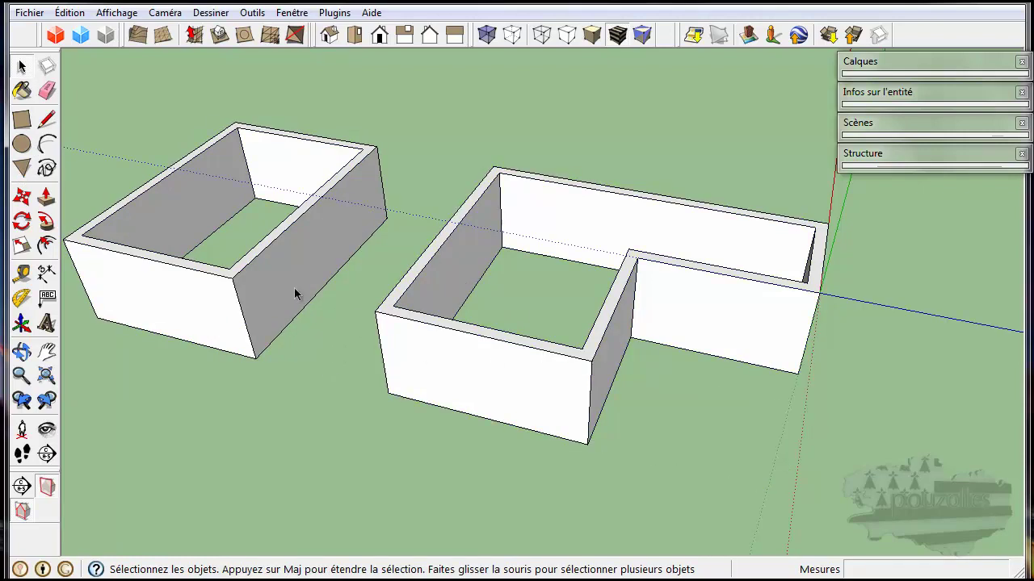
# Cover the square wing's top with a rectangle, split by a midpoint-to-midpoint line
pyautogui.click(22, 120)
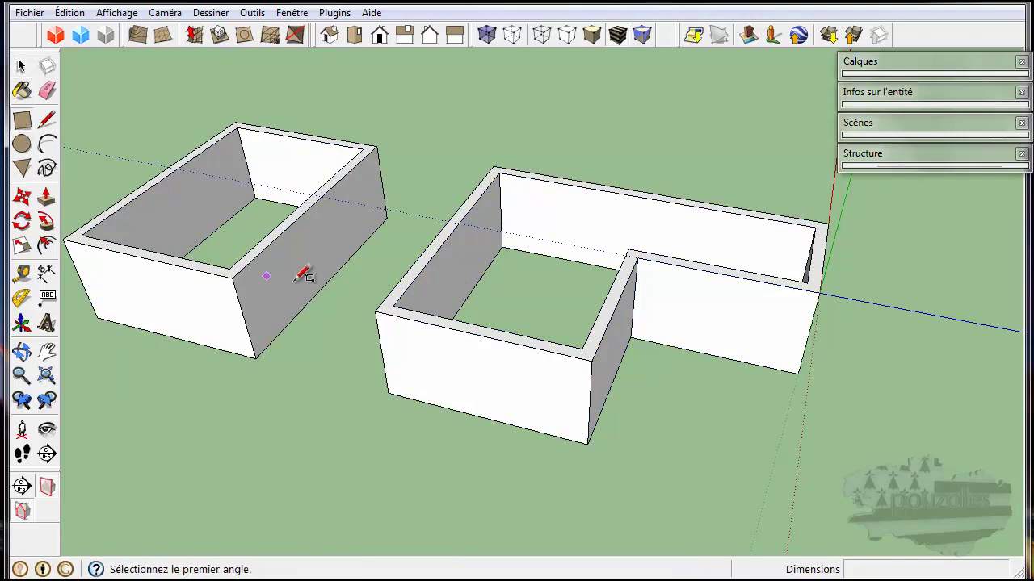
pyautogui.click(375, 310)
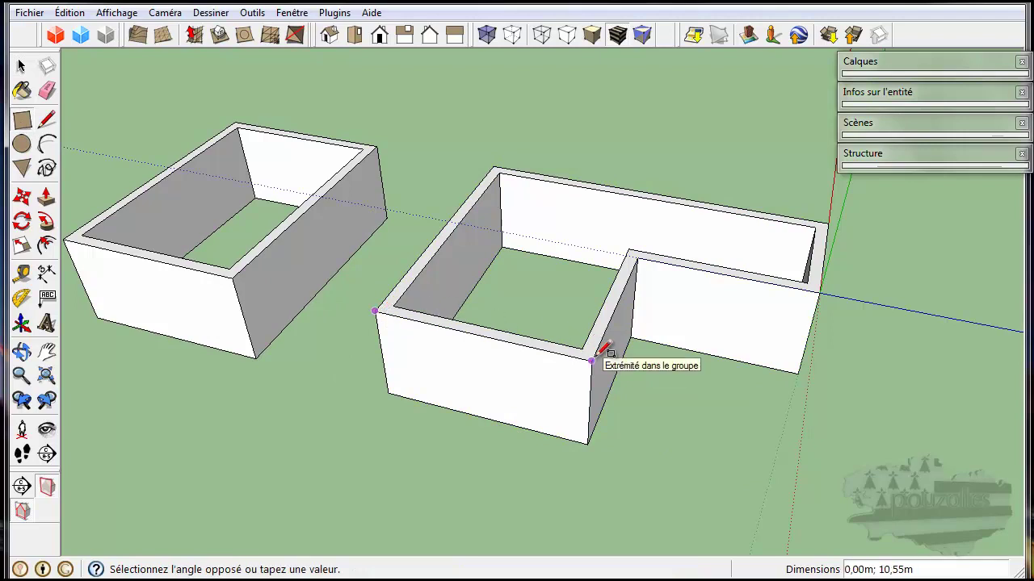
pyautogui.click(664, 193)
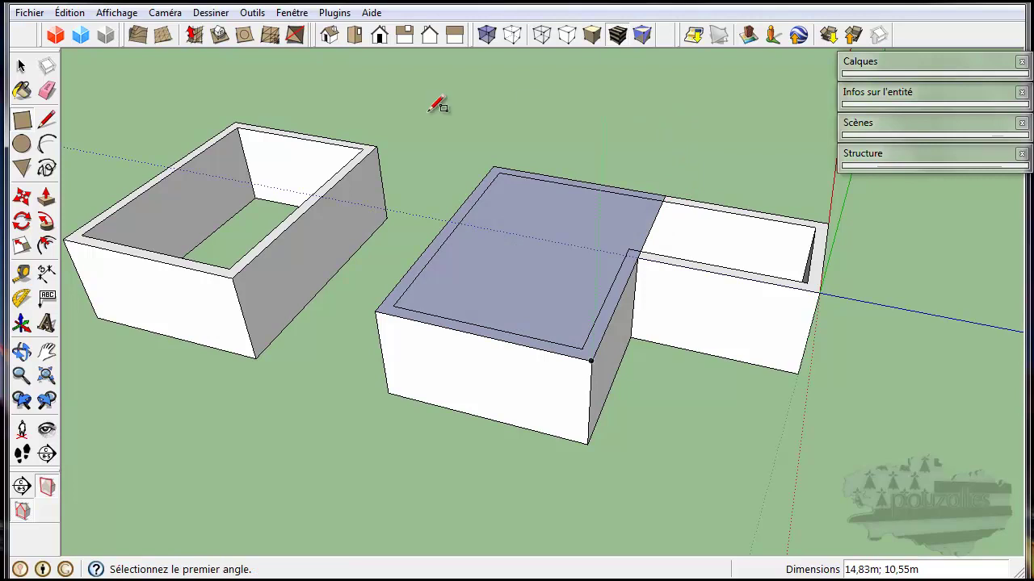
pyautogui.click(47, 121)
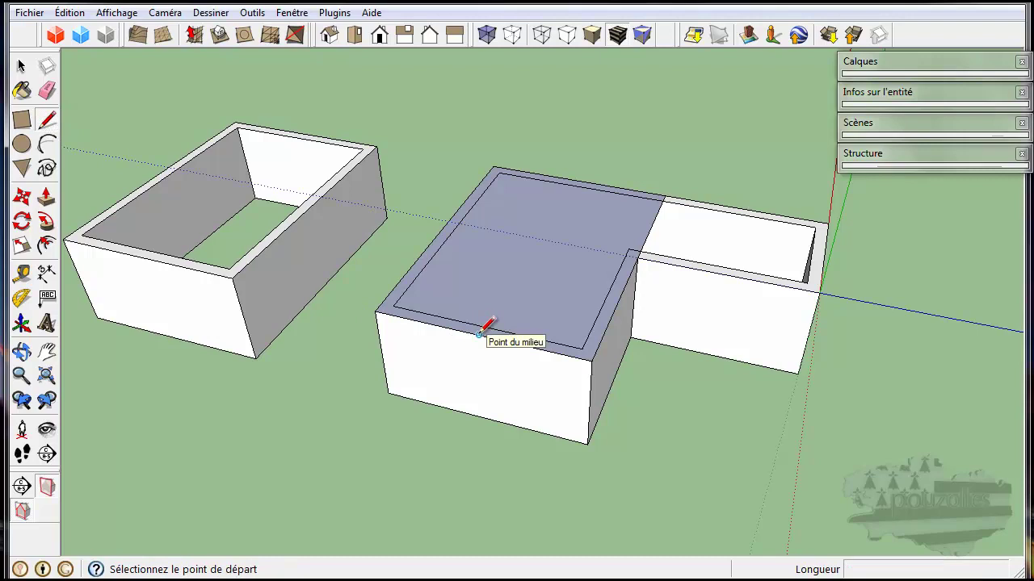
pyautogui.click(479, 333)
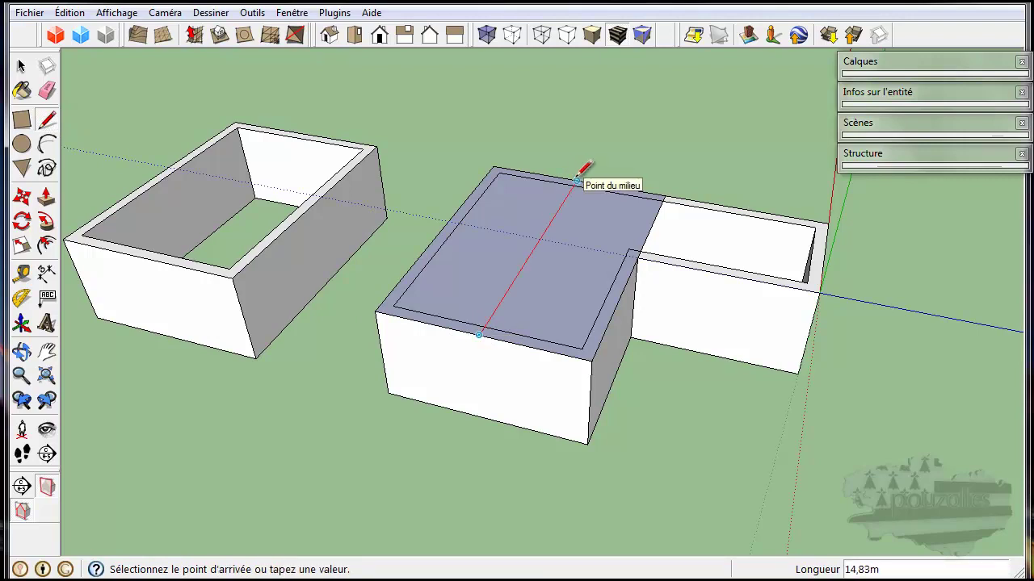
pyautogui.click(576, 180)
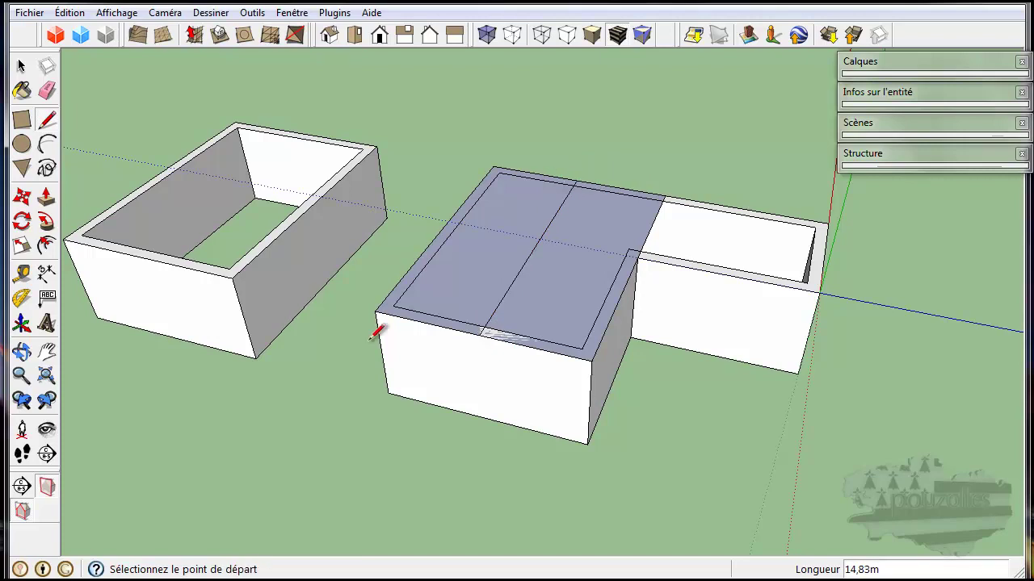
# Raise the centre line about 3.58 m with Move to form the gable ridge
pyautogui.moveTo(432, 423); pyautogui.dragTo(496, 391, button='middle')
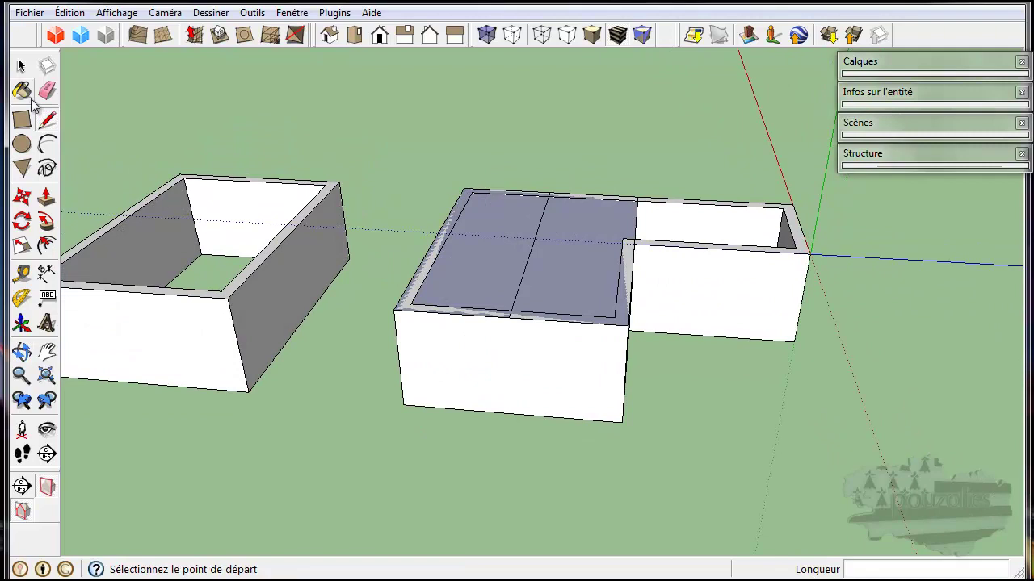
pyautogui.click(21, 198)
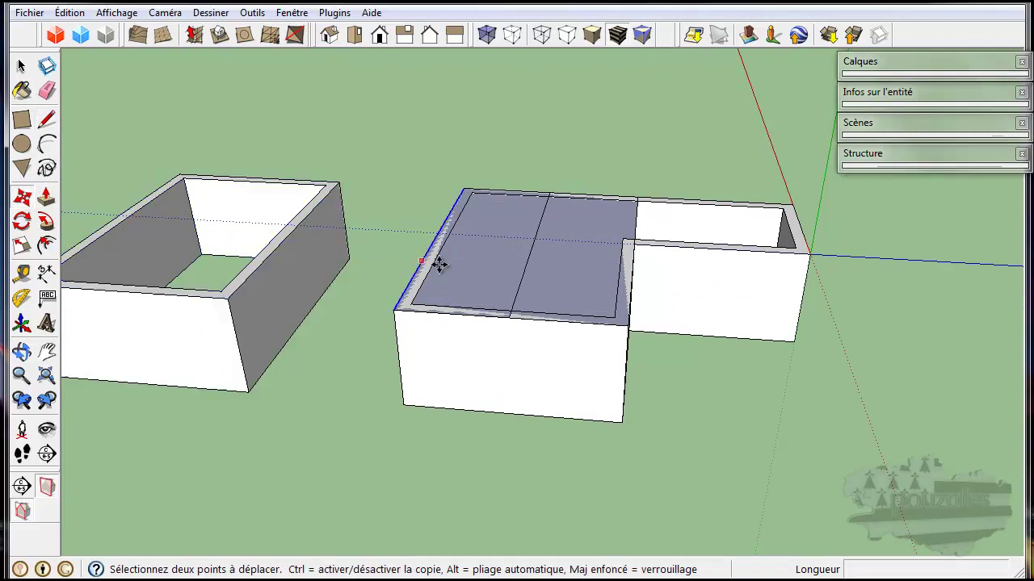
pyautogui.click(512, 318)
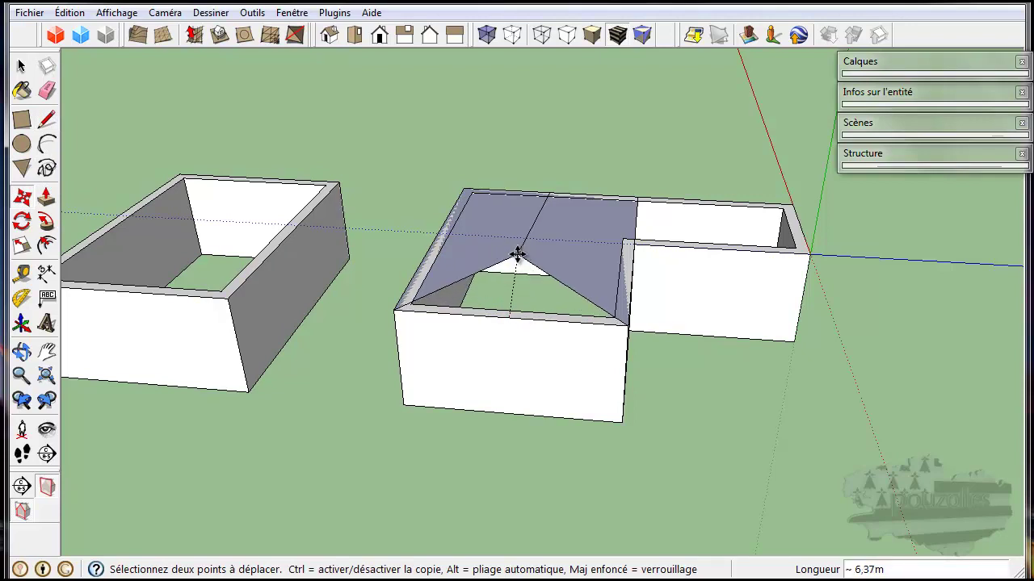
pyautogui.click(519, 255)
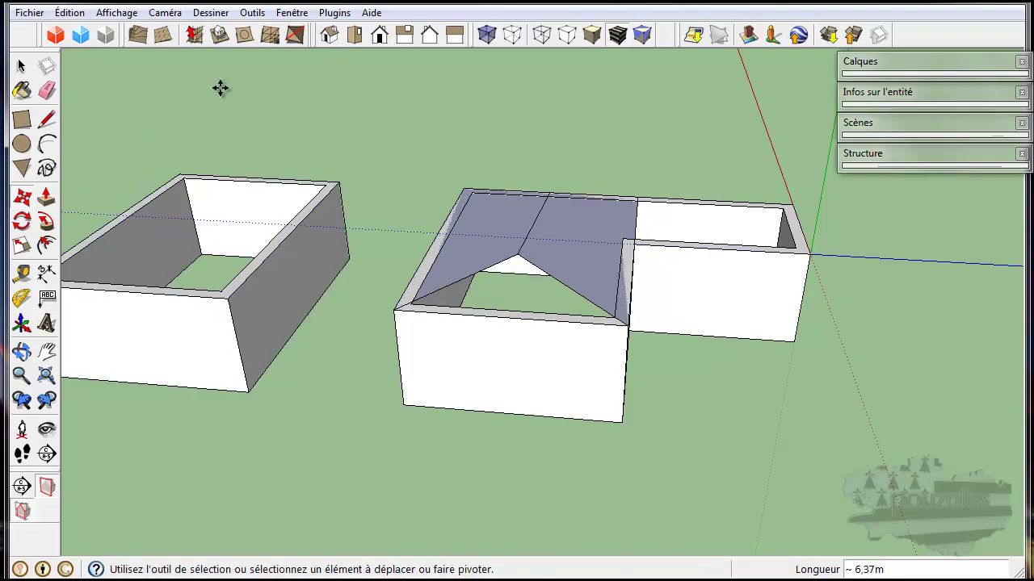
pyautogui.click(519, 286)
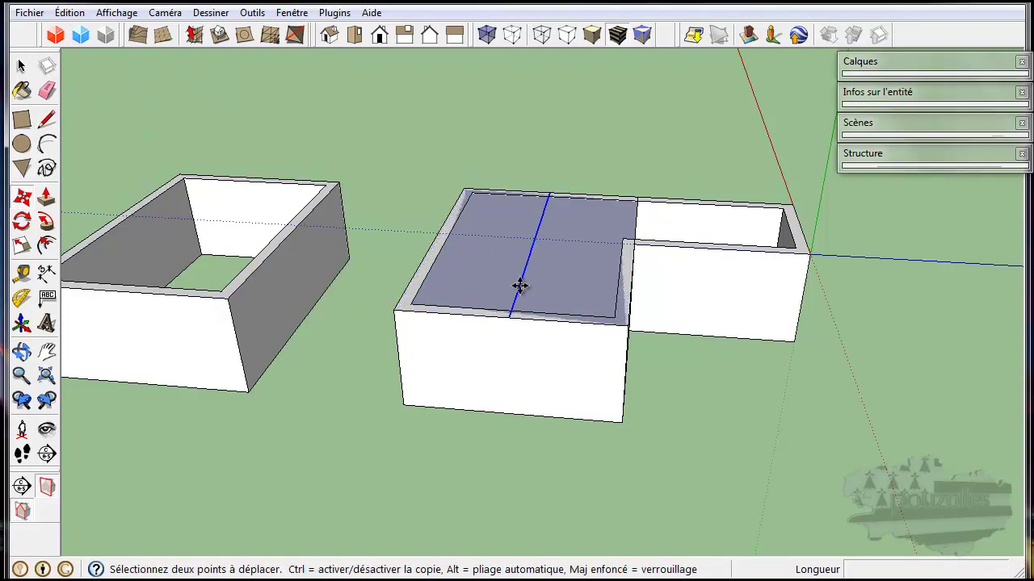
pyautogui.click(526, 217)
pyautogui.moveTo(453, 410); pyautogui.dragTo(503, 391, button='middle')
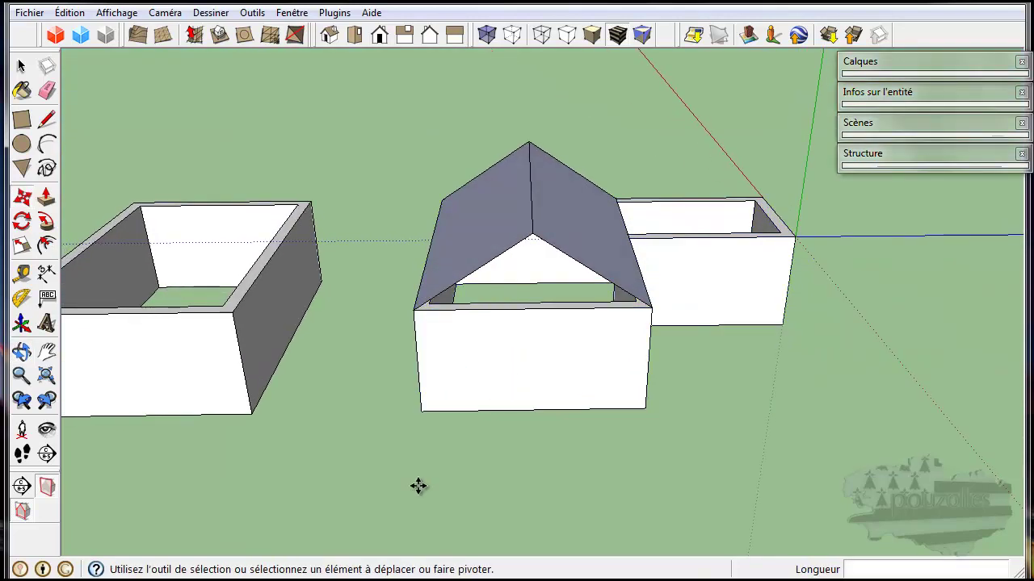
# Undo the folded roof and orbit to a straight-on front view
pyautogui.hotkey('ctrl', 'z')
pyautogui.hotkey('ctrl', 'z')
pyautogui.hotkey('ctrl', 'z')
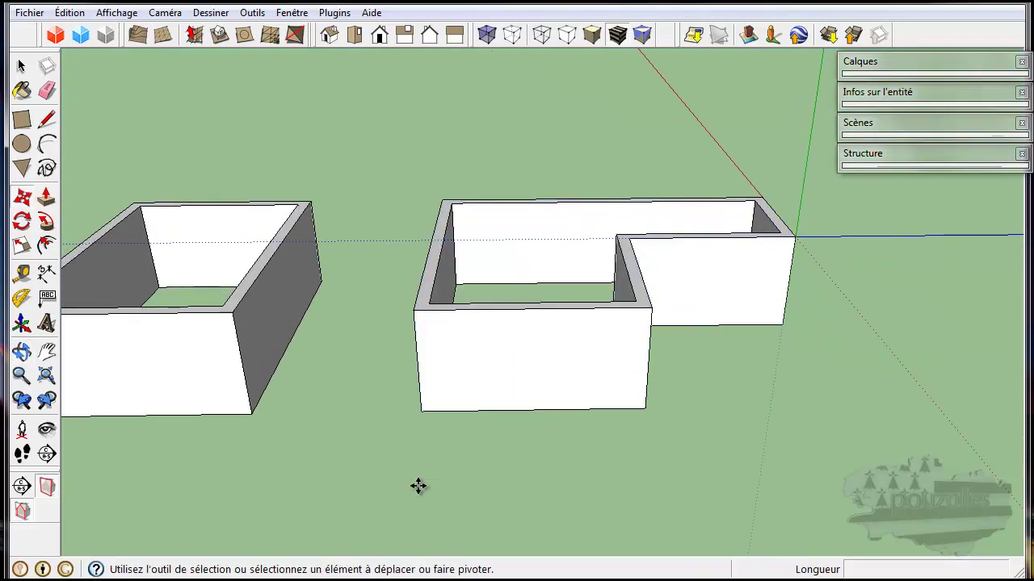
pyautogui.click(46, 118)
pyautogui.moveTo(506, 339)
pyautogui.mouseDown(button='middle')
pyautogui.moveTo(513, 350)
pyautogui.moveTo(517, 229)
pyautogui.mouseUp(button='middle')
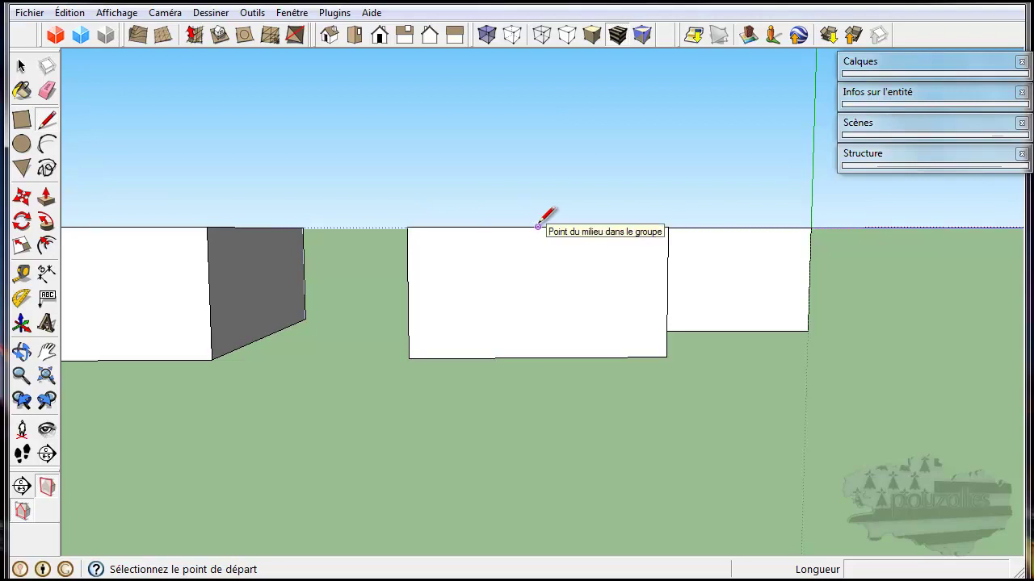
# Draw a triangular gable, 3.50 m high at the centre, above the front wall
pyautogui.click(539, 226)
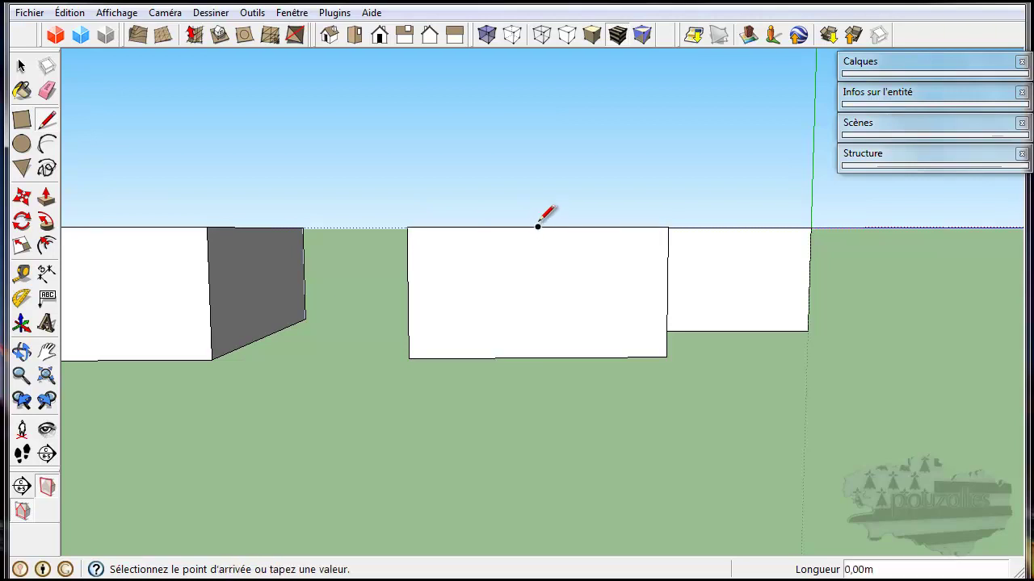
pyautogui.click(539, 137)
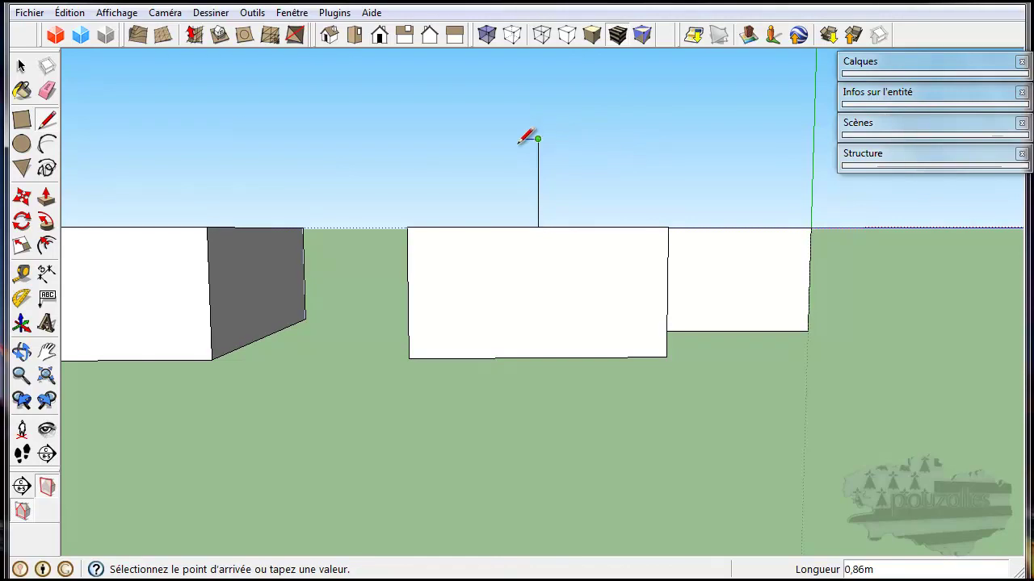
pyautogui.click(406, 227)
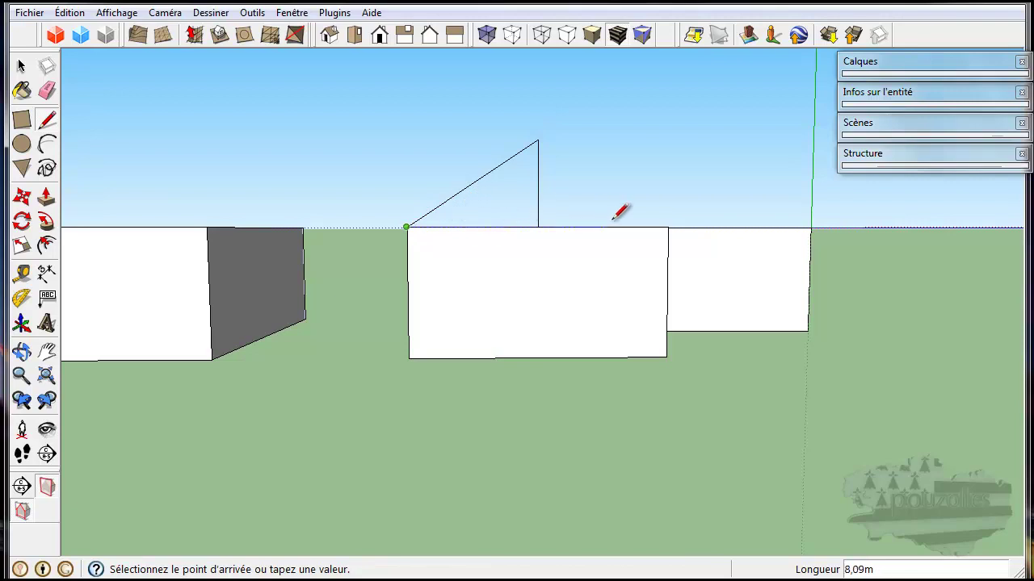
pyautogui.click(668, 227)
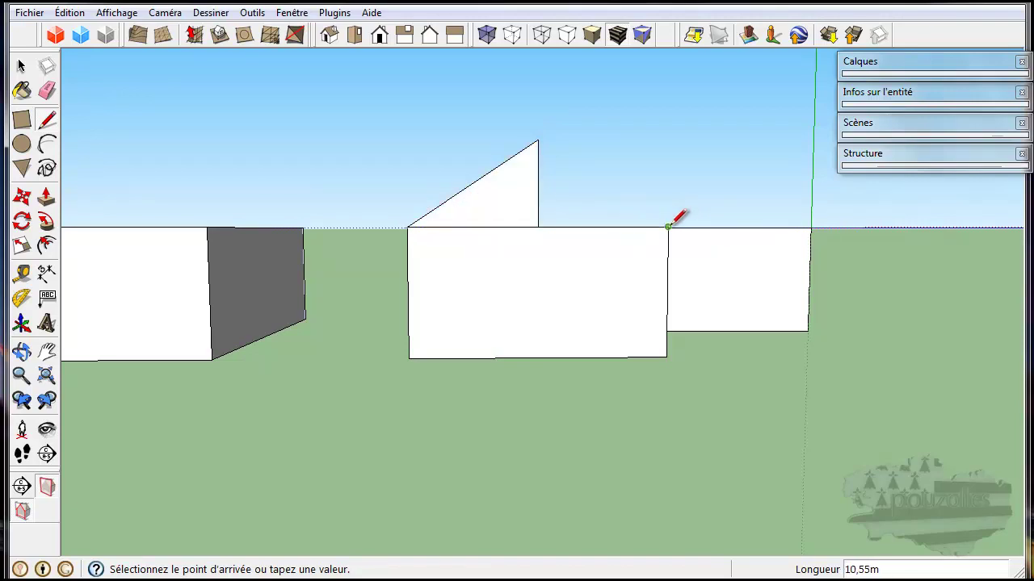
pyautogui.click(537, 139)
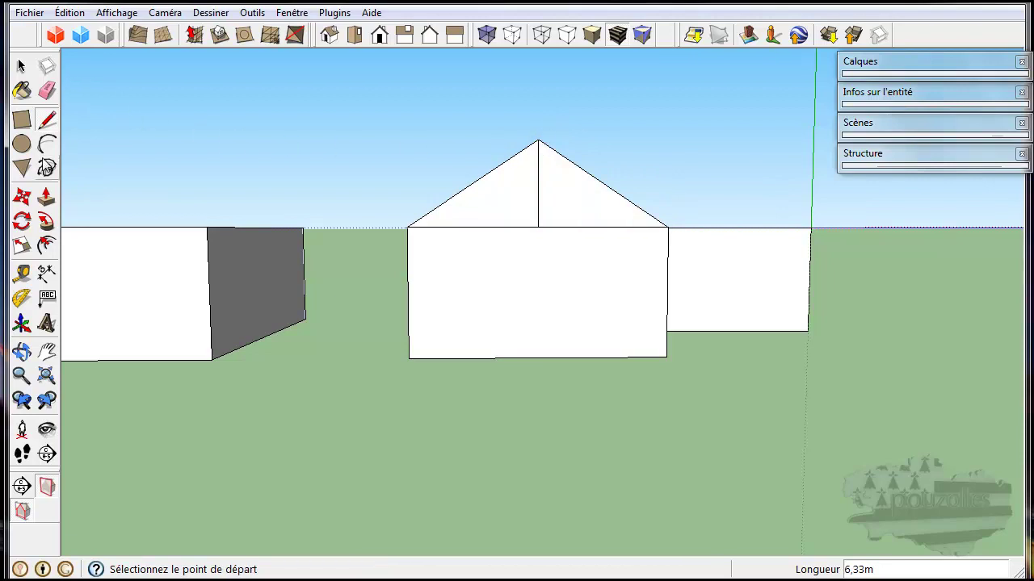
pyautogui.click(46, 197)
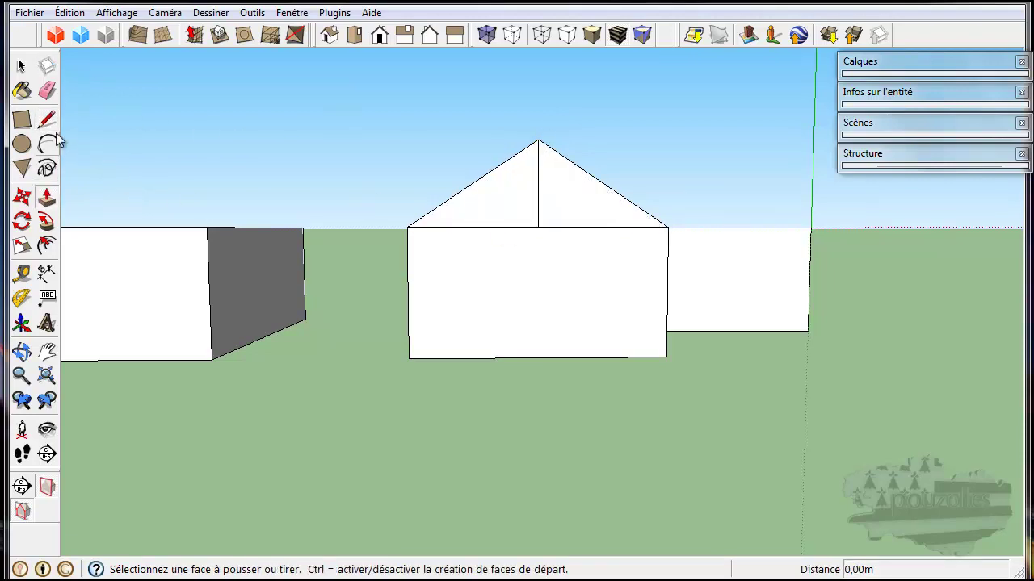
# Erase the gable's centre line and extrude the triangle 14,83 m along the wing
pyautogui.click(46, 90)
pyautogui.moveTo(527, 202); pyautogui.dragTo(537, 199)
pyautogui.click(46, 197)
pyautogui.moveTo(655, 226); pyautogui.dragTo(301, 371, button='middle')
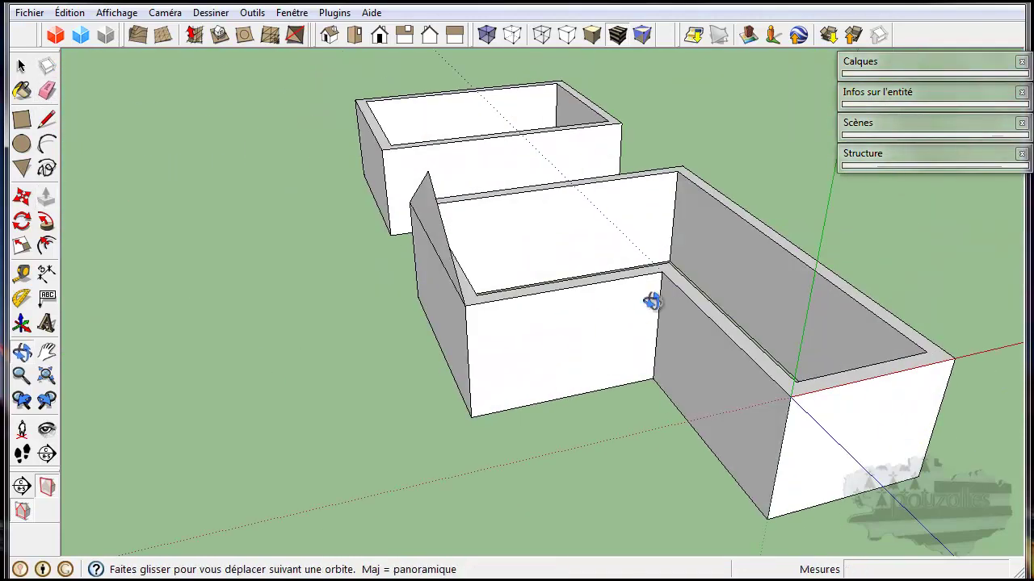
pyautogui.moveTo(653, 299); pyautogui.dragTo(479, 307, button='middle')
pyautogui.click(397, 207)
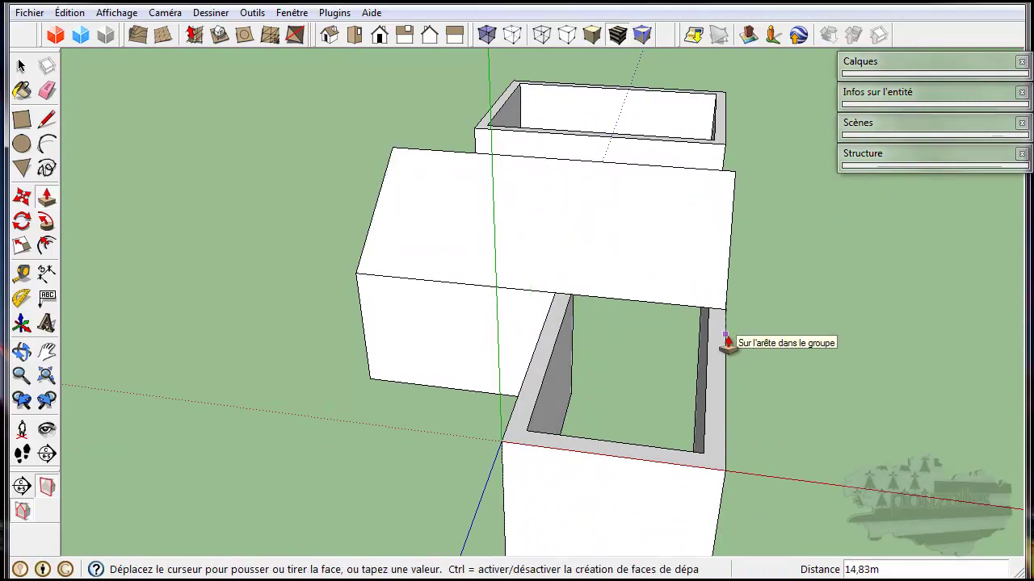
pyautogui.click(726, 343)
pyautogui.moveTo(805, 323)
pyautogui.mouseDown(button='middle')
pyautogui.moveTo(670, 349)
pyautogui.moveTo(704, 357)
pyautogui.moveTo(653, 381)
pyautogui.moveTo(687, 362)
pyautogui.moveTo(665, 337)
pyautogui.moveTo(678, 328)
pyautogui.moveTo(670, 335)
pyautogui.mouseUp(button='middle')
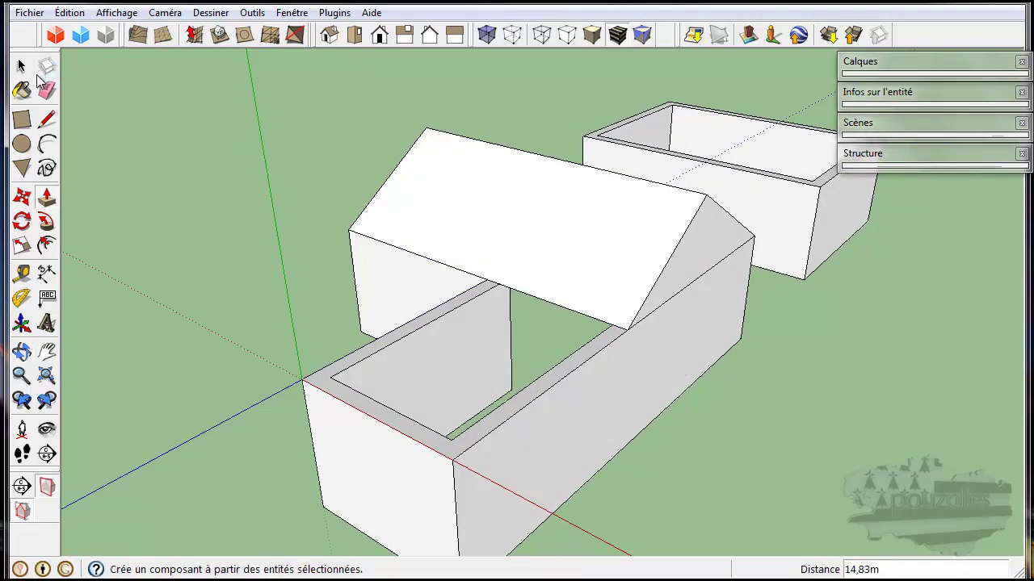
# Push one sloped roof face outward about 0,04–0,06 m to thicken it
pyautogui.click(46, 202)
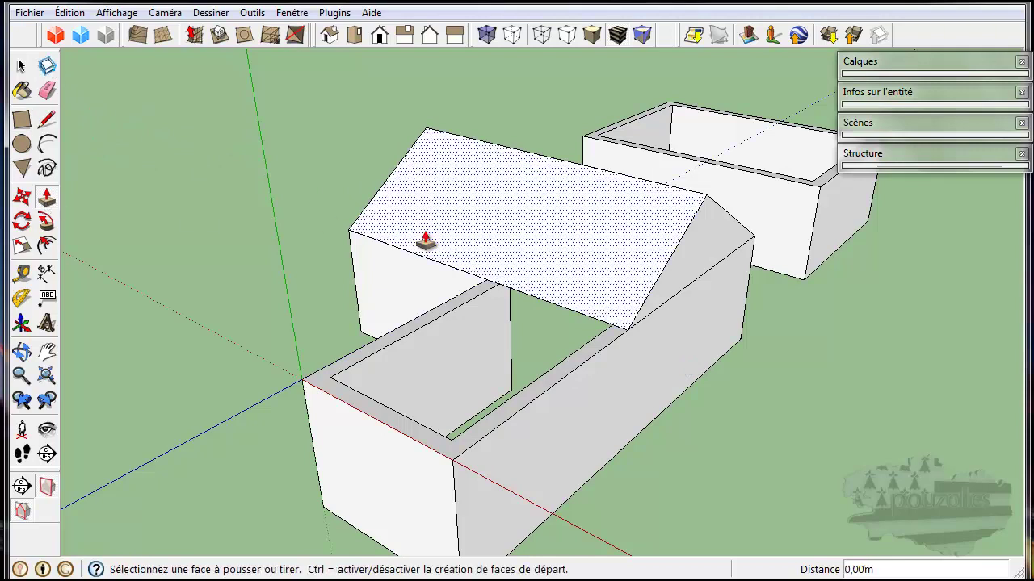
pyautogui.moveTo(600, 293); pyautogui.dragTo(398, 253, button='middle')
pyautogui.scroll(3, 483, 254)
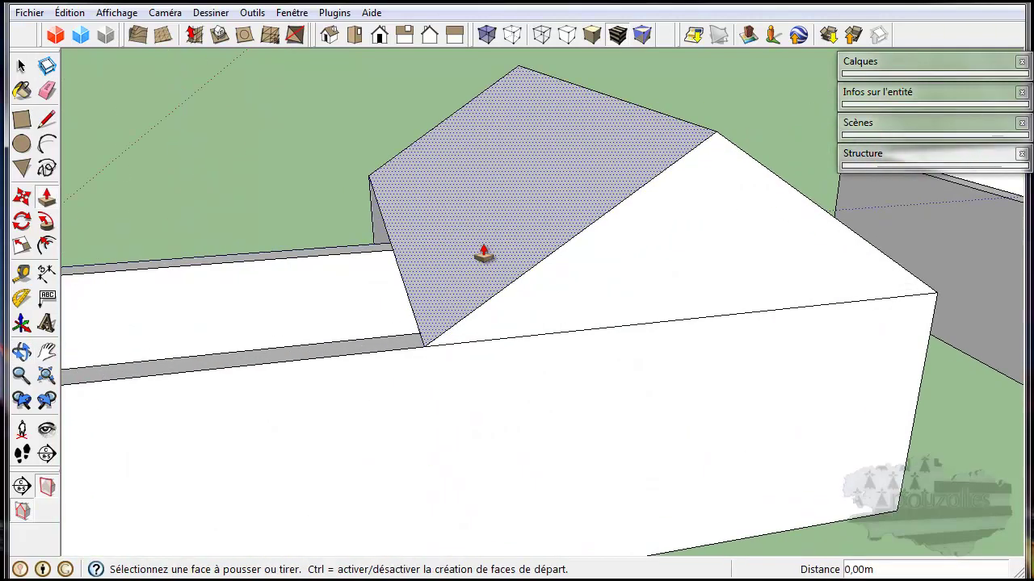
pyautogui.scroll(2, 518, 257)
pyautogui.click(517, 256)
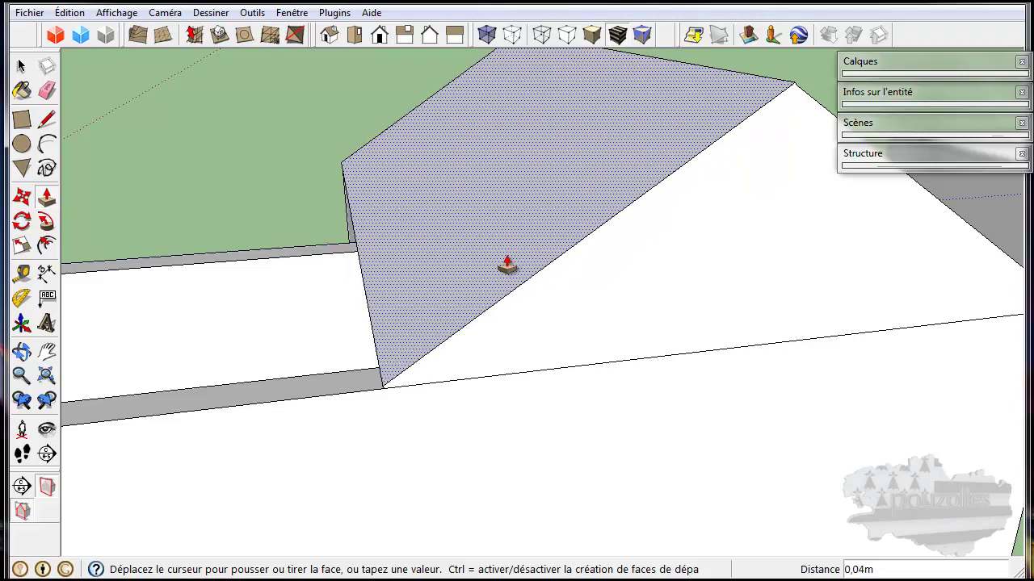
pyautogui.click(504, 265)
pyautogui.moveTo(710, 277); pyautogui.dragTo(515, 335, button='middle')
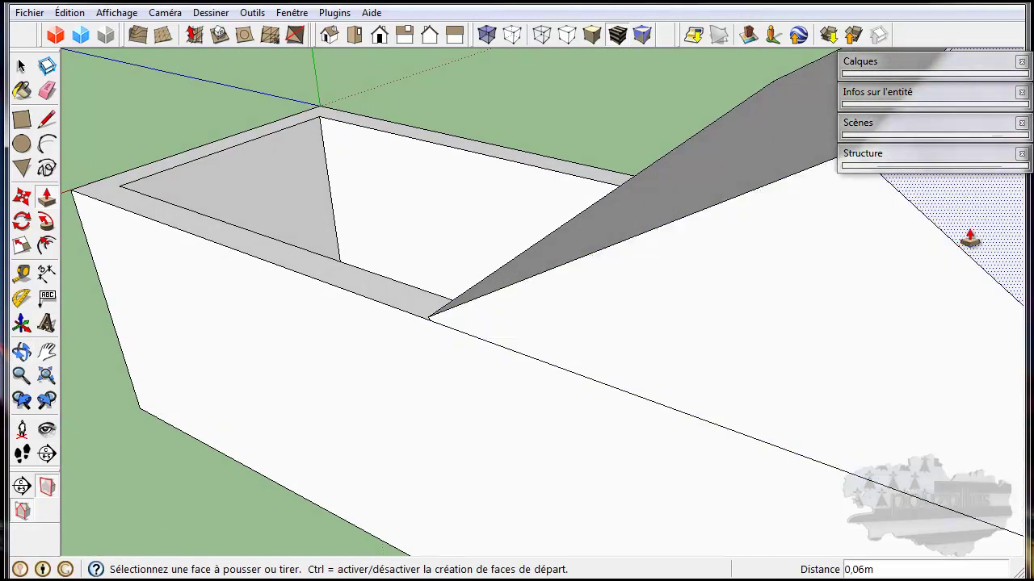
pyautogui.moveTo(722, 323); pyautogui.dragTo(608, 319, button='middle')
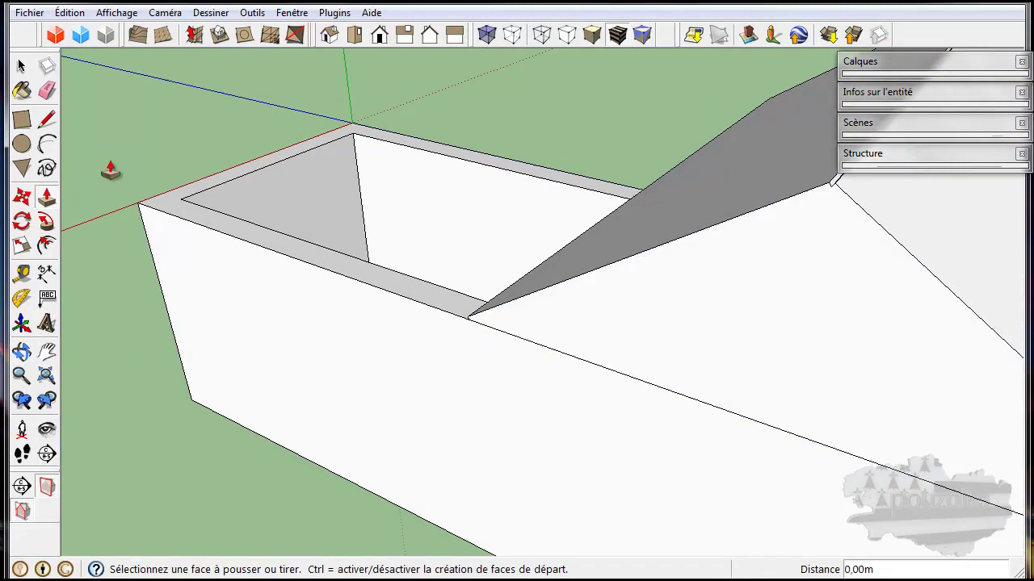
# Draw two short edges forming a V notch at the roof peak
pyautogui.click(46, 118)
pyautogui.moveTo(833, 223)
pyautogui.mouseDown(button='middle')
pyautogui.moveTo(734, 296)
pyautogui.moveTo(607, 432)
pyautogui.moveTo(720, 353)
pyautogui.moveTo(745, 250)
pyautogui.moveTo(717, 261)
pyautogui.mouseUp(button='middle')
pyautogui.scroll(1, 704, 273)
pyautogui.scroll(2, 695, 278)
pyautogui.scroll(1, 673, 291)
pyautogui.scroll(2, 660, 279)
pyautogui.click(649, 277)
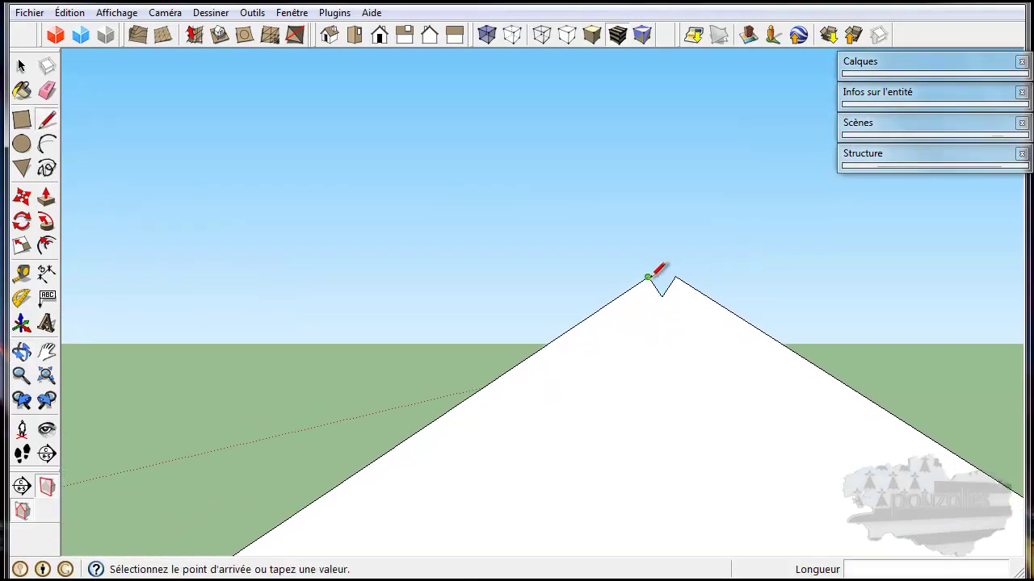
pyautogui.click(661, 297)
pyautogui.click(676, 276)
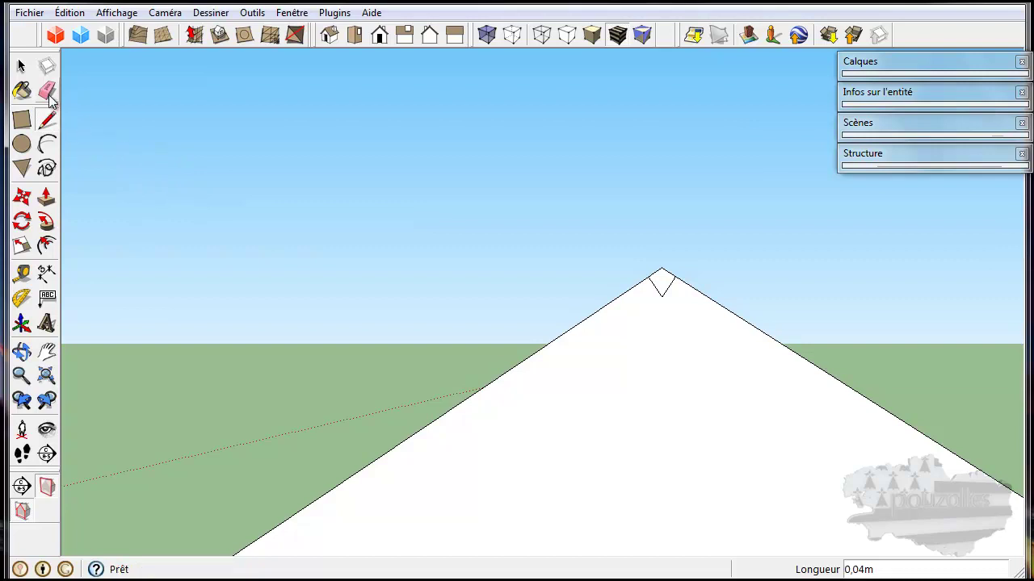
# Extrude the notch face along the whole 14,83 m ridge to the roof's far end
pyautogui.click(47, 197)
pyautogui.moveTo(746, 279)
pyautogui.mouseDown(button='middle')
pyautogui.moveTo(72, 377)
pyautogui.moveTo(64, 346)
pyautogui.mouseUp(button='middle')
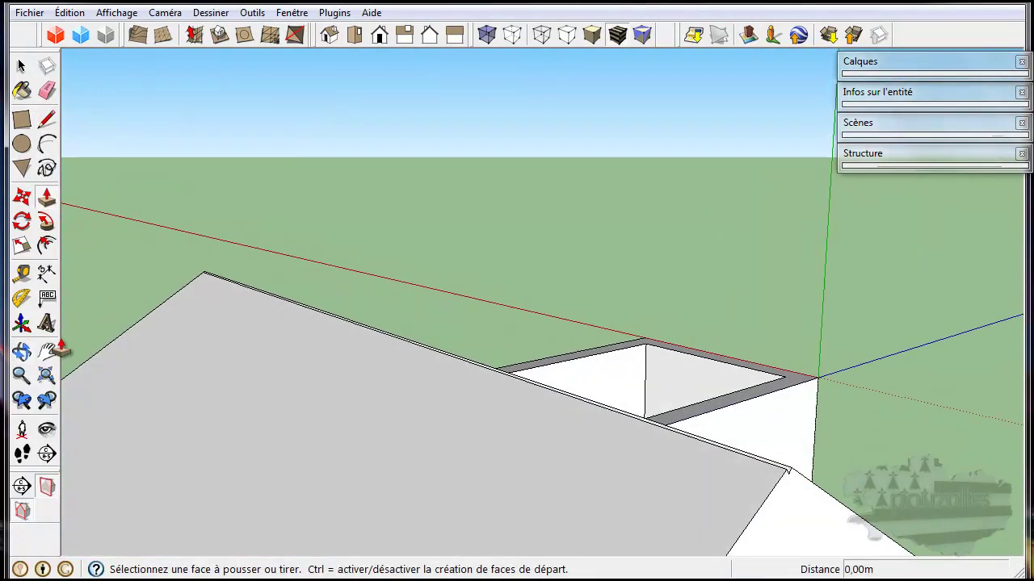
pyautogui.scroll(1, 212, 278)
pyautogui.scroll(1, 206, 278)
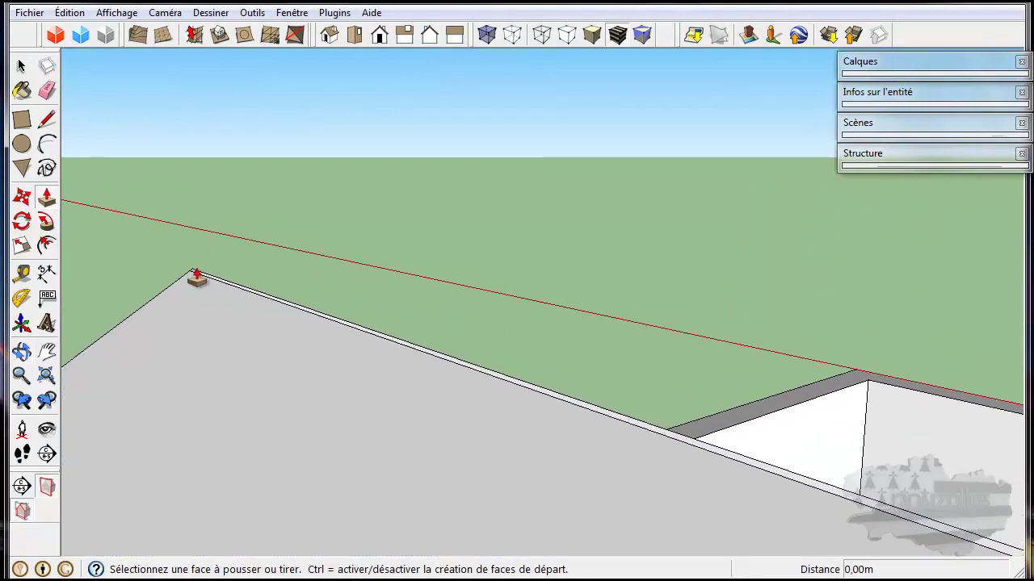
pyautogui.scroll(1, 200, 280)
pyautogui.scroll(1, 193, 281)
pyautogui.scroll(1, 194, 279)
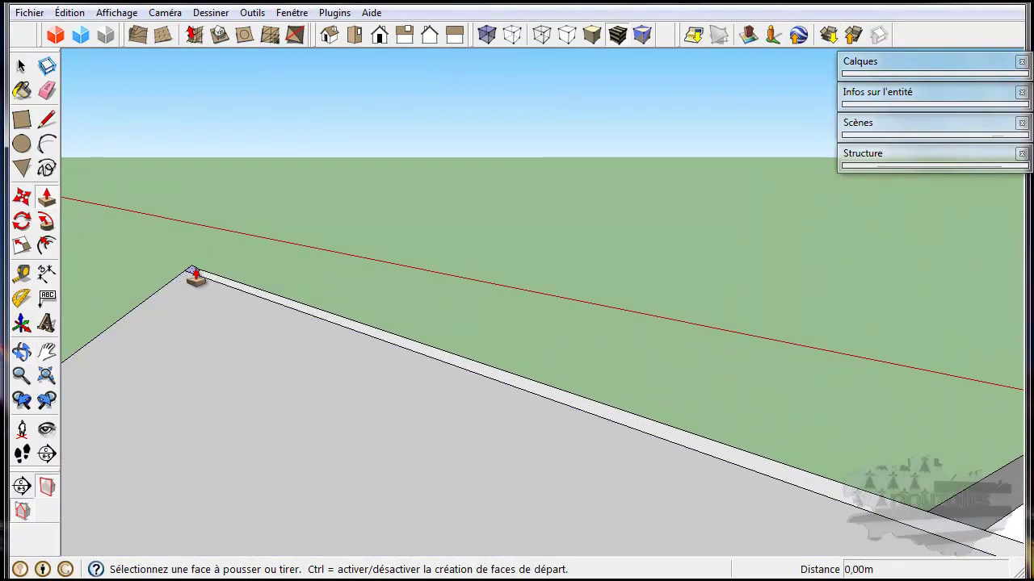
pyautogui.click(195, 274)
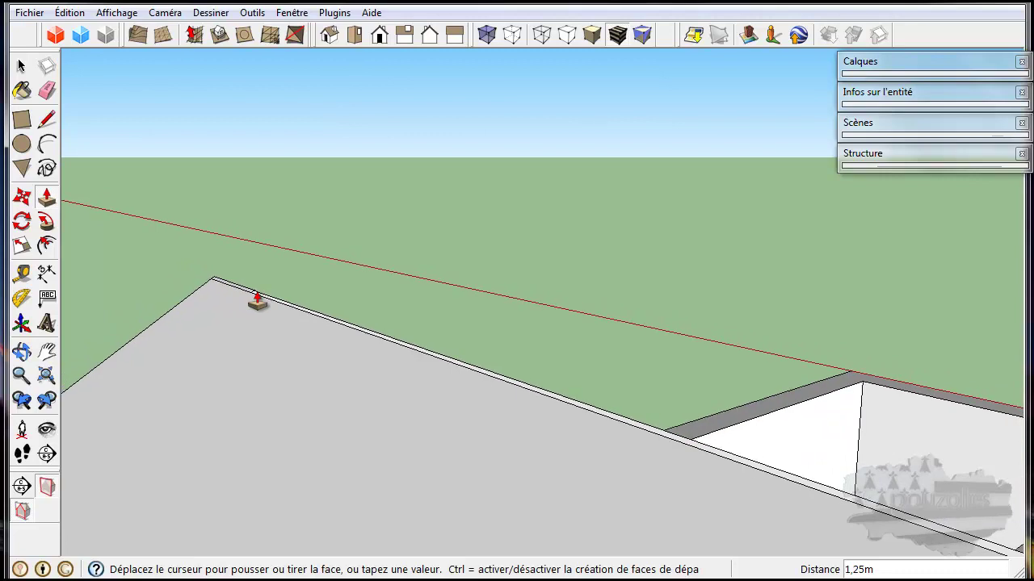
pyautogui.scroll(-2, 256, 300)
pyautogui.scroll(-3, 277, 312)
pyautogui.scroll(1, 547, 422)
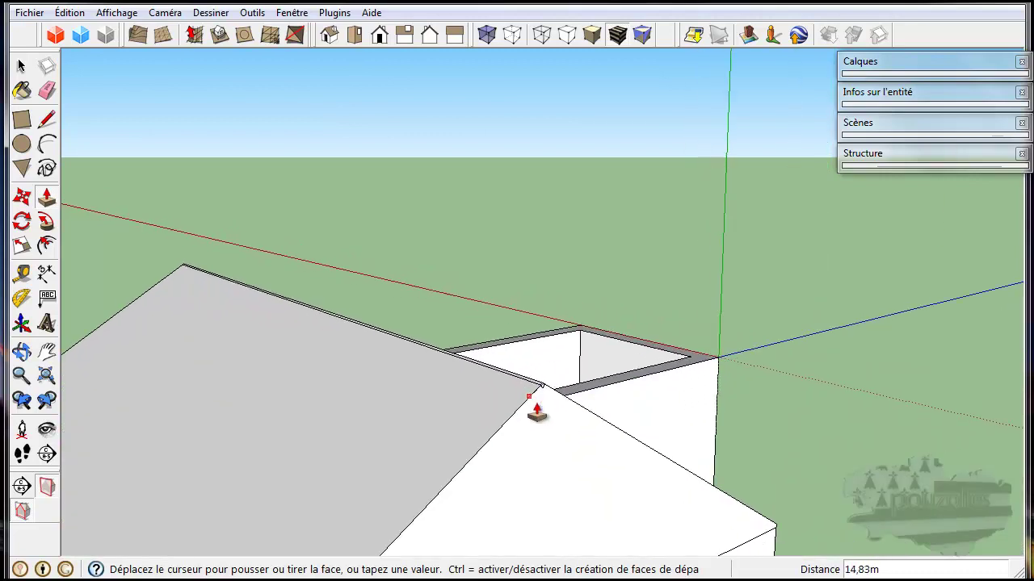
pyautogui.scroll(1, 537, 412)
pyautogui.scroll(1, 537, 410)
pyautogui.scroll(1, 541, 410)
pyautogui.scroll(1, 541, 408)
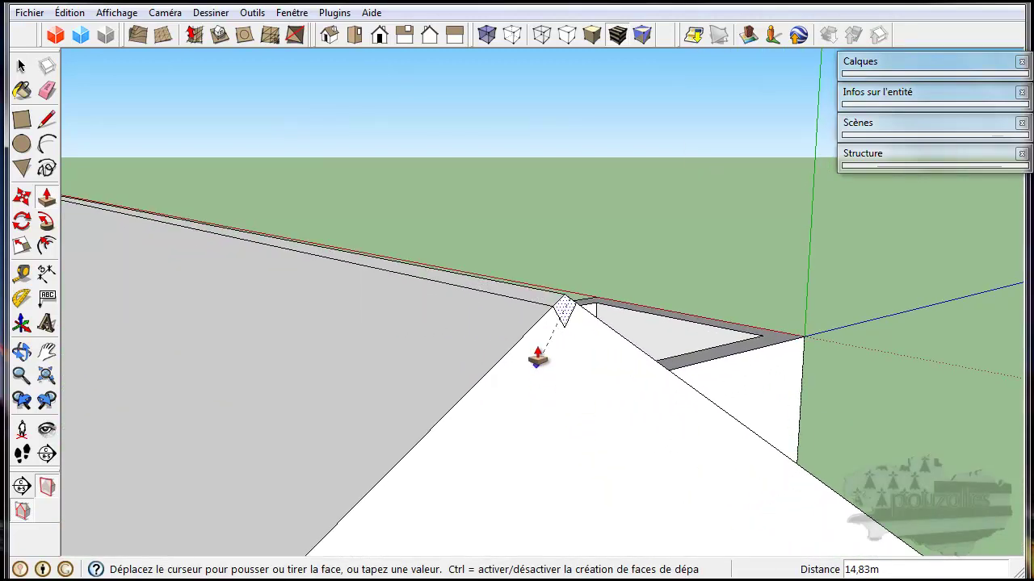
pyautogui.click(533, 342)
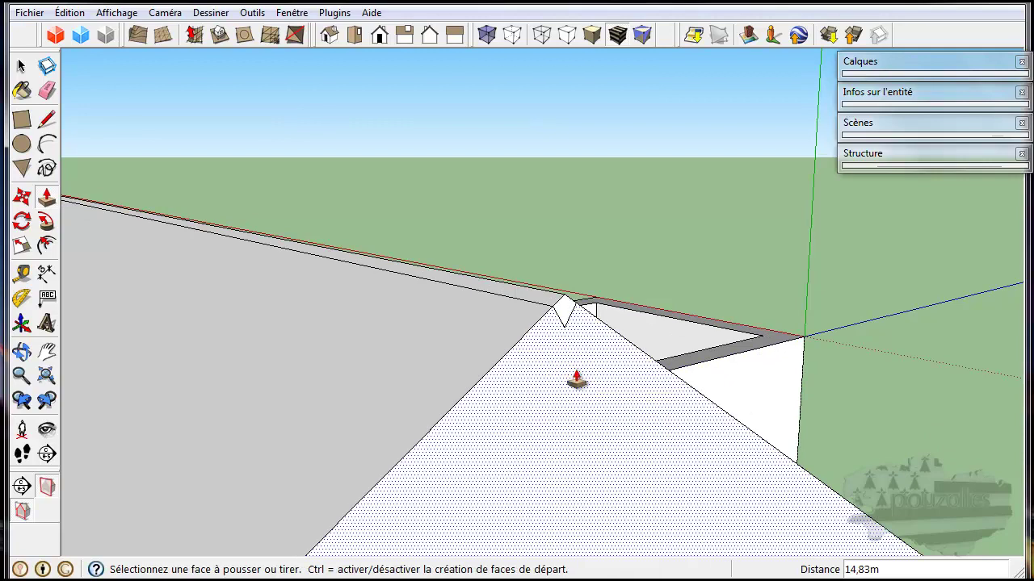
pyautogui.moveTo(484, 367)
pyautogui.mouseDown(button='middle')
pyautogui.moveTo(425, 346)
pyautogui.moveTo(459, 317)
pyautogui.mouseUp(button='middle')
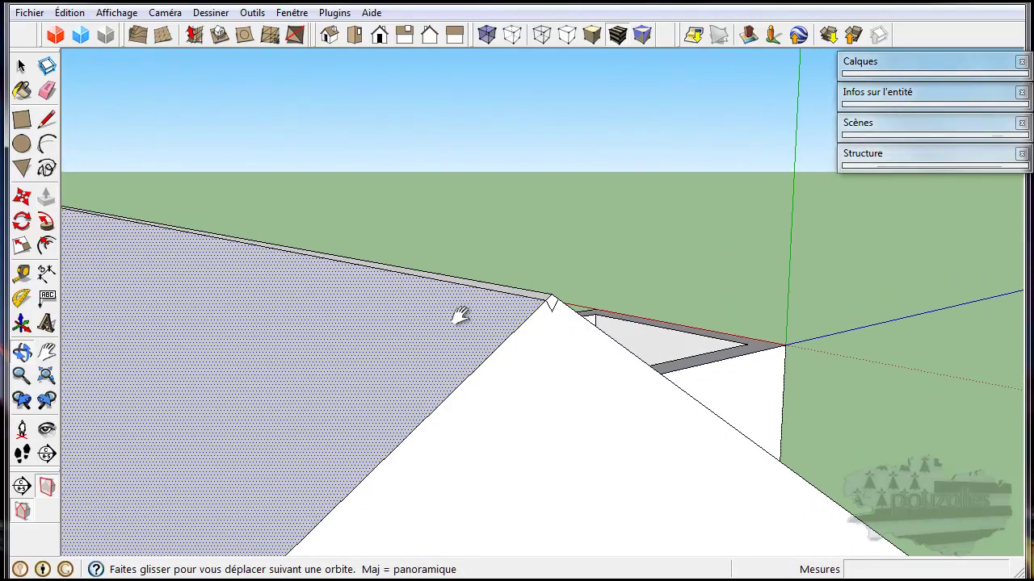
pyautogui.scroll(-2, 461, 323)
pyautogui.scroll(-2, 461, 323)
pyautogui.scroll(-2, 466, 330)
# Draw edges from the ridge peak to the left eave corner (6,33 m) and right eave corner
pyautogui.scroll(-2, 457, 392)
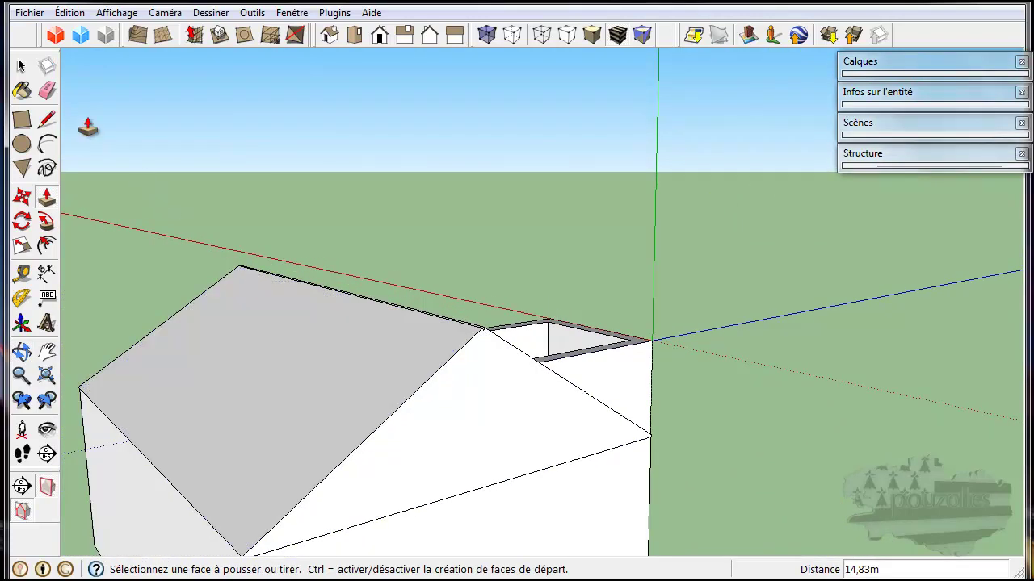
pyautogui.click(47, 121)
pyautogui.moveTo(377, 530); pyautogui.dragTo(486, 340, button='middle')
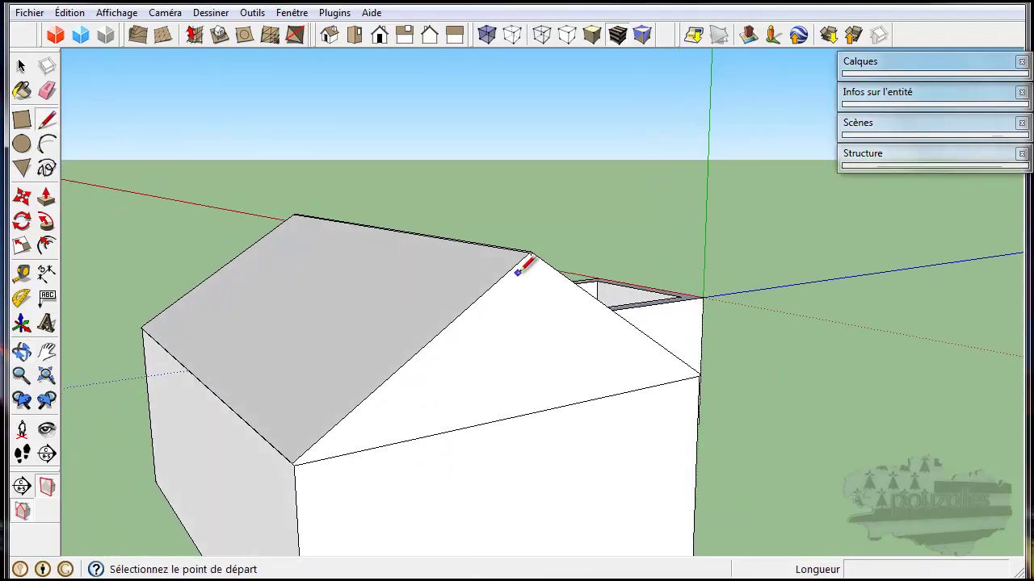
pyautogui.scroll(2, 532, 264)
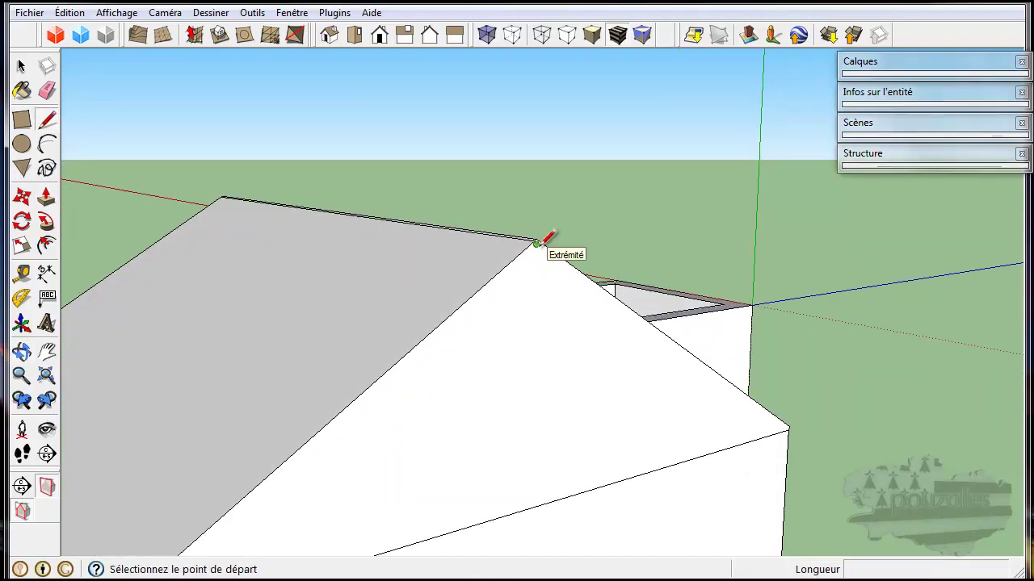
pyautogui.click(536, 243)
pyautogui.scroll(-1, 461, 369)
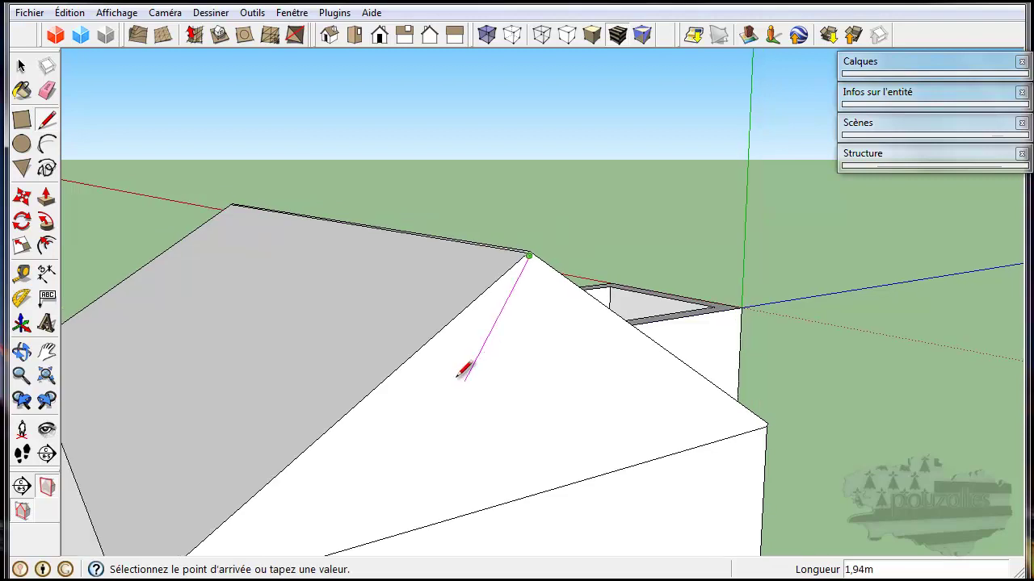
pyautogui.scroll(-2, 428, 396)
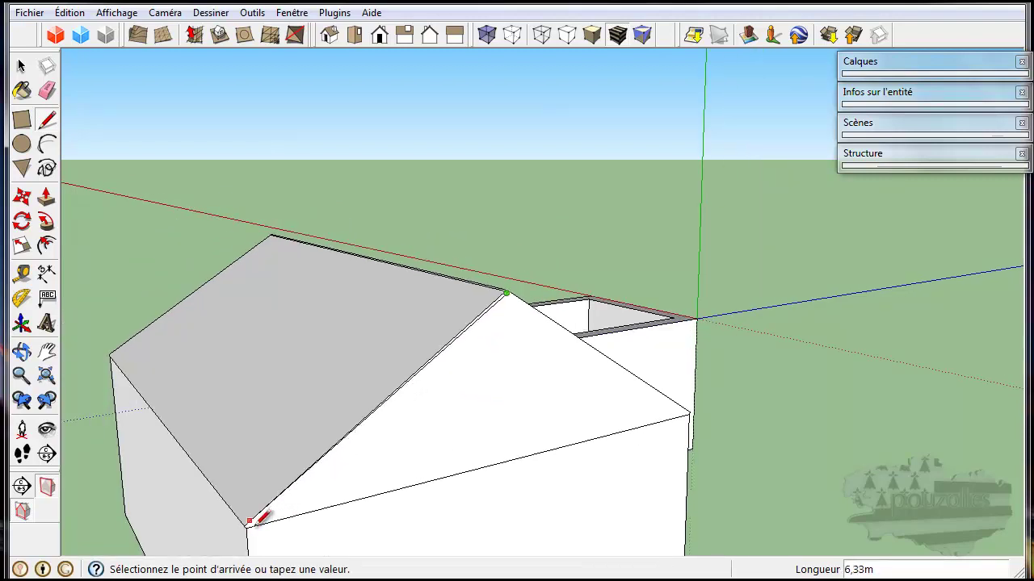
pyautogui.scroll(2, 257, 523)
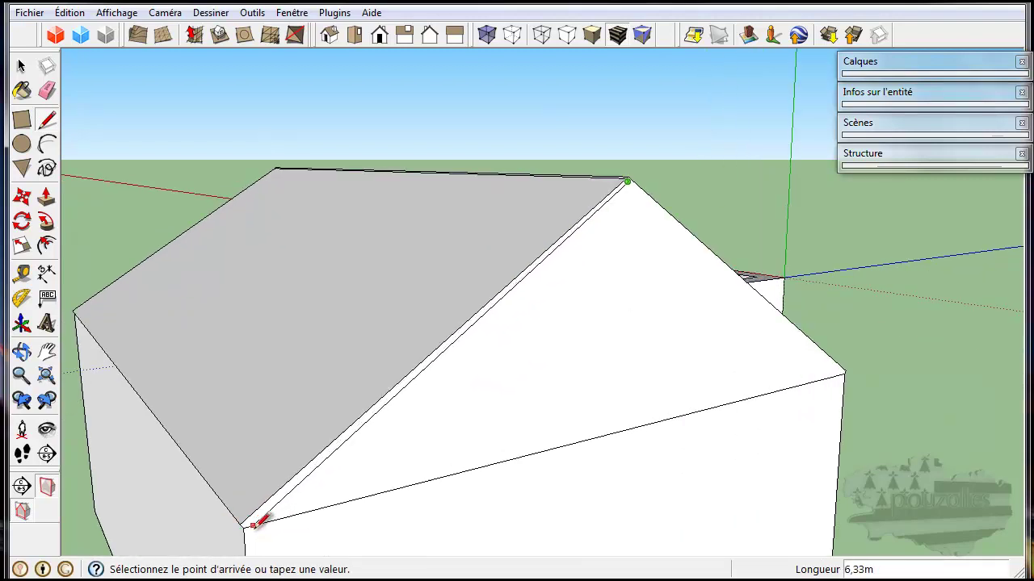
pyautogui.click(244, 527)
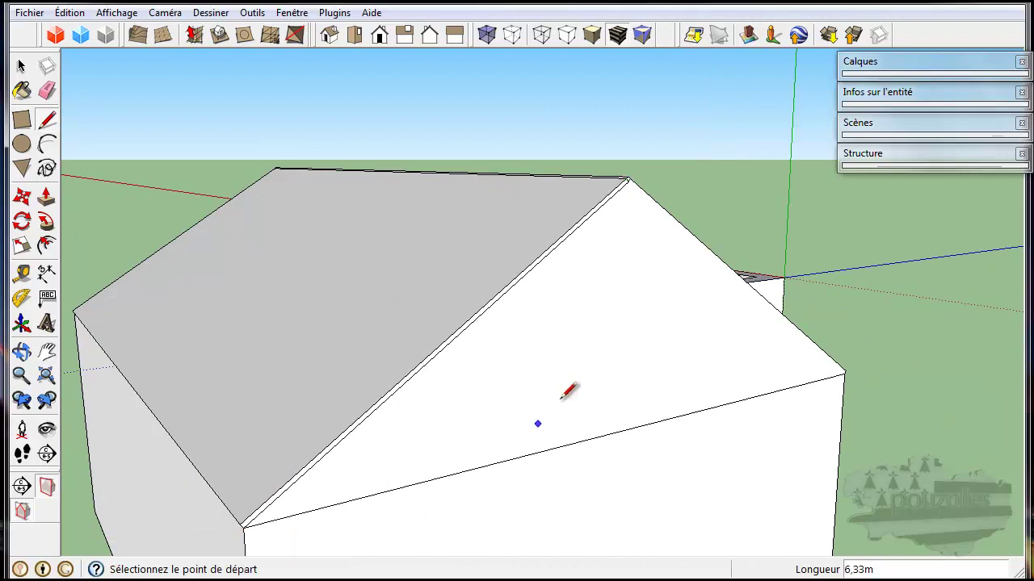
pyautogui.click(629, 179)
pyautogui.click(844, 374)
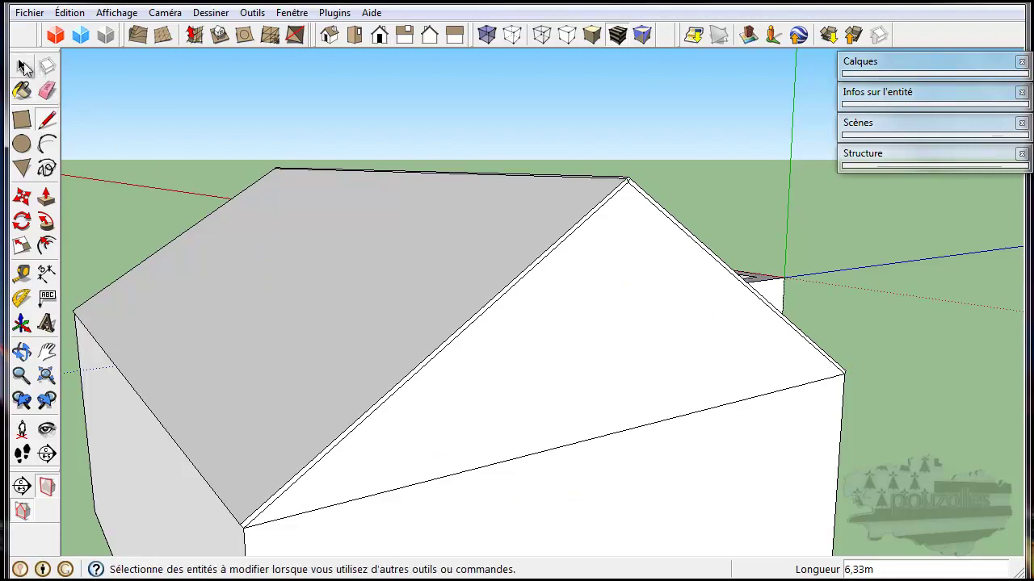
# Turn to the opposite gable and draw an edge from the apex to the eave corner
pyautogui.click(47, 91)
pyautogui.scroll(2, 629, 186)
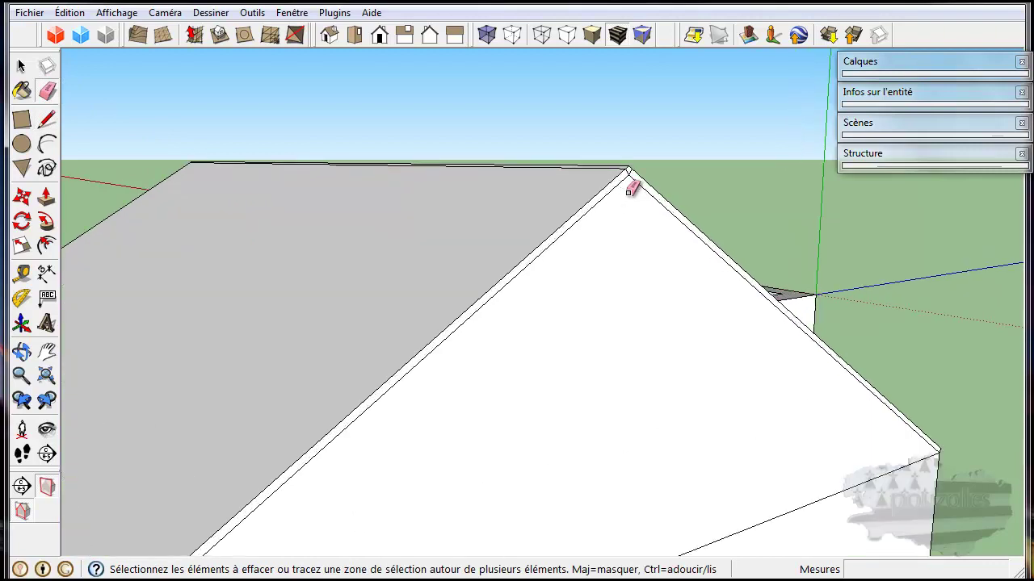
pyautogui.scroll(2, 629, 183)
pyautogui.scroll(2, 630, 161)
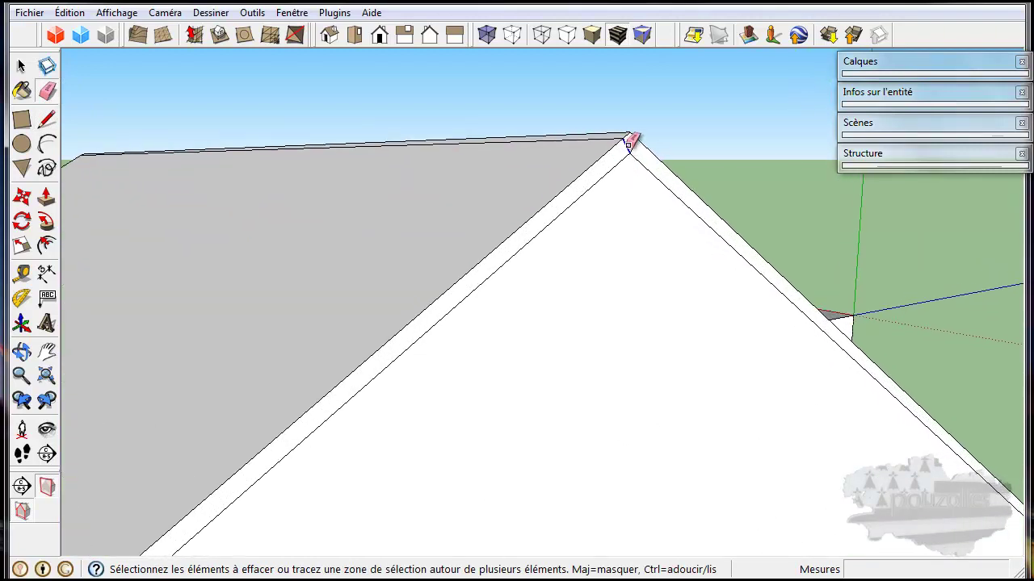
pyautogui.scroll(-1, 567, 198)
pyautogui.scroll(-2, 560, 231)
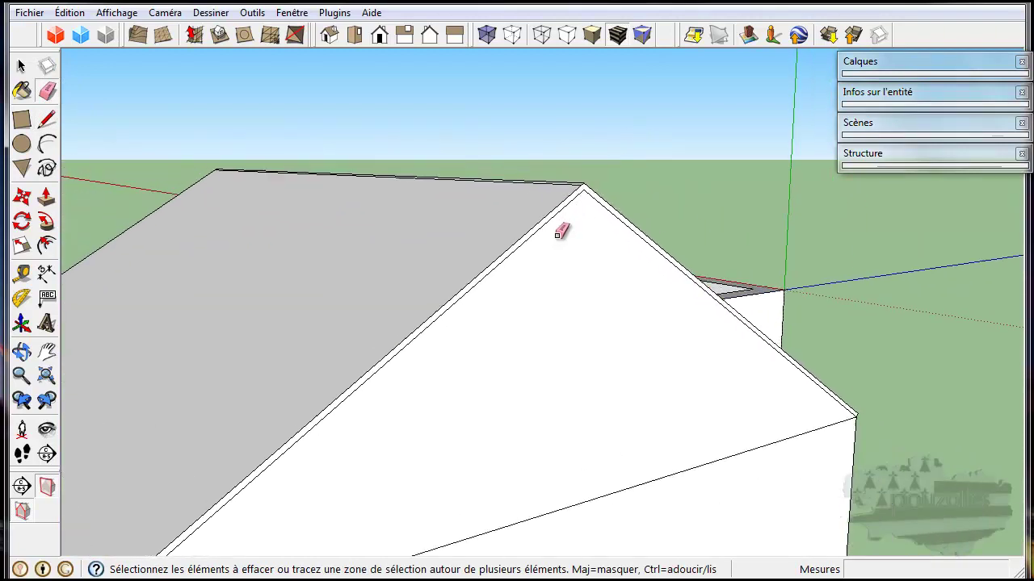
pyautogui.scroll(-2, 555, 242)
pyautogui.scroll(-1, 276, 374)
pyautogui.moveTo(261, 350)
pyautogui.mouseDown(button='middle')
pyautogui.moveTo(651, 353)
pyautogui.moveTo(731, 328)
pyautogui.mouseUp(button='middle')
pyautogui.moveTo(427, 330); pyautogui.dragTo(547, 344, button='middle')
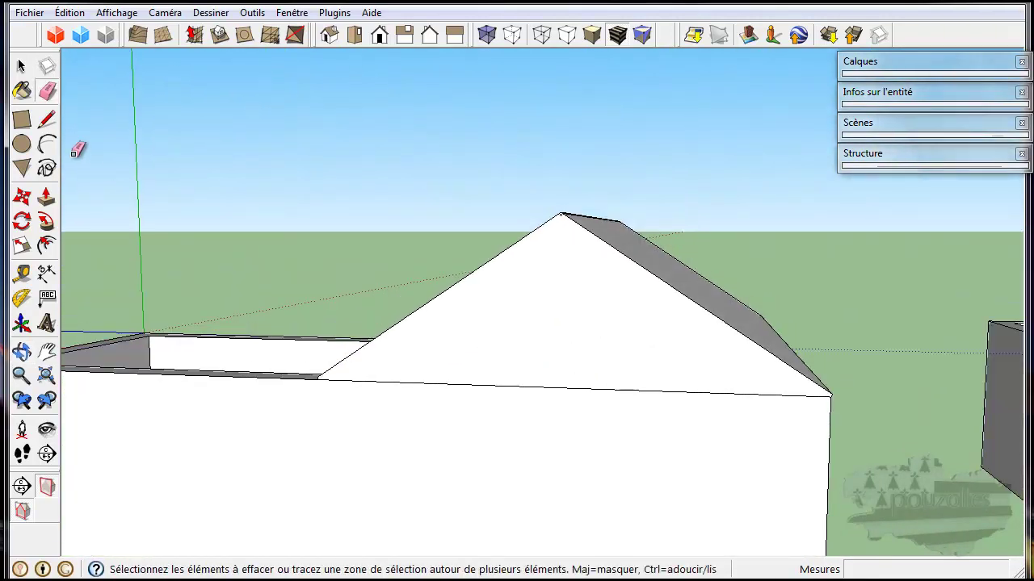
pyautogui.click(47, 120)
pyautogui.scroll(2, 509, 297)
pyautogui.scroll(1, 513, 297)
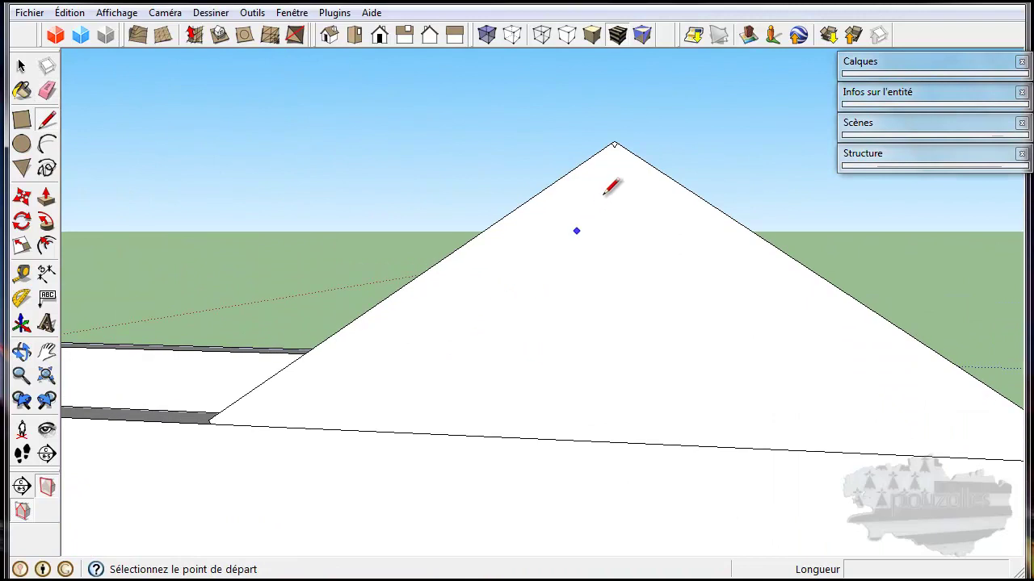
pyautogui.click(614, 147)
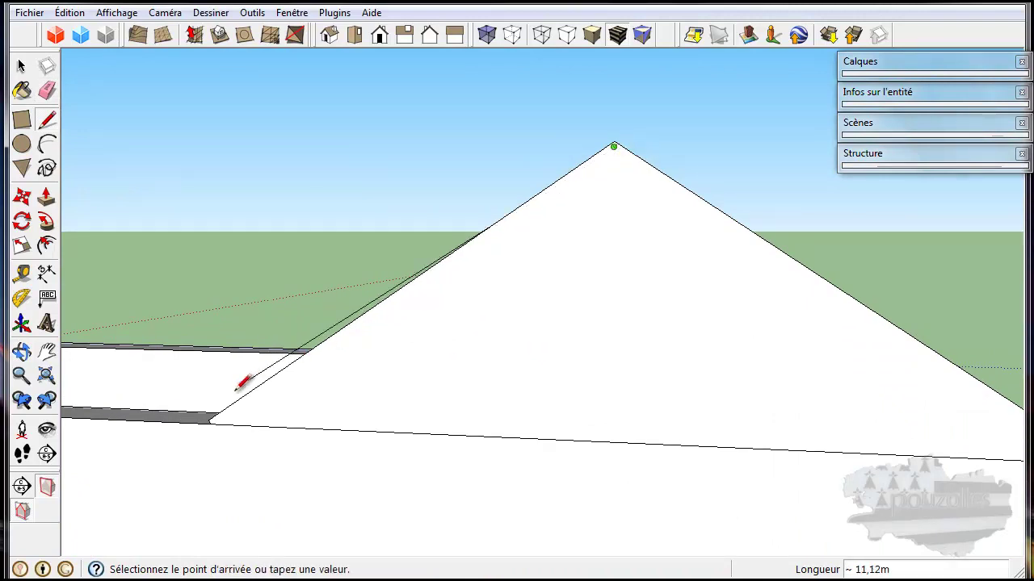
pyautogui.click(211, 421)
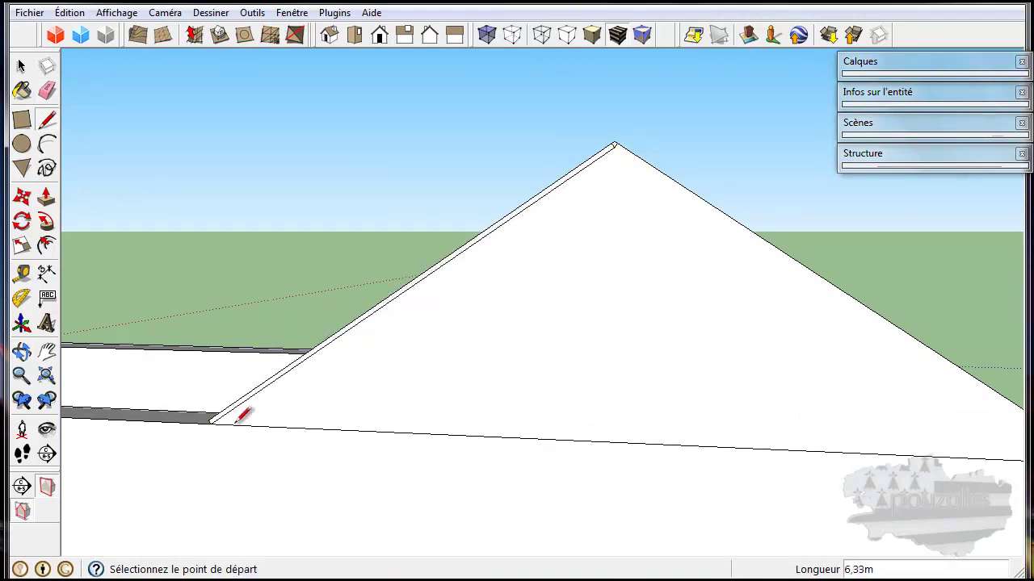
# Draw a second edge from the apex to the right eave corner
pyautogui.click(613, 147)
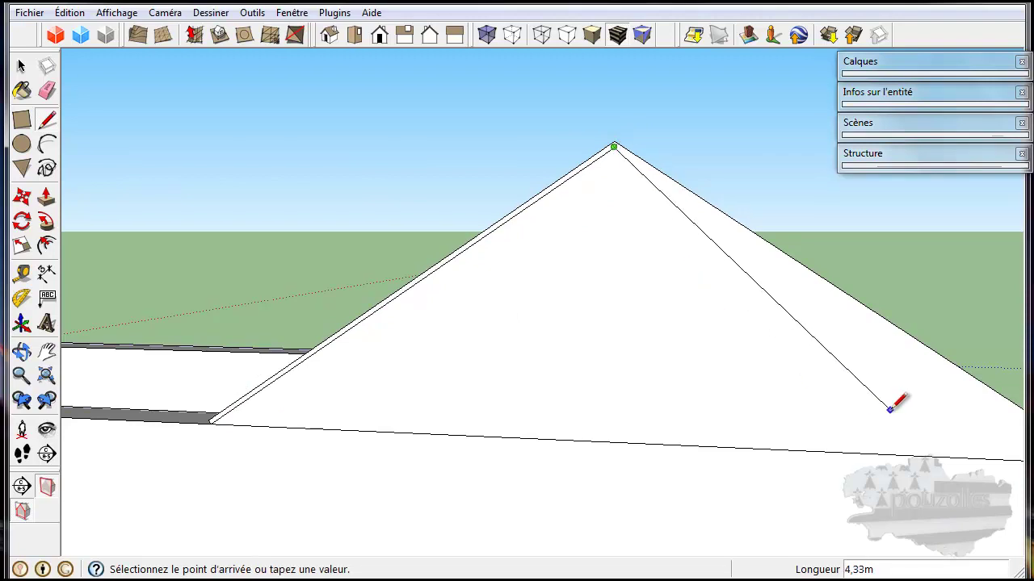
pyautogui.press('o')
pyautogui.moveTo(894, 415); pyautogui.dragTo(750, 376, button='middle')
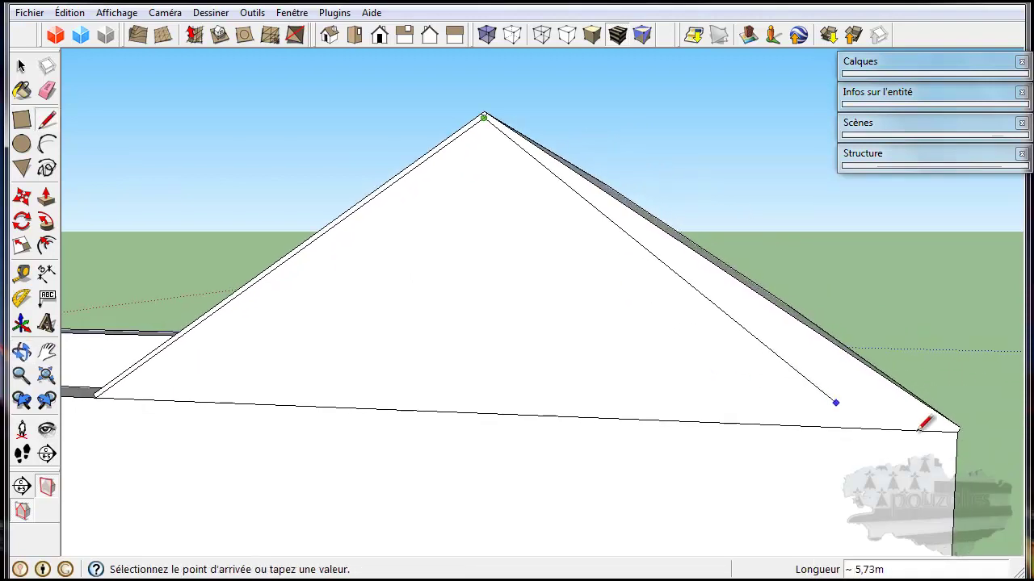
pyautogui.click(961, 427)
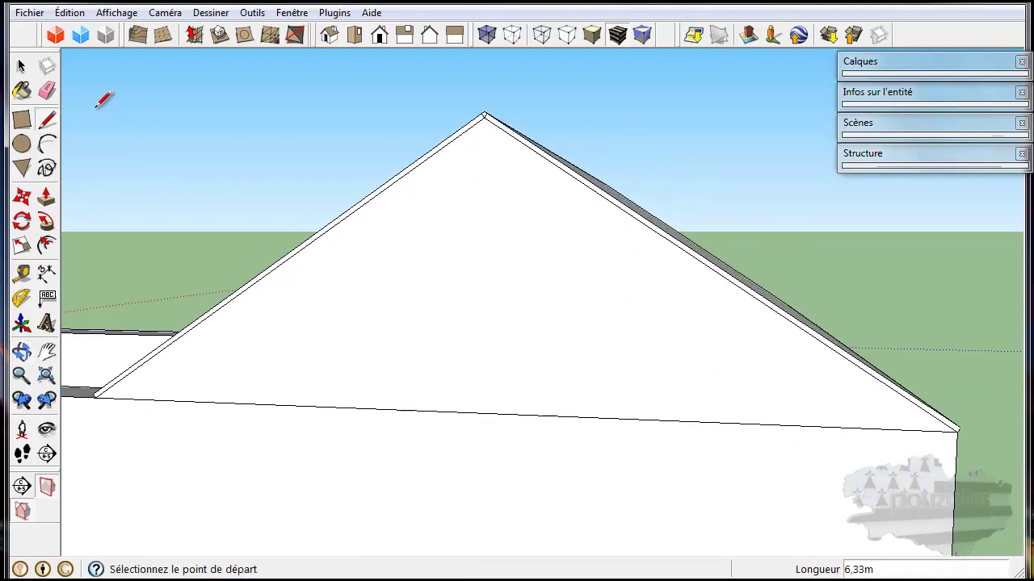
# Erase the leftover short notch edges at the ridge apex
pyautogui.click(50, 93)
pyautogui.scroll(1, 476, 97)
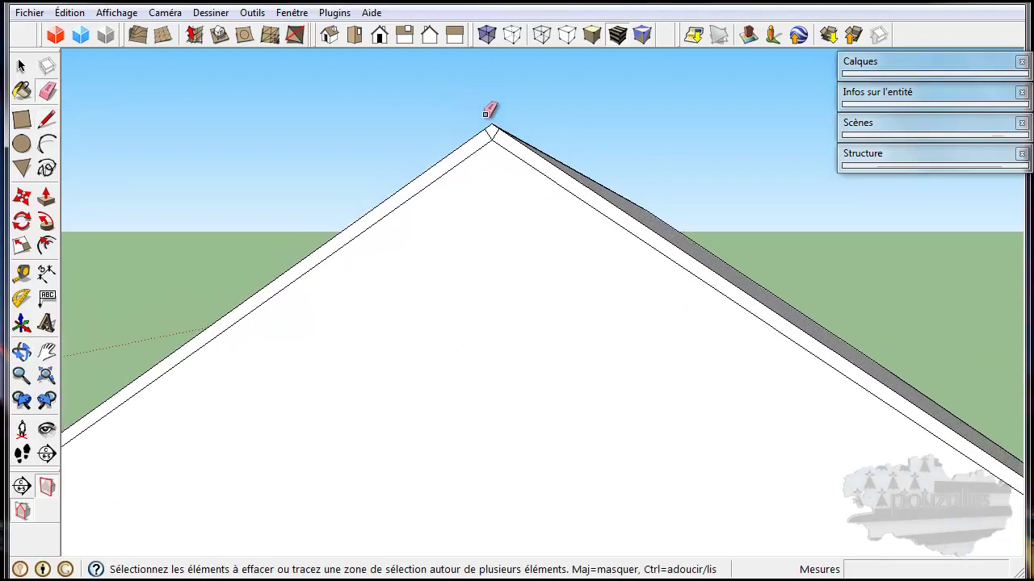
pyautogui.scroll(3, 490, 108)
pyautogui.scroll(2, 559, 274)
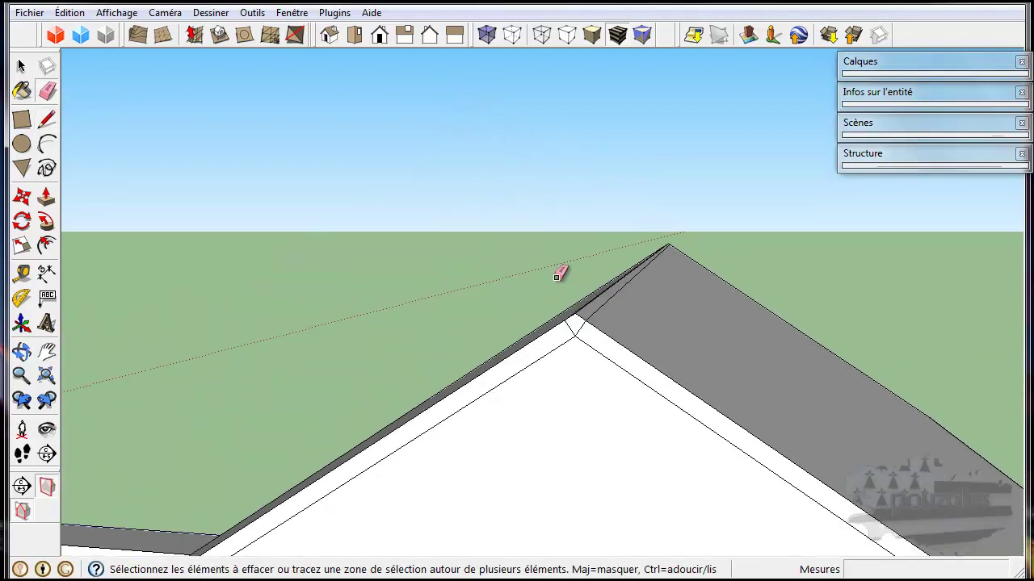
pyautogui.click(569, 331)
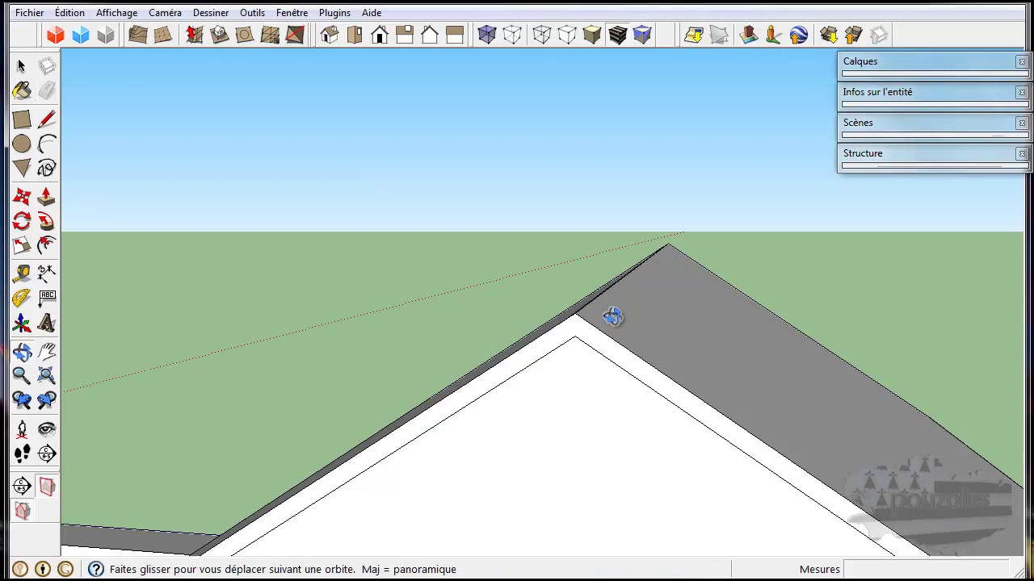
pyautogui.moveTo(602, 310); pyautogui.dragTo(572, 311, button='middle')
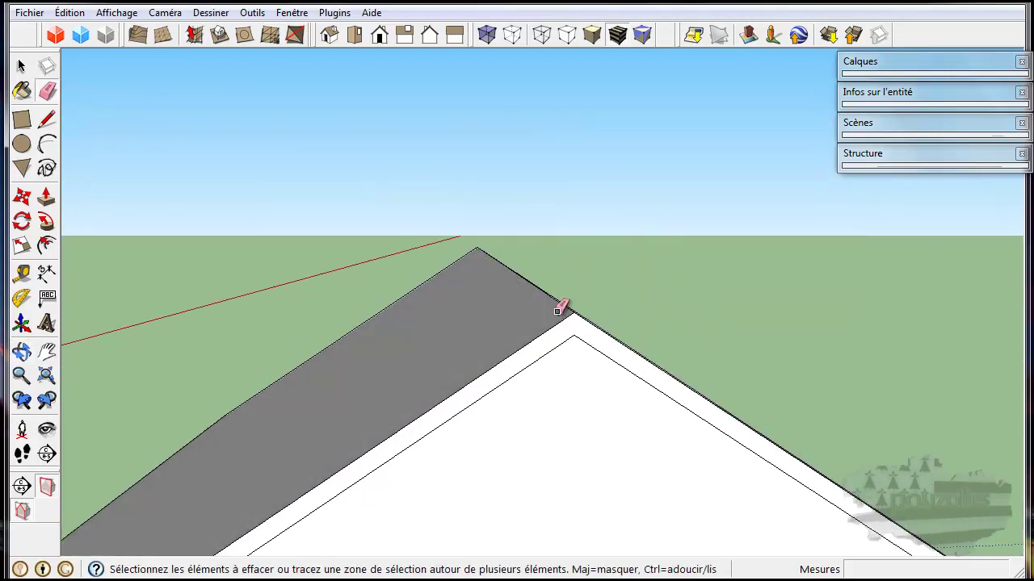
pyautogui.scroll(-1, 557, 309)
pyautogui.scroll(-1, 559, 310)
pyautogui.scroll(-2, 561, 310)
pyautogui.scroll(-2, 563, 311)
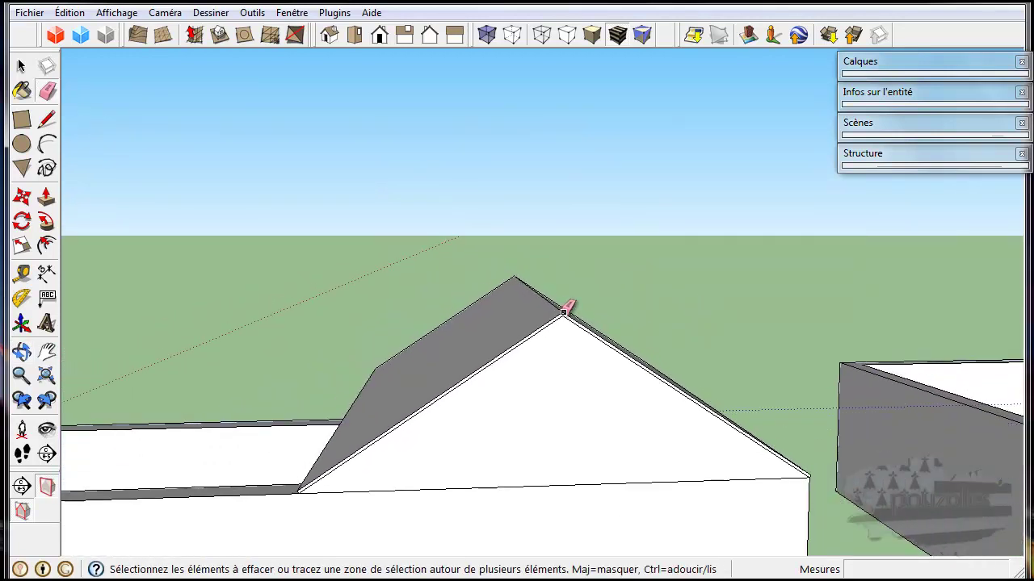
pyautogui.scroll(-1, 565, 309)
pyautogui.moveTo(491, 415); pyautogui.dragTo(529, 396, button='middle')
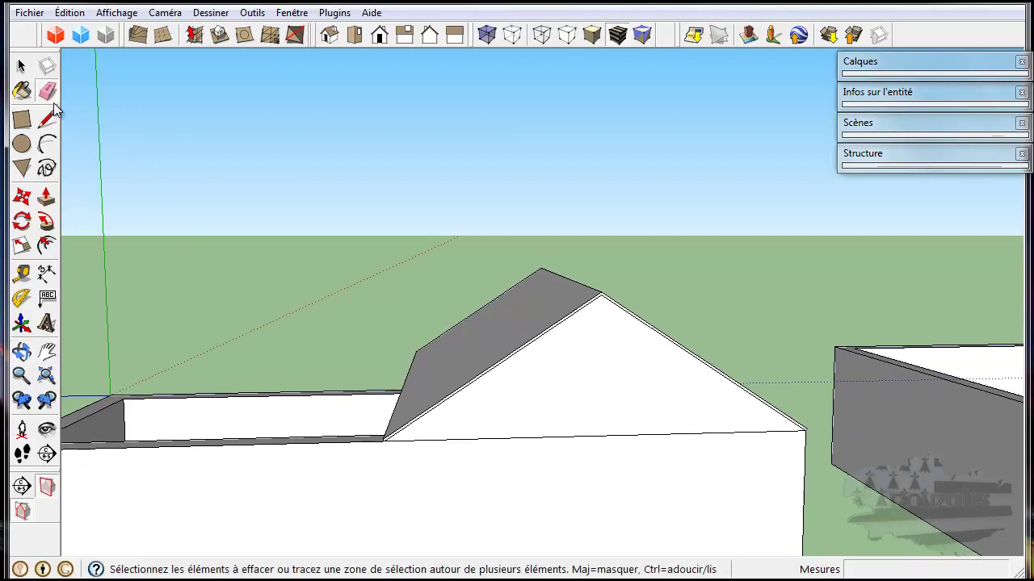
# Thicken the thin roof-edge face by 0,10 m, undoing an unwanted extra slab
pyautogui.click(46, 197)
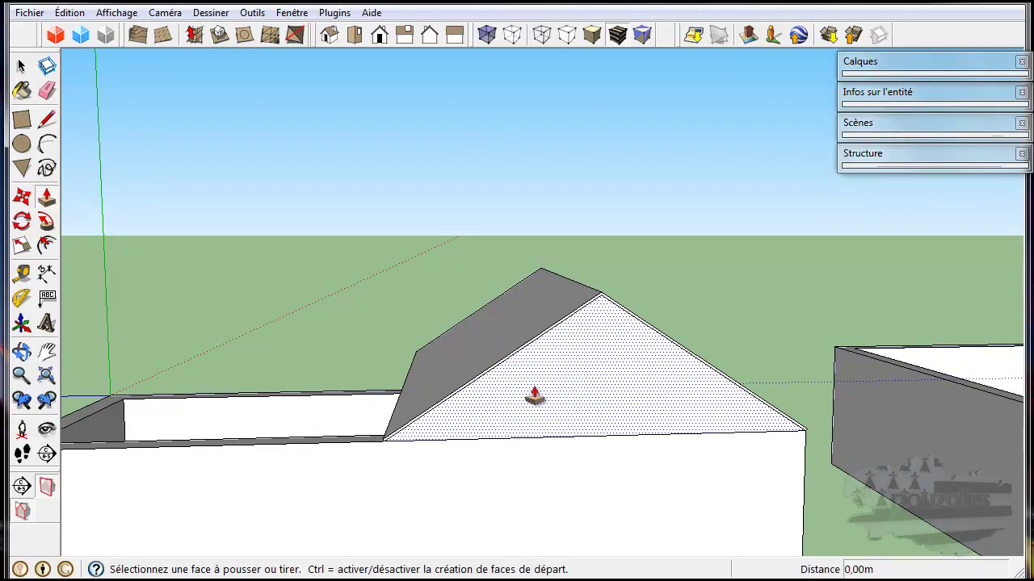
pyautogui.scroll(2, 521, 388)
pyautogui.moveTo(515, 385); pyautogui.dragTo(539, 376, button='middle')
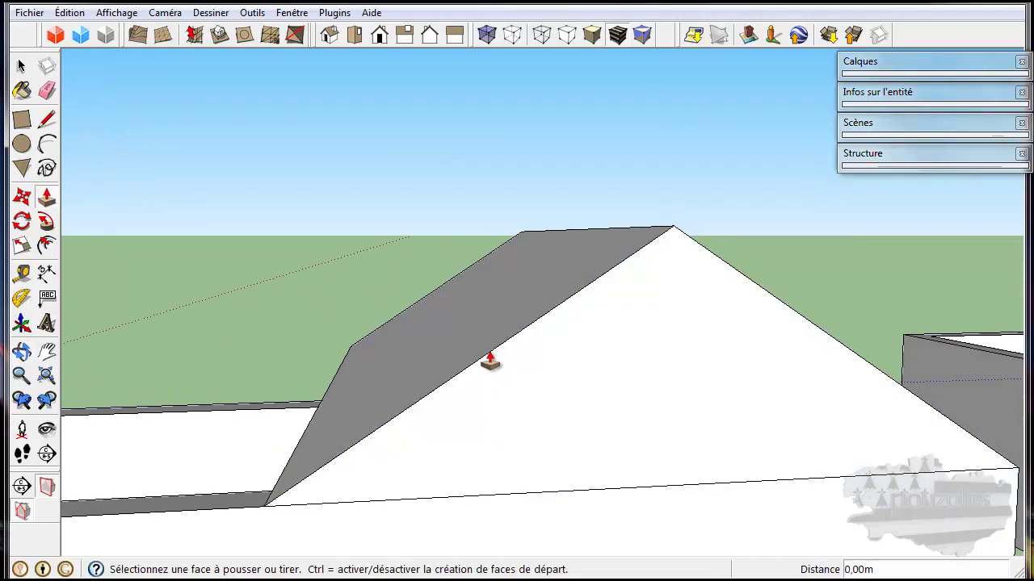
pyautogui.moveTo(556, 401)
pyautogui.mouseDown(button='middle')
pyautogui.moveTo(724, 351)
pyautogui.moveTo(674, 386)
pyautogui.mouseUp(button='middle')
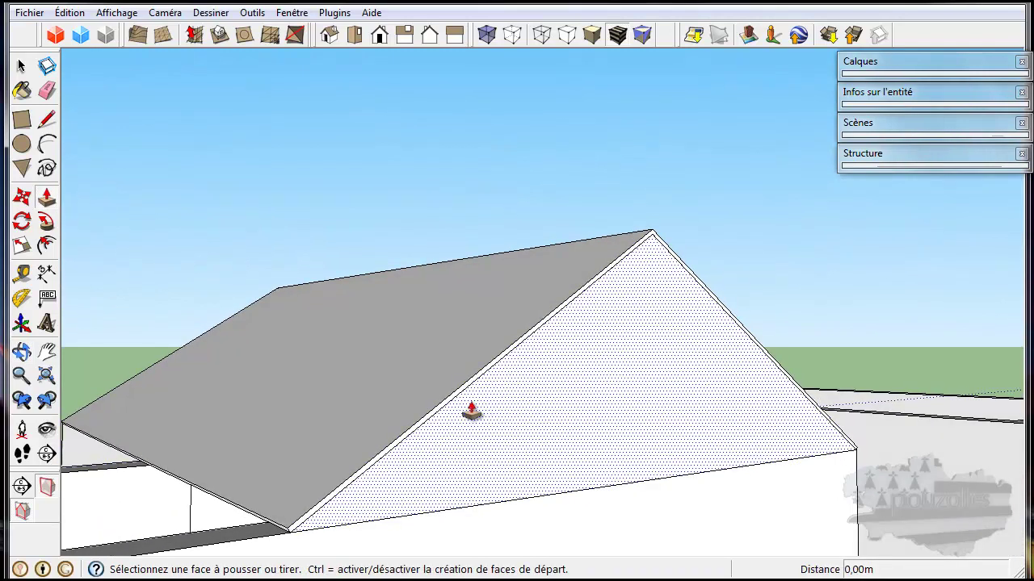
pyautogui.click(444, 414)
pyautogui.click(443, 413)
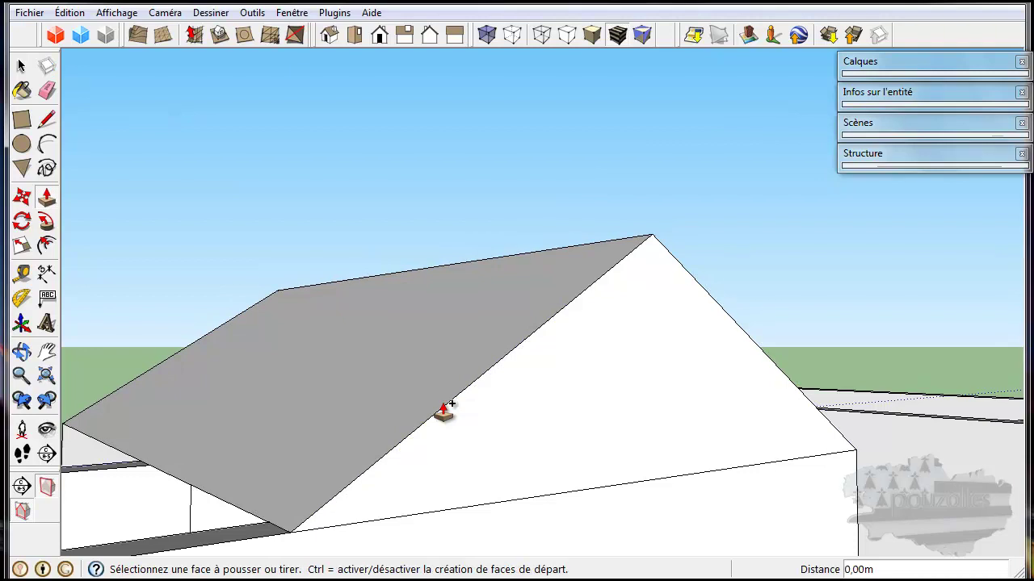
pyautogui.doubleClick(443, 413)
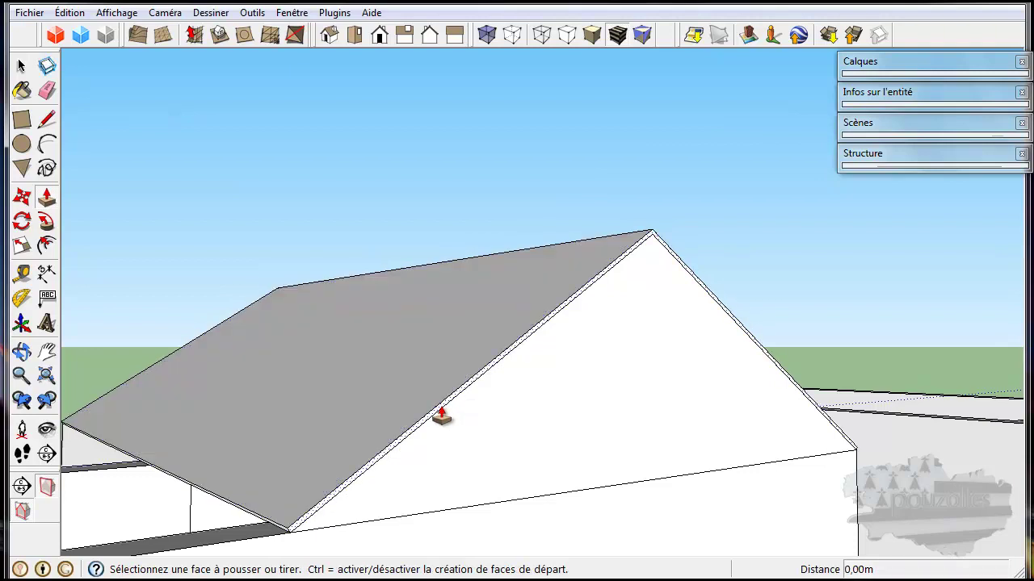
pyautogui.click(442, 415)
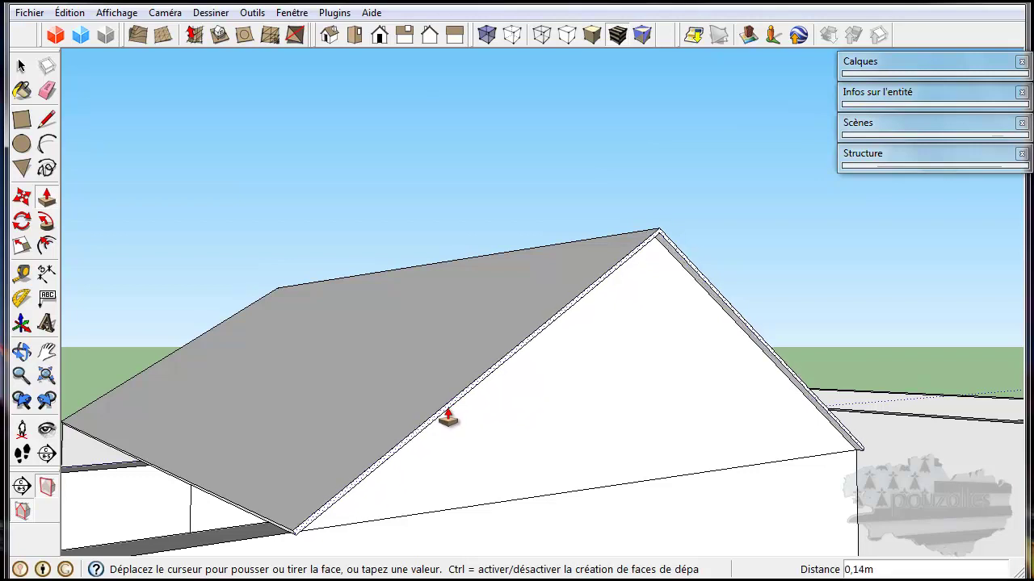
pyautogui.write(',10')
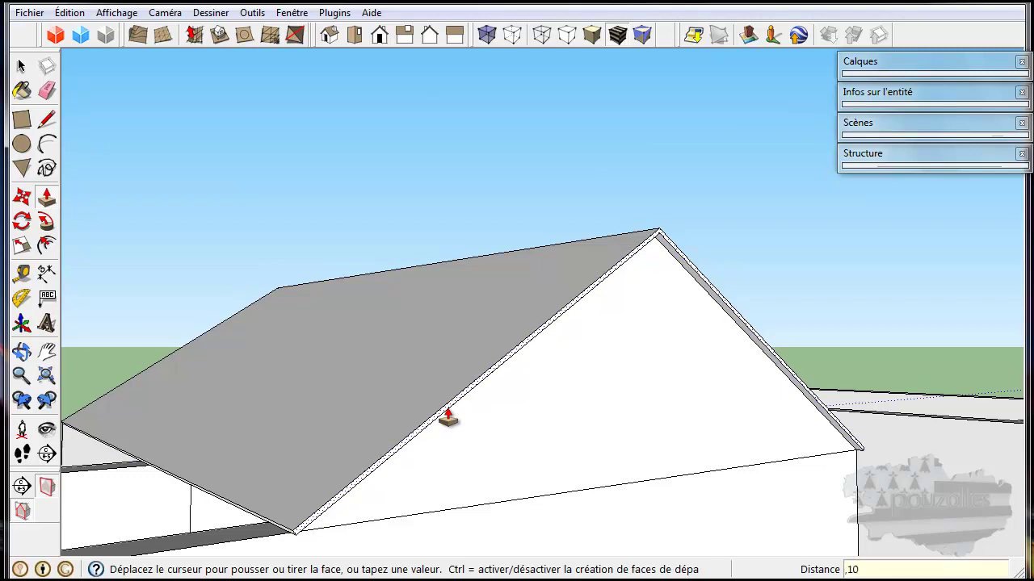
pyautogui.press('Return')
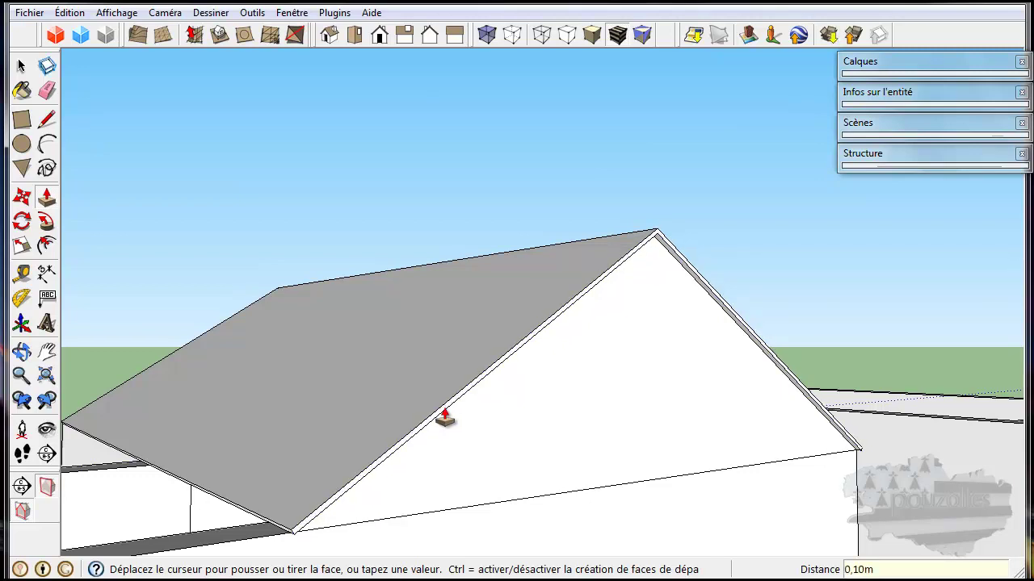
pyautogui.moveTo(310, 399)
pyautogui.mouseDown(button='middle')
pyautogui.moveTo(824, 346)
pyautogui.moveTo(193, 381)
pyautogui.moveTo(576, 434)
pyautogui.moveTo(669, 434)
pyautogui.moveTo(473, 444)
pyautogui.mouseUp(button='middle')
pyautogui.doubleClick(388, 412)
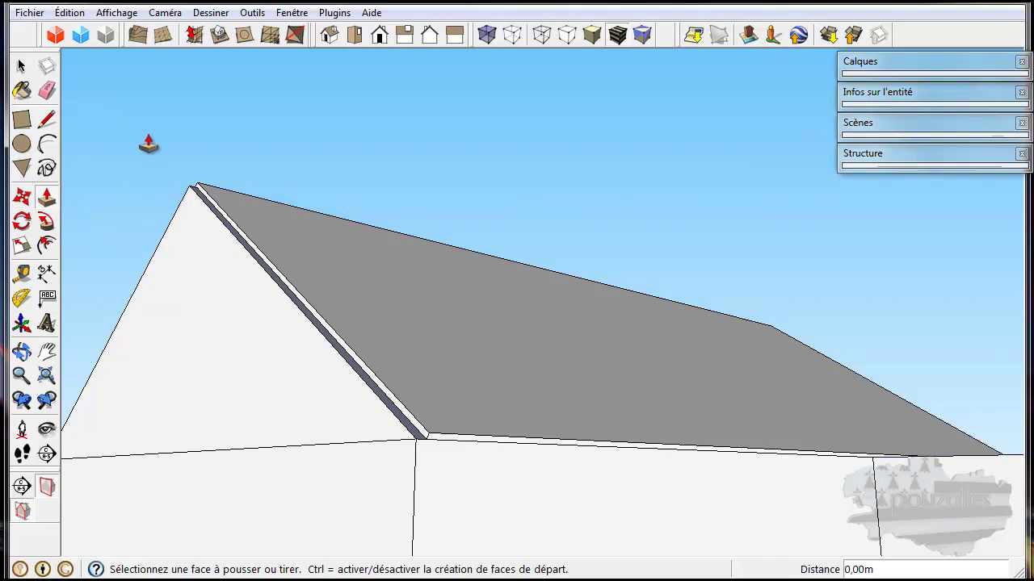
pyautogui.hotkey('ctrl', 'z')
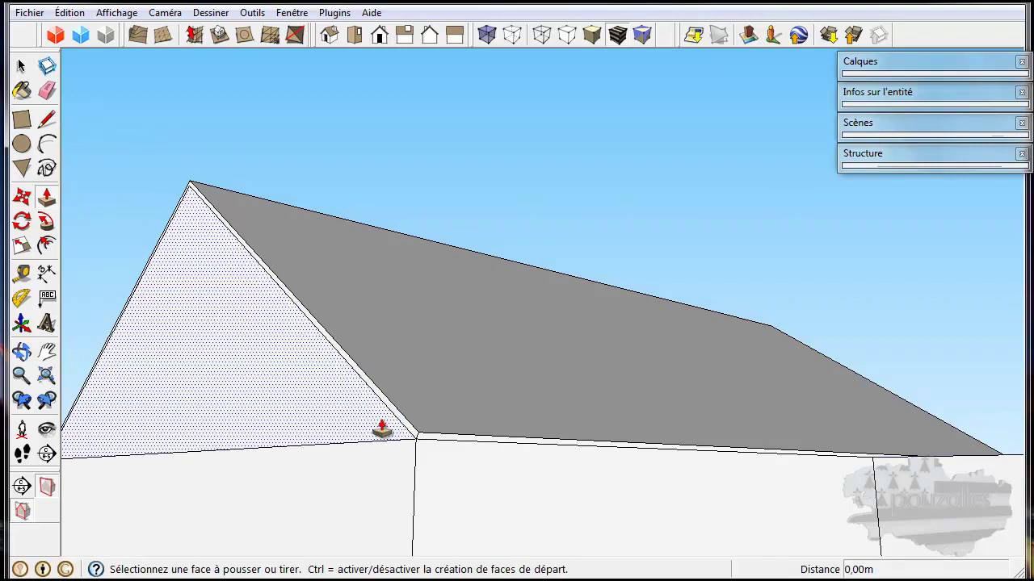
# Push the gable face out 0,10 m, plus the roof-edge sliver at the gable corner
pyautogui.click(413, 440)
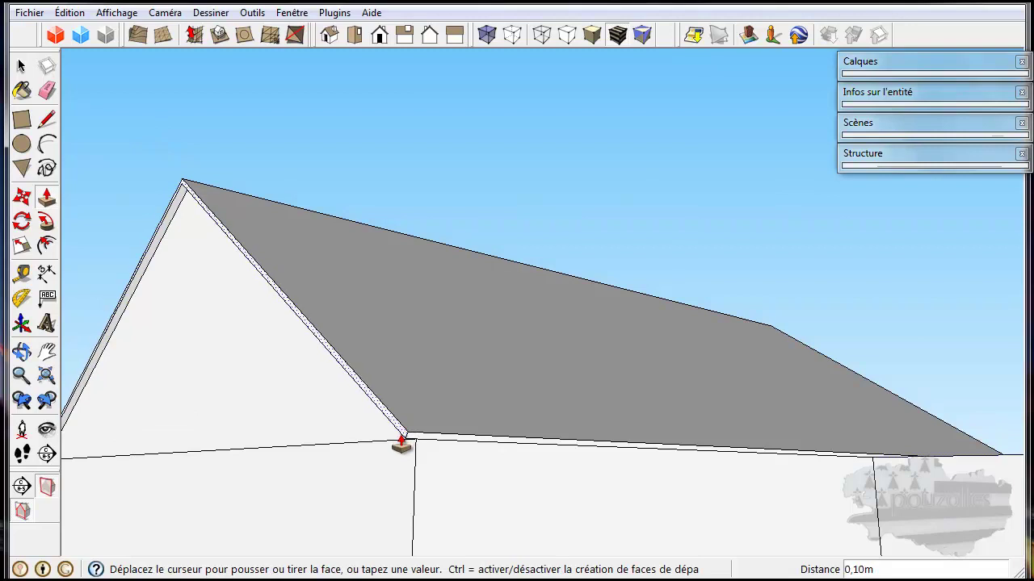
pyautogui.click(402, 444)
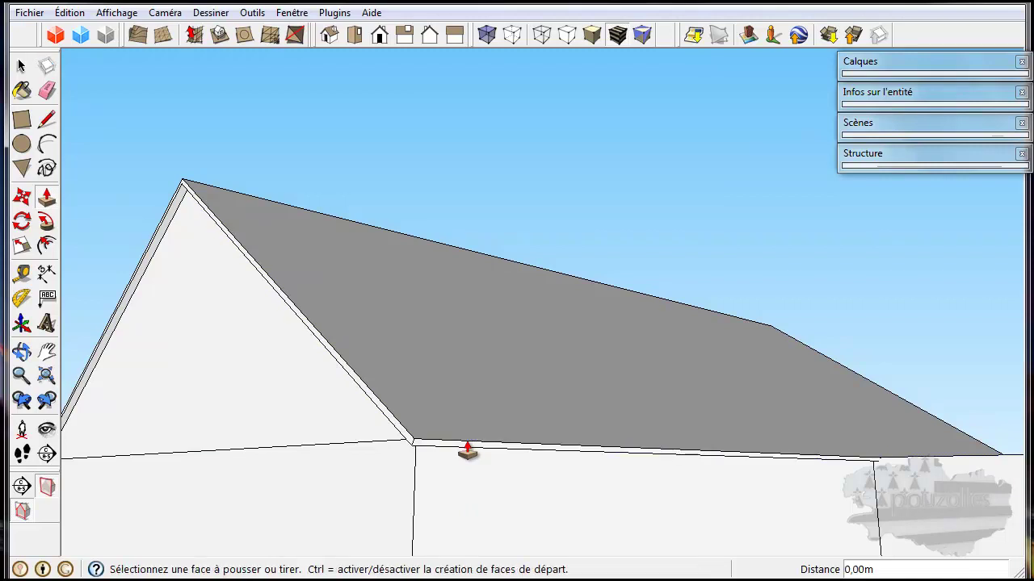
pyautogui.moveTo(422, 463)
pyautogui.mouseDown(button='middle')
pyautogui.moveTo(623, 452)
pyautogui.moveTo(604, 502)
pyautogui.moveTo(480, 496)
pyautogui.moveTo(254, 449)
pyautogui.moveTo(622, 479)
pyautogui.mouseUp(button='middle')
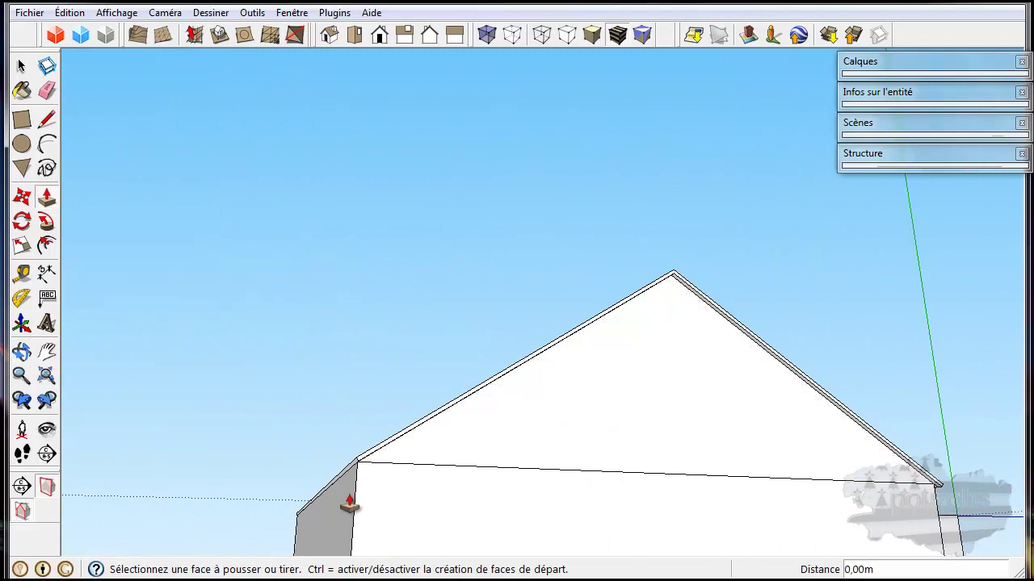
pyautogui.scroll(1, 346, 480)
pyautogui.scroll(1, 353, 462)
pyautogui.click(353, 468)
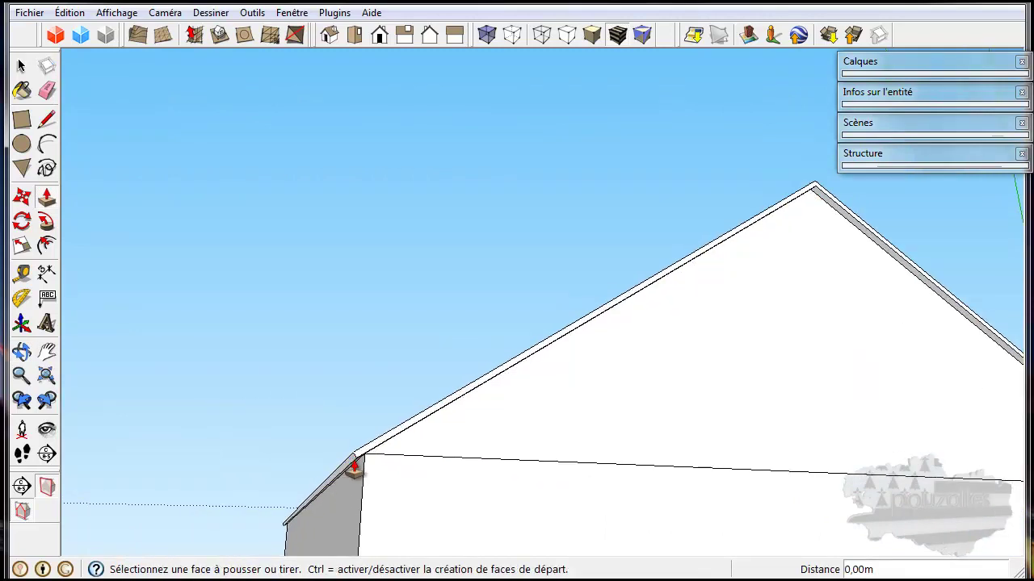
pyautogui.scroll(-1, 354, 469)
pyautogui.moveTo(353, 468)
pyautogui.mouseDown(button='middle')
pyautogui.moveTo(406, 460)
pyautogui.moveTo(680, 303)
pyautogui.moveTo(708, 300)
pyautogui.moveTo(676, 392)
pyautogui.moveTo(646, 423)
pyautogui.mouseUp(button='middle')
pyautogui.moveTo(519, 467)
pyautogui.mouseDown(button='middle')
pyautogui.moveTo(400, 484)
pyautogui.moveTo(477, 496)
pyautogui.moveTo(544, 487)
pyautogui.mouseUp(button='middle')
pyautogui.scroll(3, 393, 443)
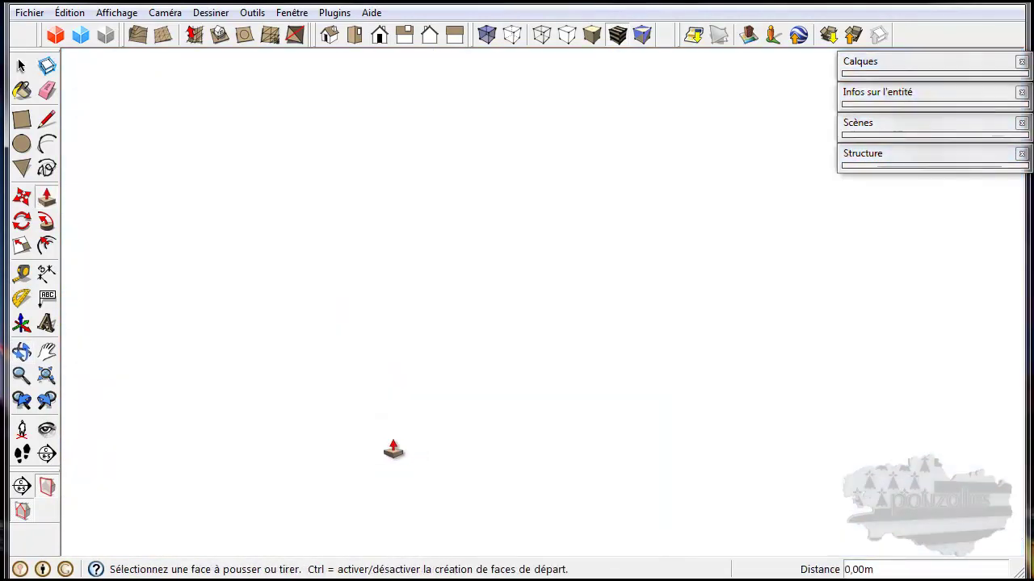
pyautogui.click(46, 376)
pyautogui.moveTo(223, 376); pyautogui.dragTo(392, 529, button='middle')
pyautogui.scroll(-5, 393, 528)
pyautogui.scroll(1, 240, 334)
pyautogui.moveTo(240, 335)
pyautogui.mouseDown(button='middle')
pyautogui.moveTo(377, 342)
pyautogui.moveTo(656, 384)
pyautogui.mouseUp(button='middle')
pyautogui.moveTo(270, 307)
pyautogui.mouseDown(button='middle')
pyautogui.moveTo(662, 376)
pyautogui.moveTo(789, 351)
pyautogui.moveTo(556, 422)
pyautogui.moveTo(708, 397)
pyautogui.moveTo(427, 385)
pyautogui.moveTo(528, 390)
pyautogui.moveTo(541, 409)
pyautogui.moveTo(550, 376)
pyautogui.mouseUp(button='middle')
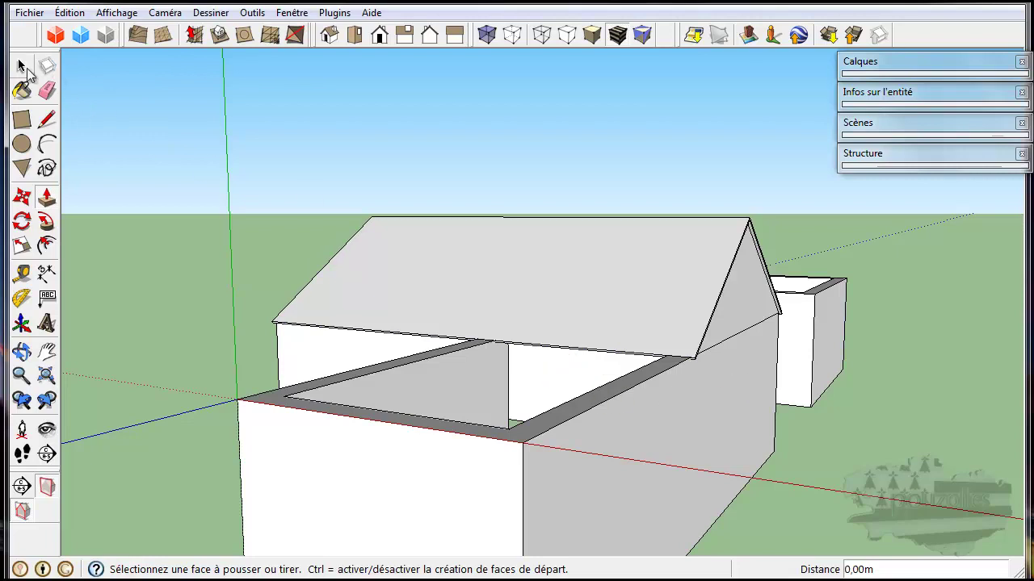
# Copy the roof's sloped gable edge onto the inner corner of the open box
pyautogui.click(23, 67)
pyautogui.moveTo(675, 392)
pyautogui.mouseDown(button='middle')
pyautogui.moveTo(728, 379)
pyautogui.moveTo(539, 404)
pyautogui.mouseUp(button='middle')
pyautogui.scroll(2, 540, 404)
pyautogui.scroll(2, 536, 381)
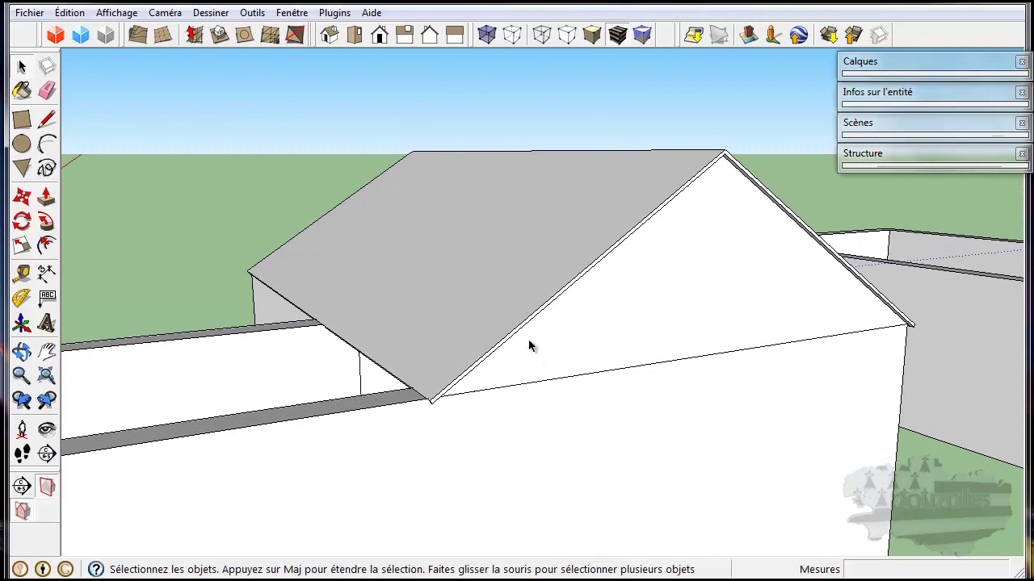
pyautogui.click(523, 333)
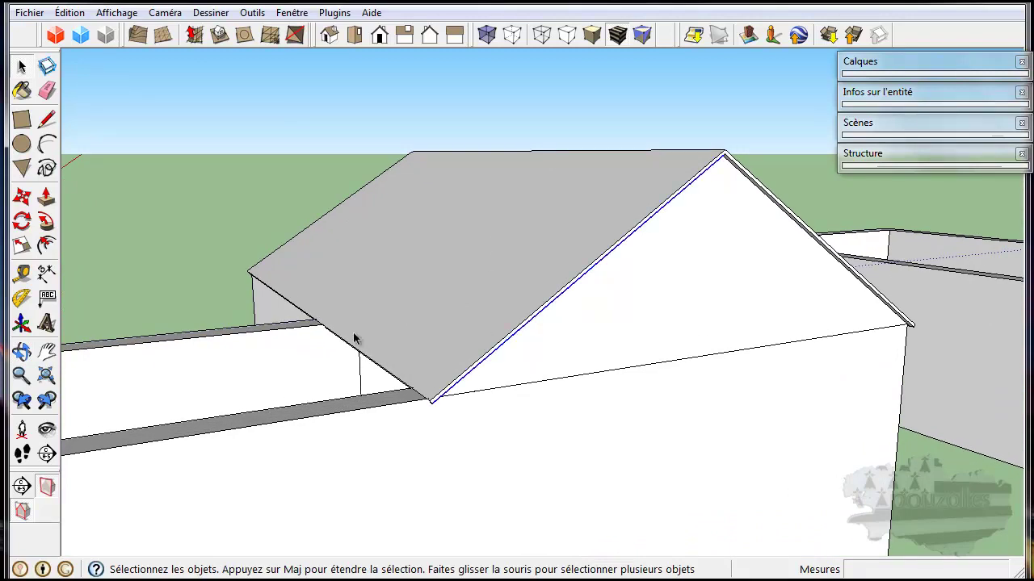
pyautogui.click(22, 196)
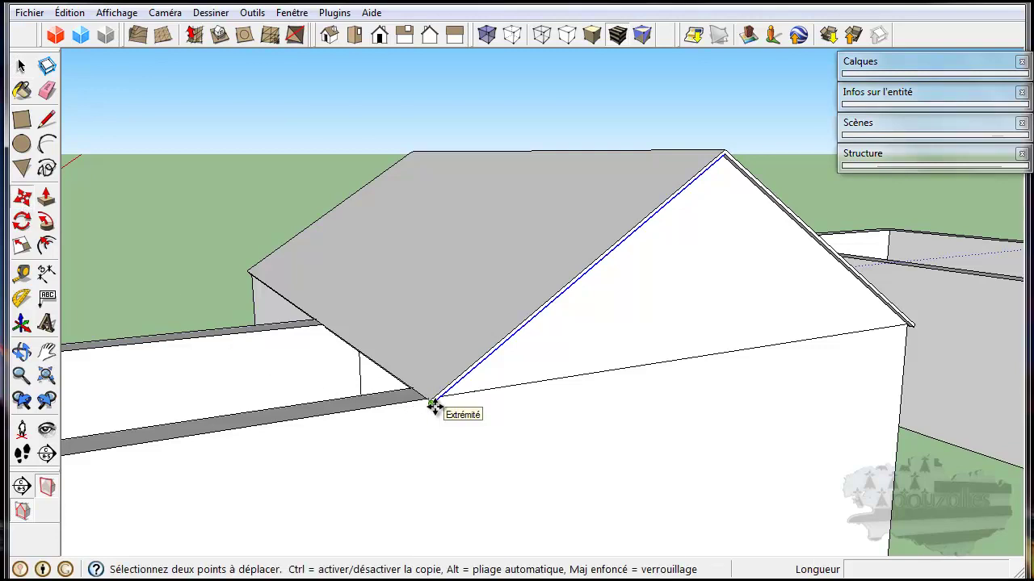
pyautogui.click(434, 404)
pyautogui.press('ctrl')
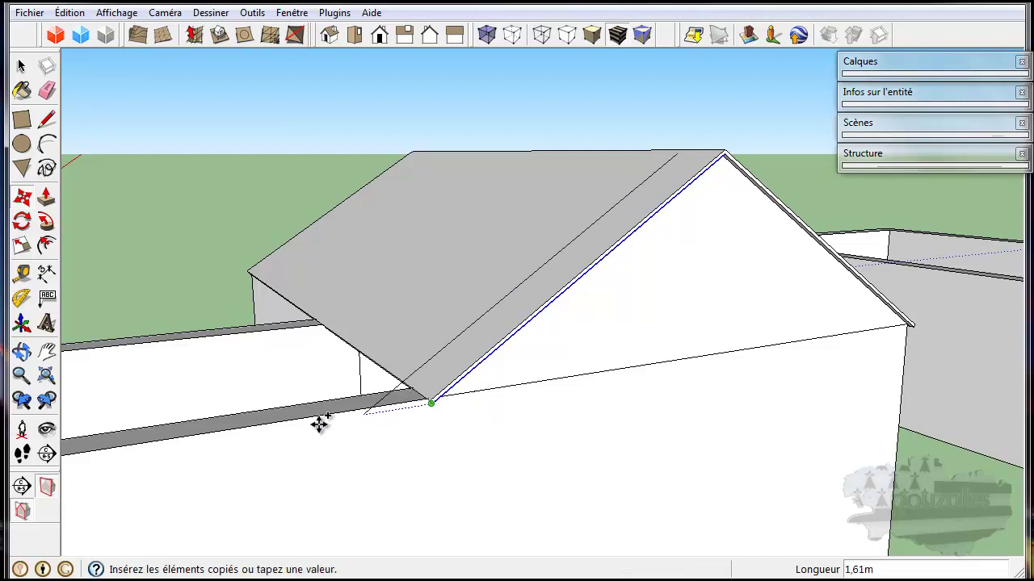
pyautogui.moveTo(235, 437)
pyautogui.mouseDown(button='middle')
pyautogui.moveTo(338, 432)
pyautogui.moveTo(581, 360)
pyautogui.mouseUp(button='middle')
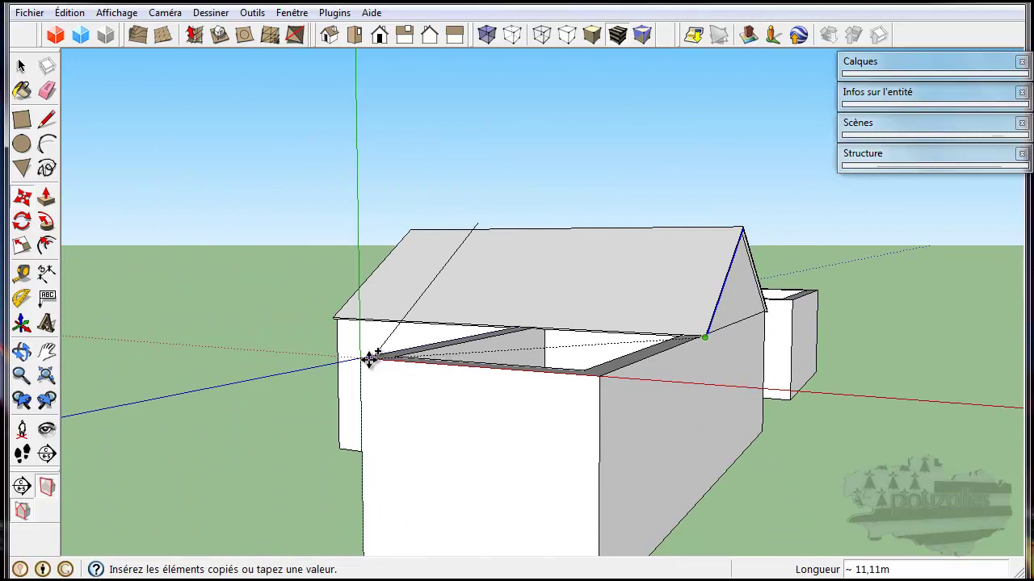
pyautogui.click(362, 360)
pyautogui.moveTo(335, 409); pyautogui.dragTo(505, 453, button='middle')
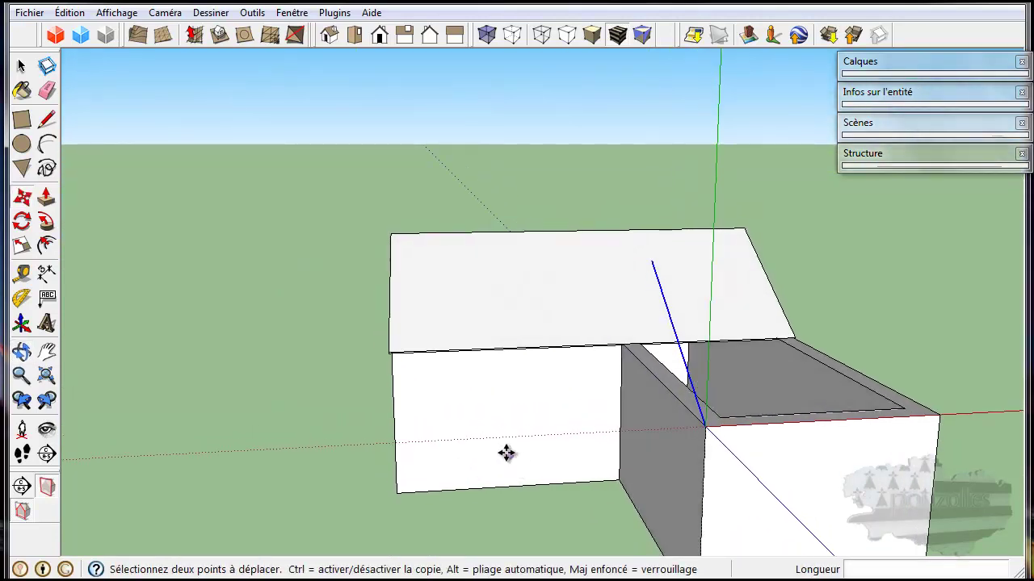
pyautogui.click(22, 222)
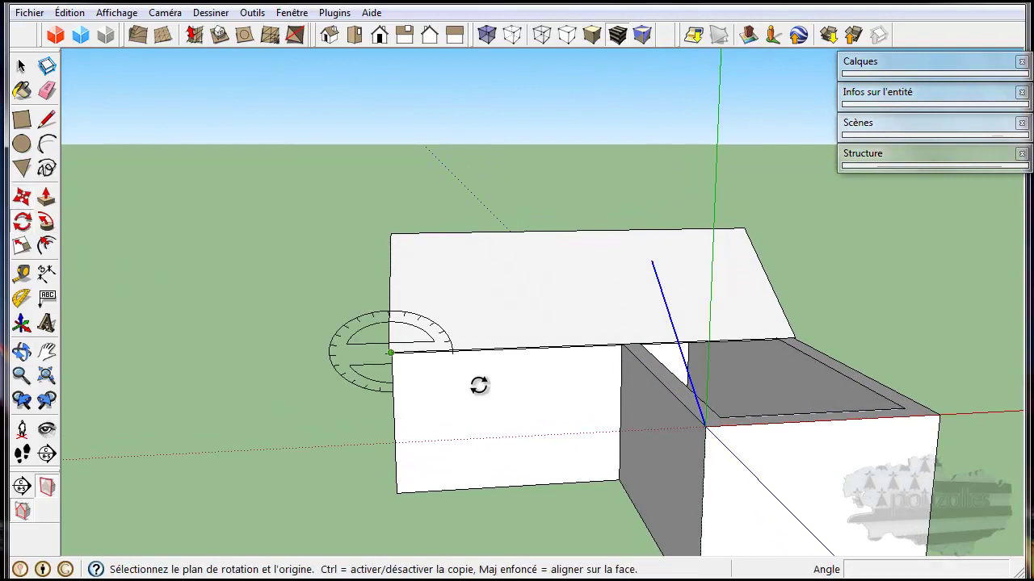
# Rotate the copied roof-edge line 90° about the box corner so it slopes over the open box
pyautogui.click(708, 427)
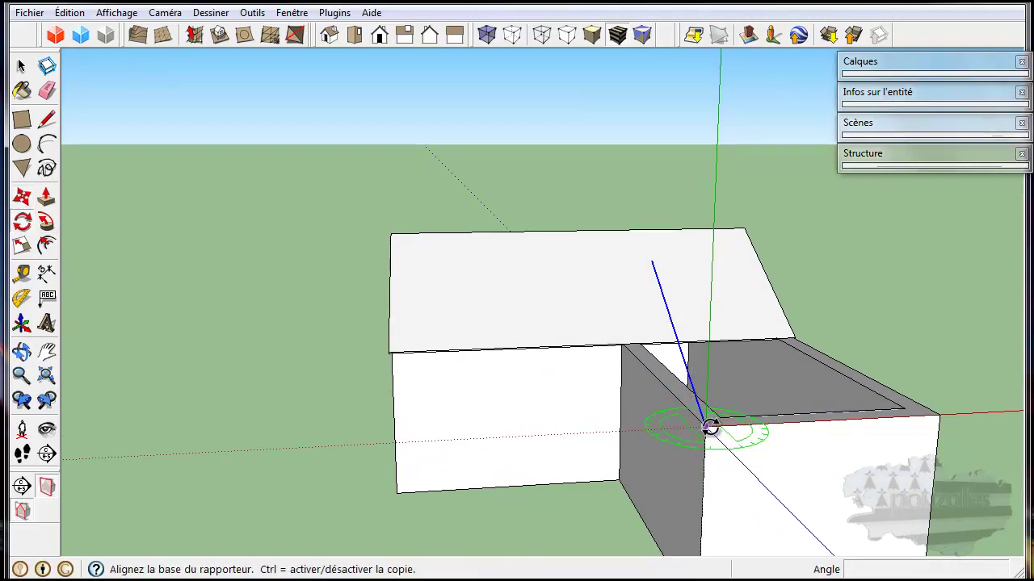
pyautogui.click(672, 325)
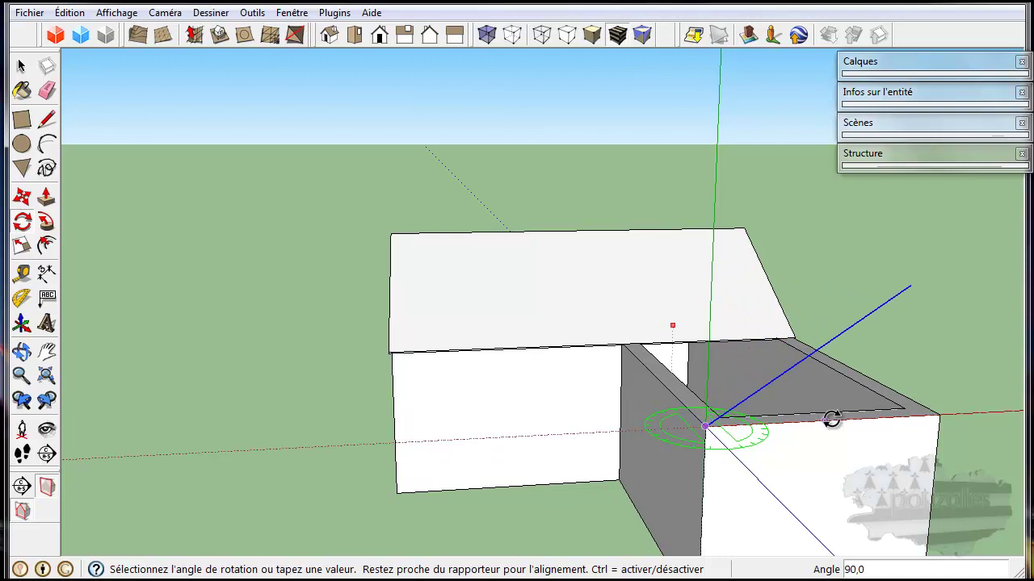
pyautogui.click(831, 420)
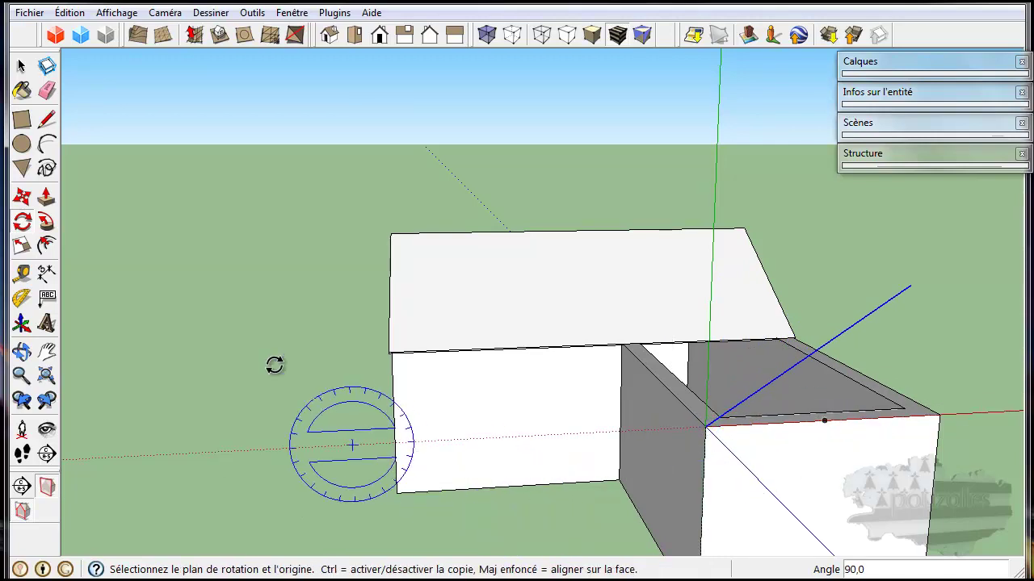
pyautogui.click(46, 119)
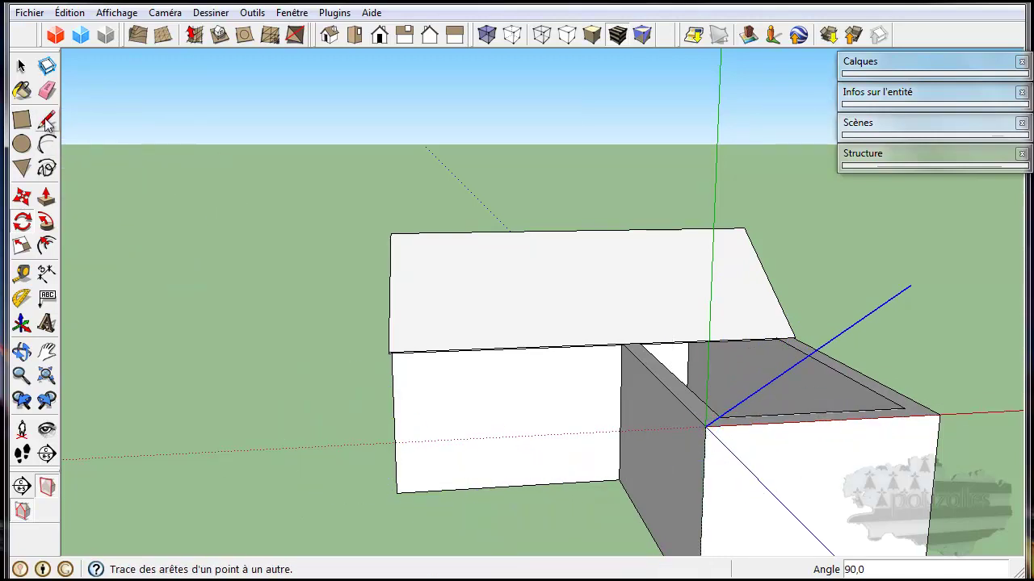
# Draw a vertical line up from the front wall's top-edge midpoint and erase the stray leftover lines
pyautogui.click(46, 119)
pyautogui.moveTo(804, 488); pyautogui.dragTo(560, 468, button='middle')
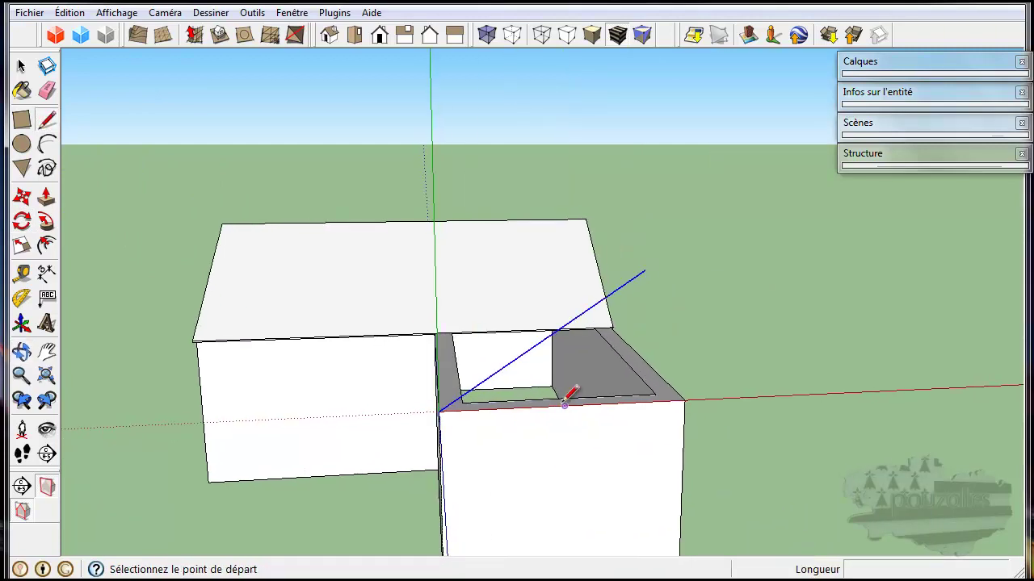
pyautogui.click(564, 406)
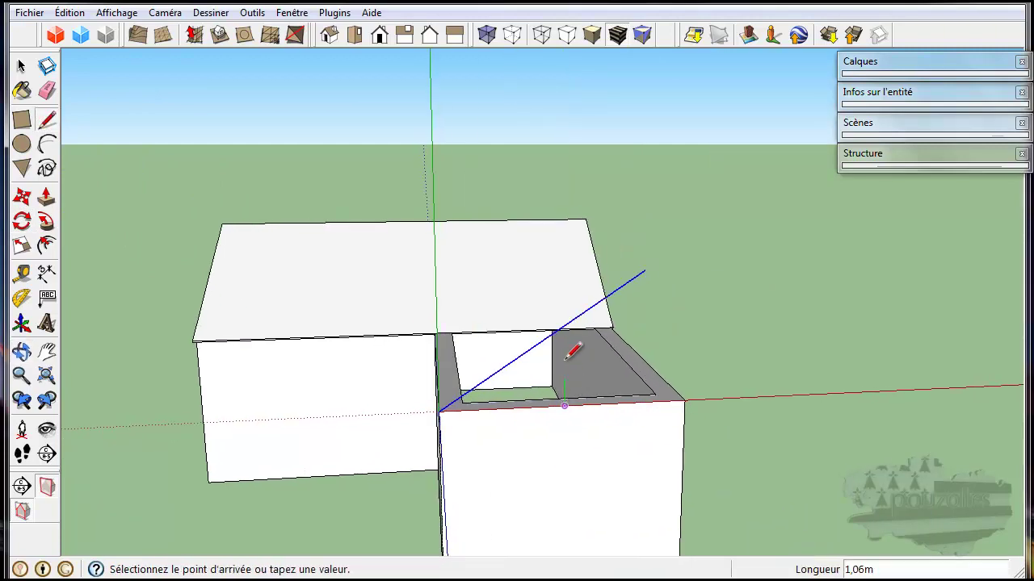
pyautogui.click(565, 310)
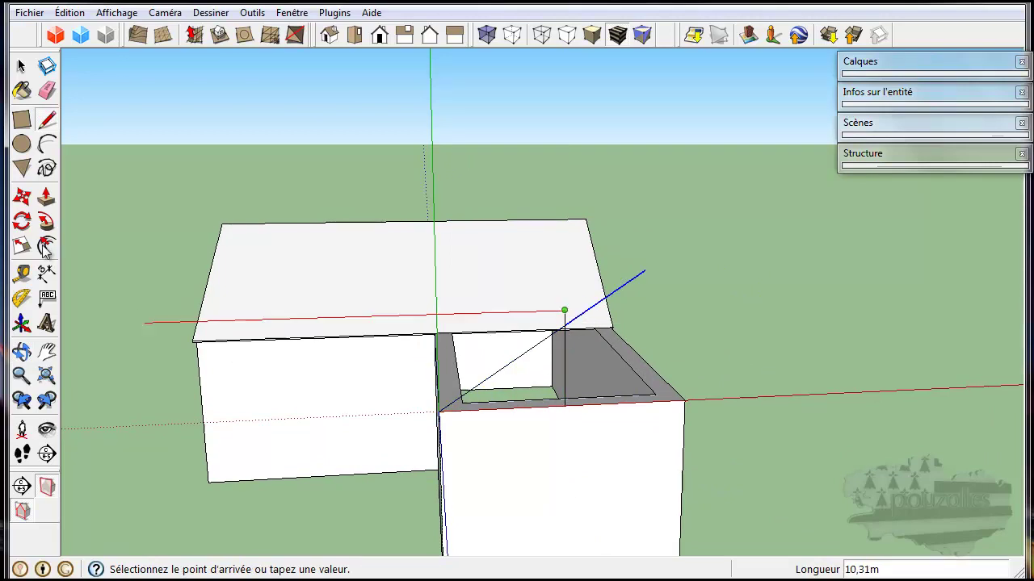
pyautogui.click(47, 94)
pyautogui.click(565, 310)
pyautogui.click(637, 281)
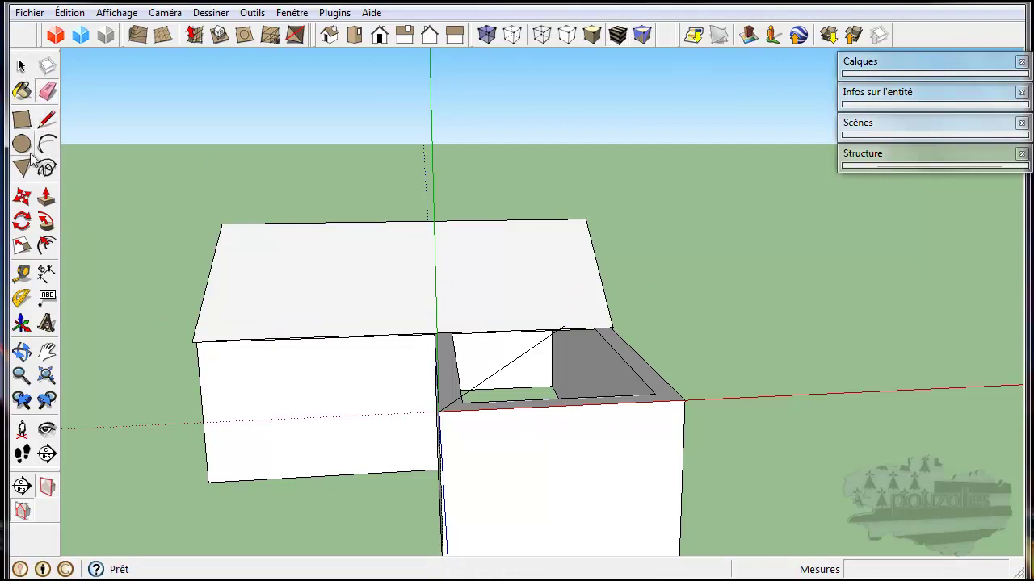
# Draw edges from the apex down to both top corners, closing the gable triangle
pyautogui.click(47, 119)
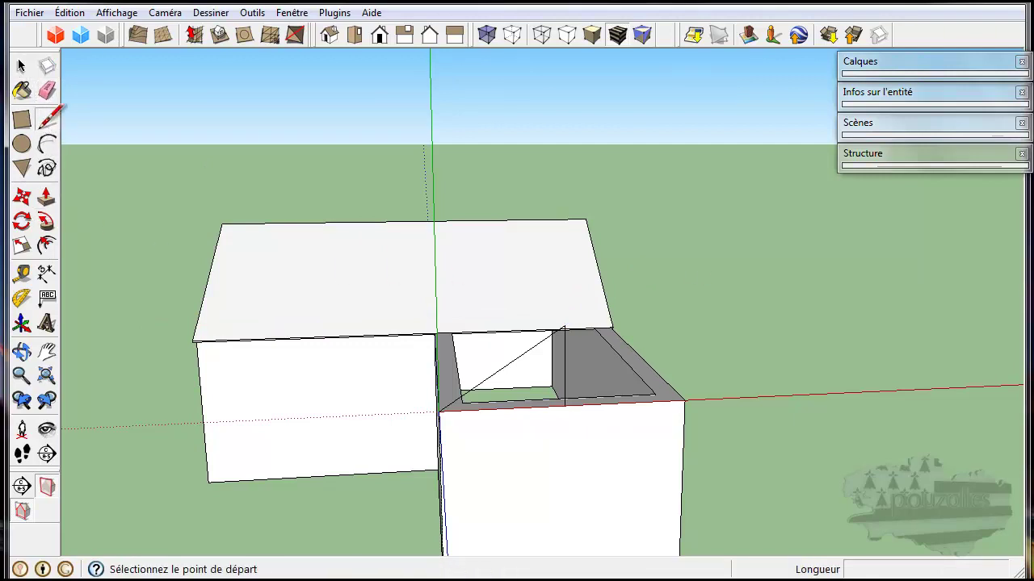
pyautogui.click(564, 326)
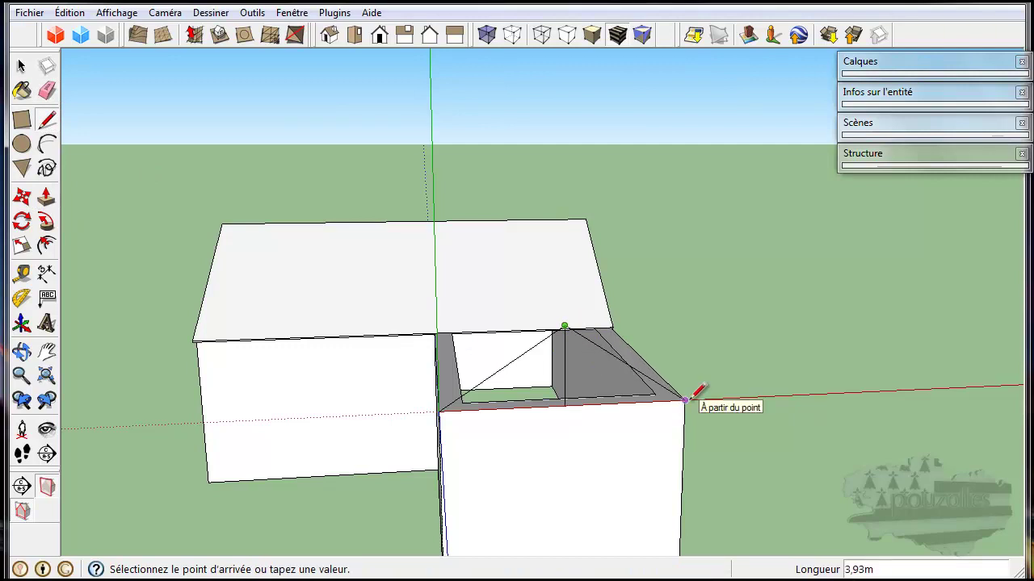
pyautogui.click(567, 403)
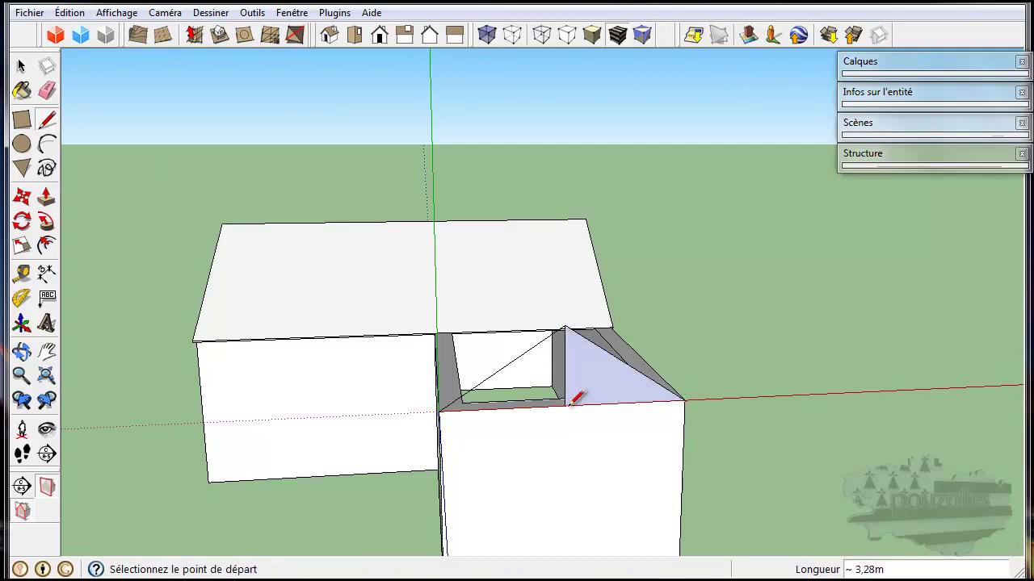
pyautogui.click(438, 410)
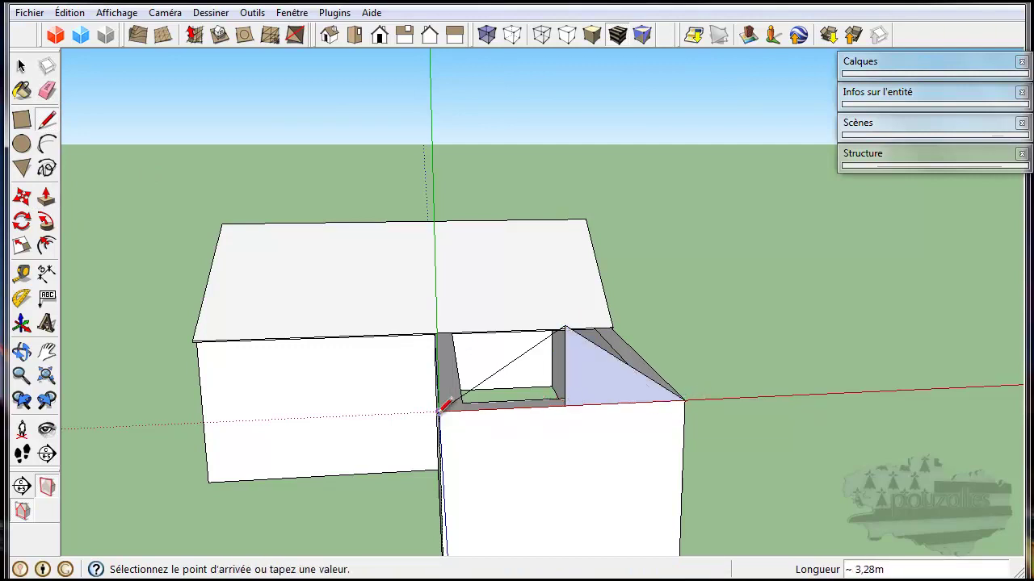
pyautogui.click(568, 403)
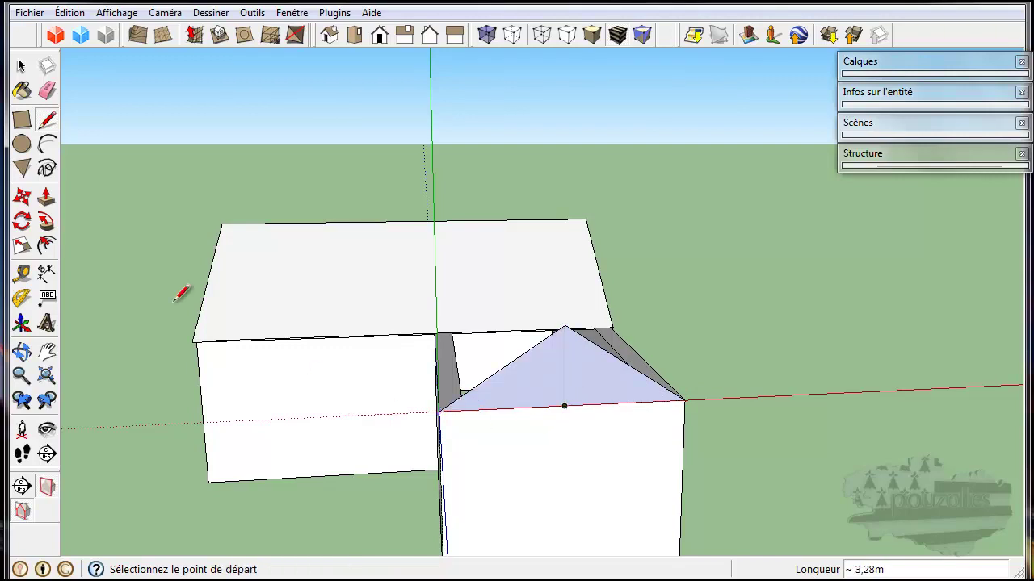
pyautogui.click(47, 90)
# Erase the vertical line splitting the gable and reverse the triangle face
pyautogui.moveTo(573, 365); pyautogui.dragTo(562, 368)
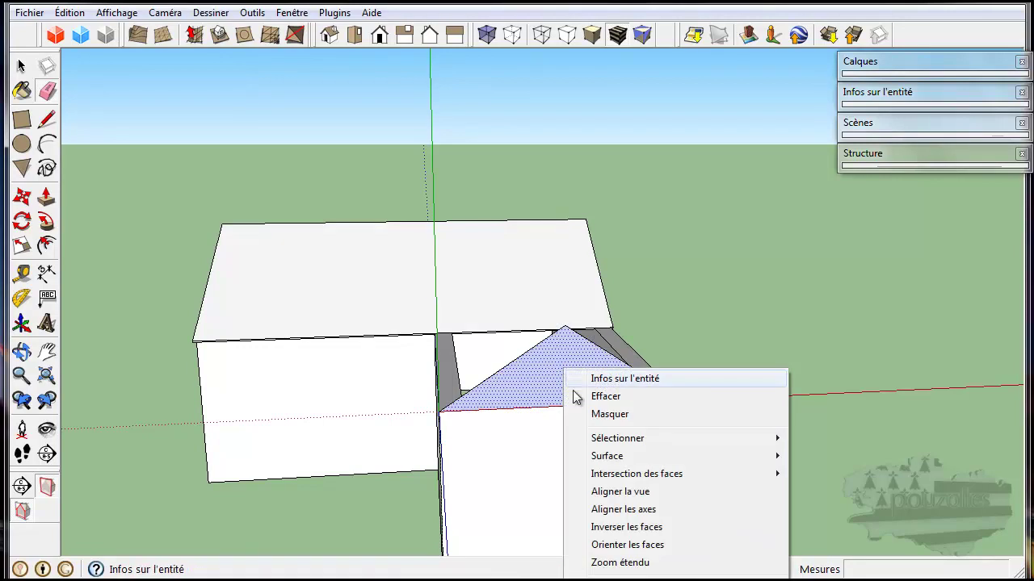
pyautogui.click(616, 527)
pyautogui.moveTo(697, 455)
pyautogui.mouseDown(button='middle')
pyautogui.moveTo(375, 512)
pyautogui.moveTo(180, 479)
pyautogui.mouseUp(button='middle')
pyautogui.press('e')
# Push/Pull the triangular gable back toward the box's far end, cancelling the wall pulled too high
pyautogui.click(46, 196)
pyautogui.click(226, 276)
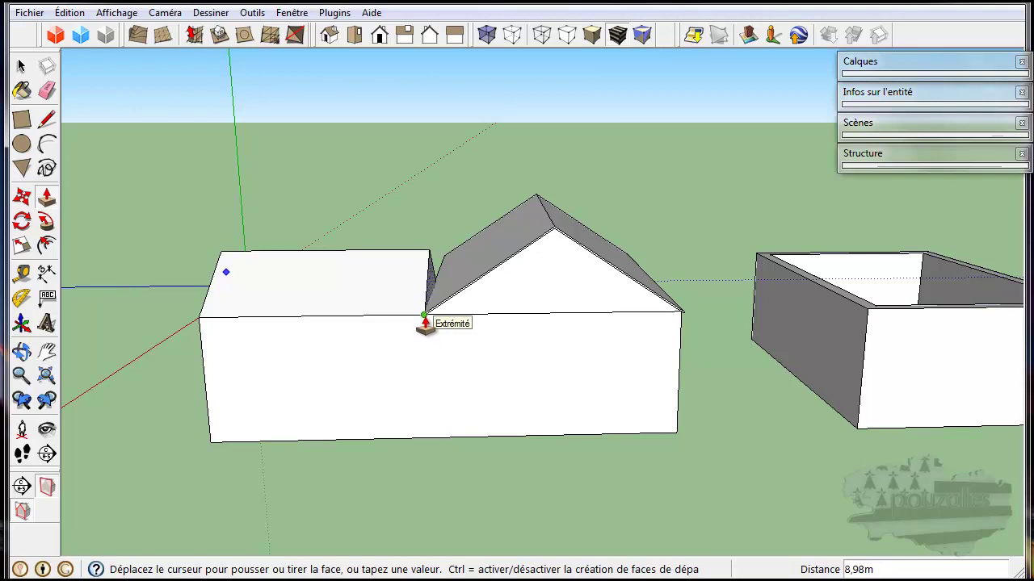
pyautogui.click(425, 322)
pyautogui.scroll(1, 419, 343)
pyautogui.scroll(1, 422, 329)
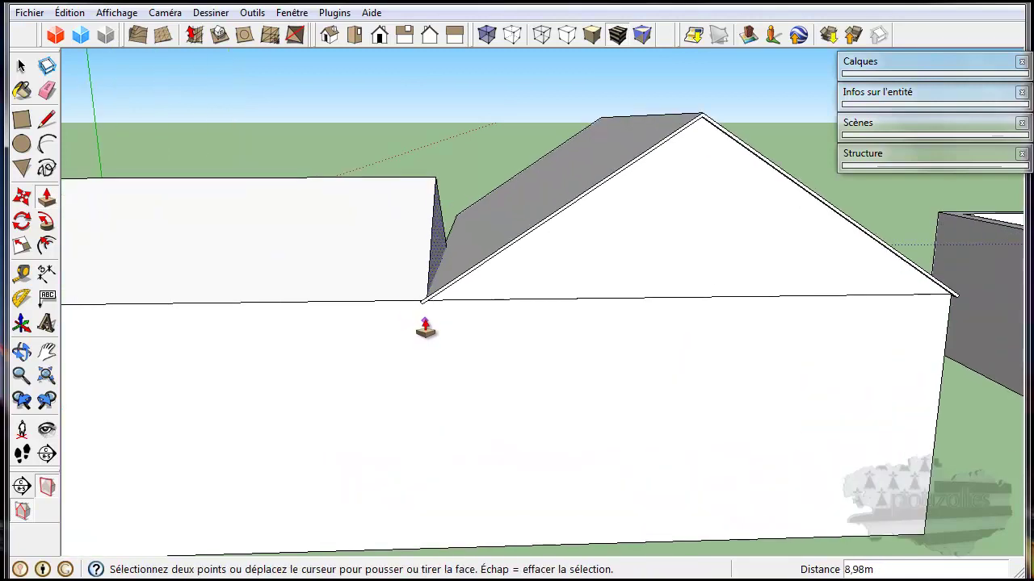
pyautogui.scroll(1, 423, 314)
pyautogui.moveTo(424, 311); pyautogui.dragTo(491, 350, button='middle')
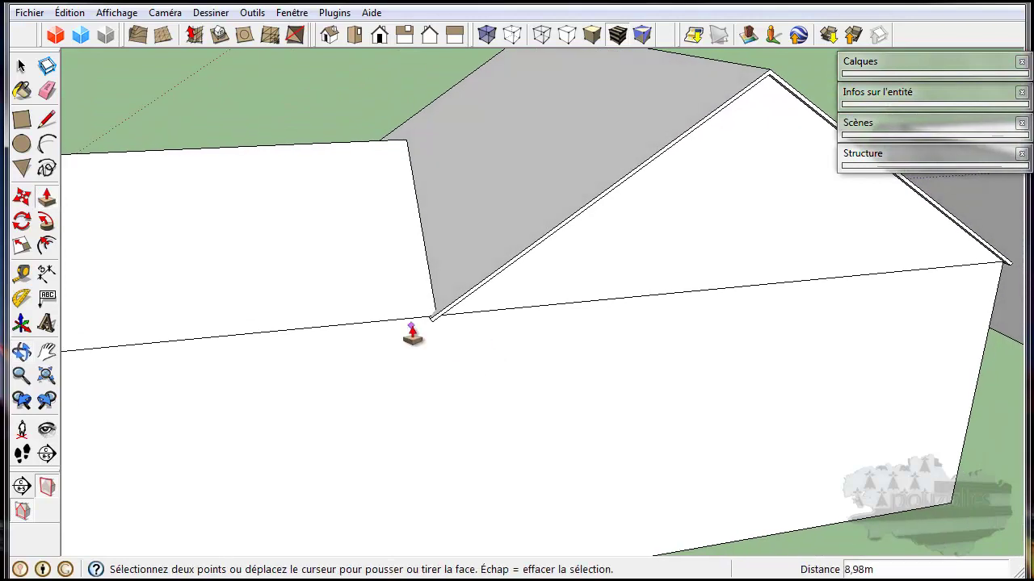
pyautogui.press('Escape')
# Finish extruding the gable about 8,86 m back into a pitched roof volume
pyautogui.moveTo(334, 318); pyautogui.dragTo(176, 309, button='middle')
pyautogui.click(74, 183)
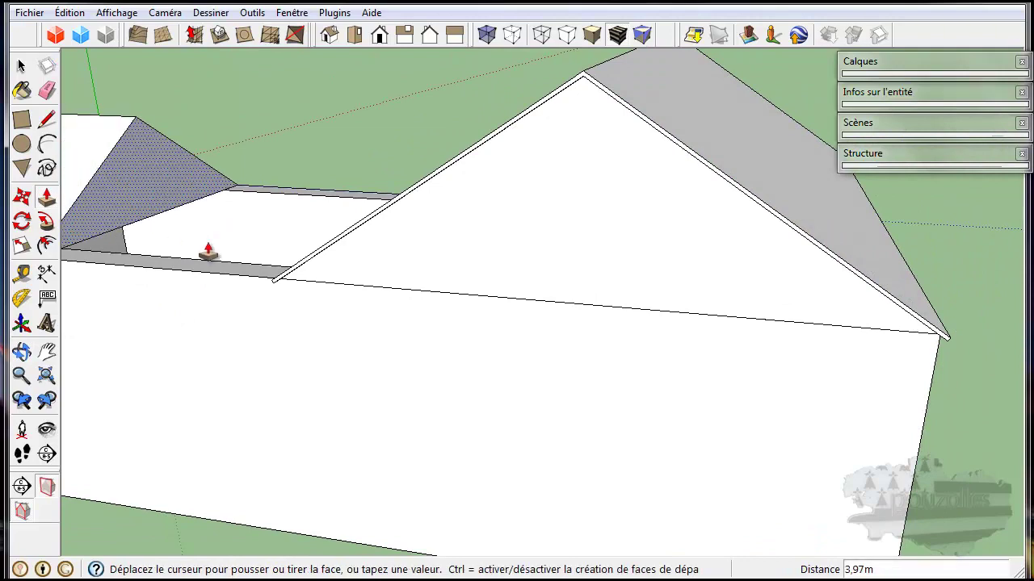
pyautogui.moveTo(224, 253)
pyautogui.mouseDown(button='middle')
pyautogui.moveTo(336, 263)
pyautogui.moveTo(334, 284)
pyautogui.mouseUp(button='middle')
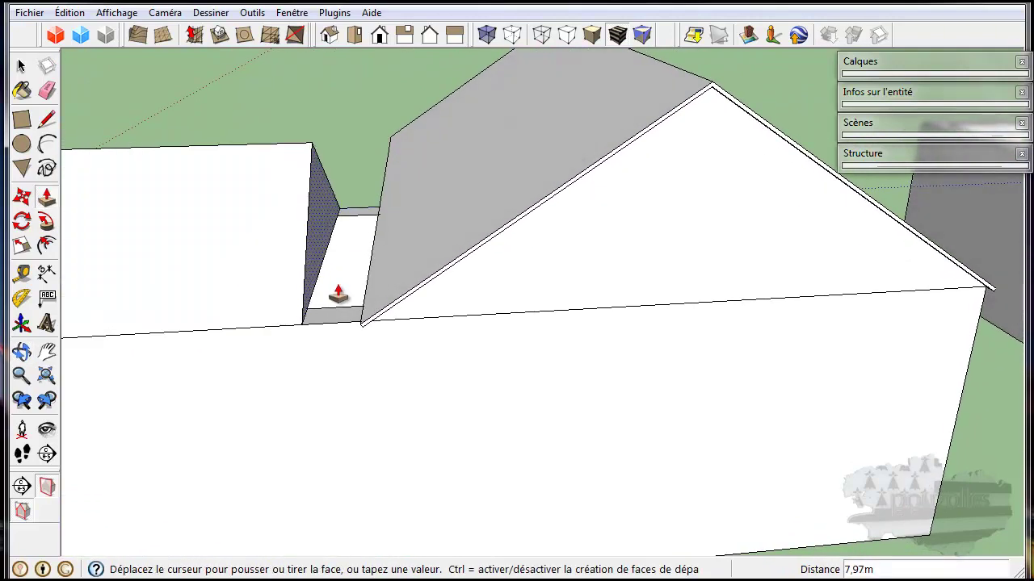
pyautogui.click(360, 327)
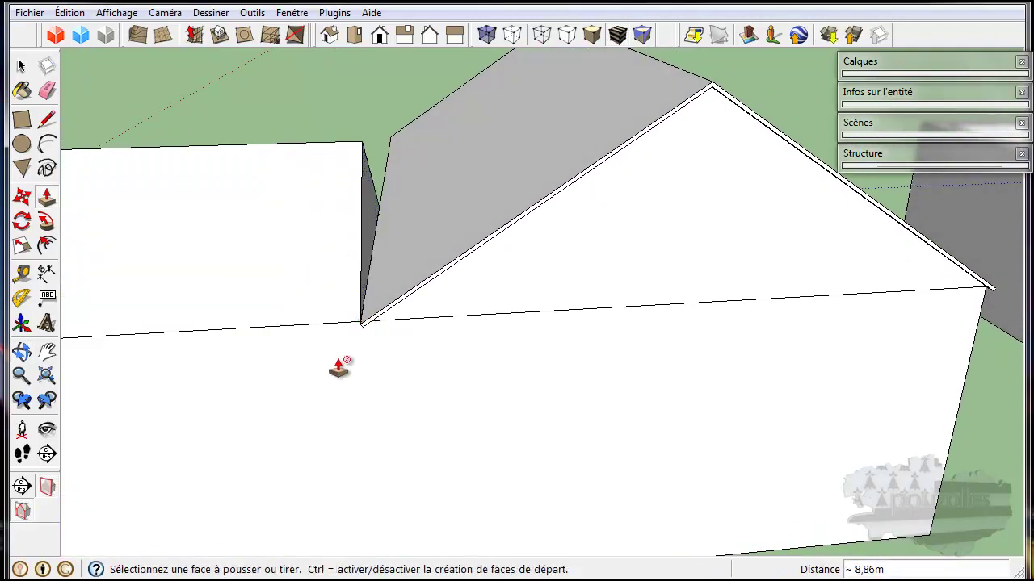
pyautogui.moveTo(341, 362)
pyautogui.mouseDown(button='middle')
pyautogui.moveTo(617, 346)
pyautogui.moveTo(586, 369)
pyautogui.mouseUp(button='middle')
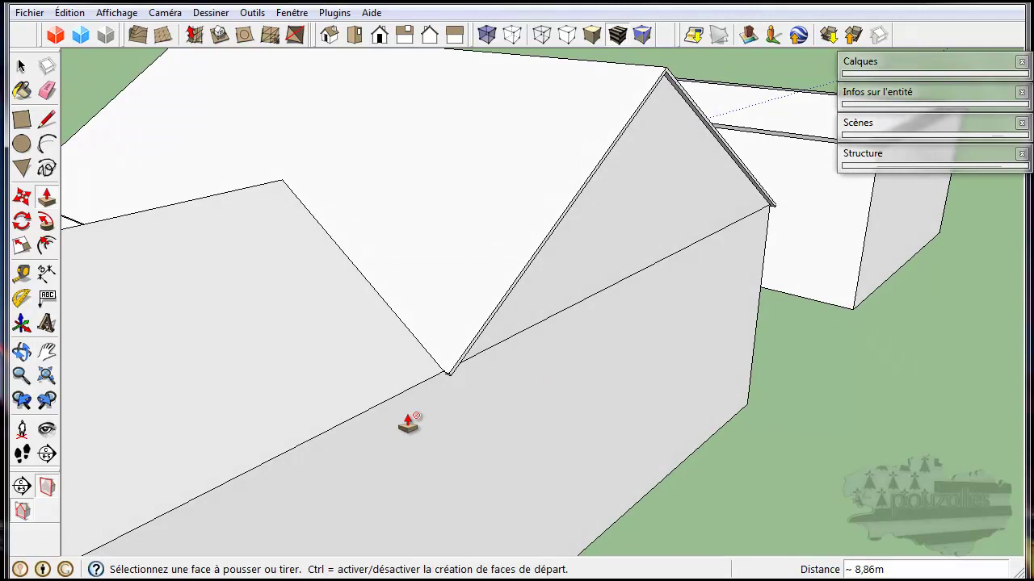
# Give the new wing's roof slope thickness by pushing it outward 0,06m
pyautogui.moveTo(408, 424)
pyautogui.mouseDown(button='middle')
pyautogui.moveTo(496, 385)
pyautogui.moveTo(667, 372)
pyautogui.moveTo(716, 312)
pyautogui.mouseUp(button='middle')
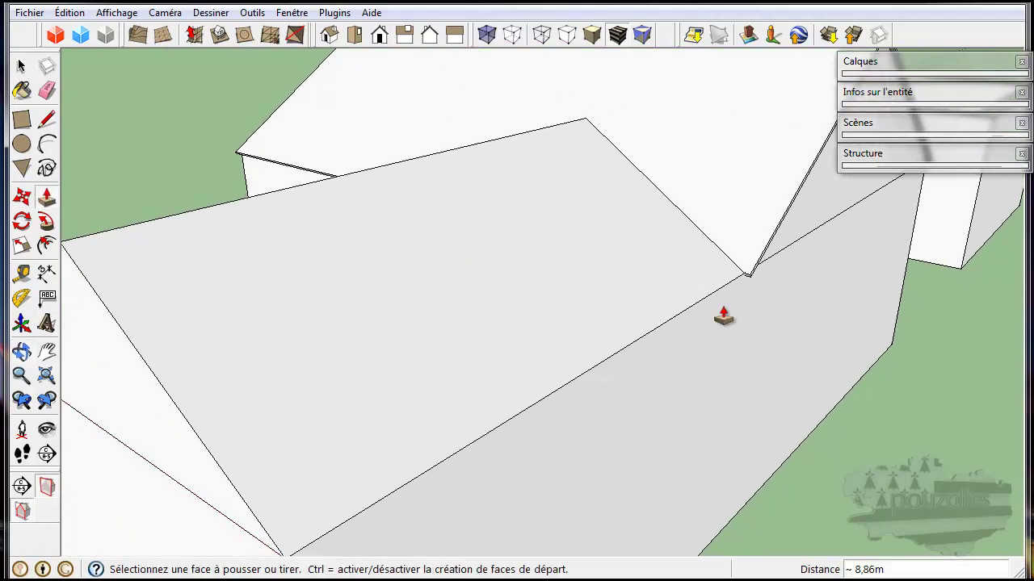
pyautogui.click(452, 381)
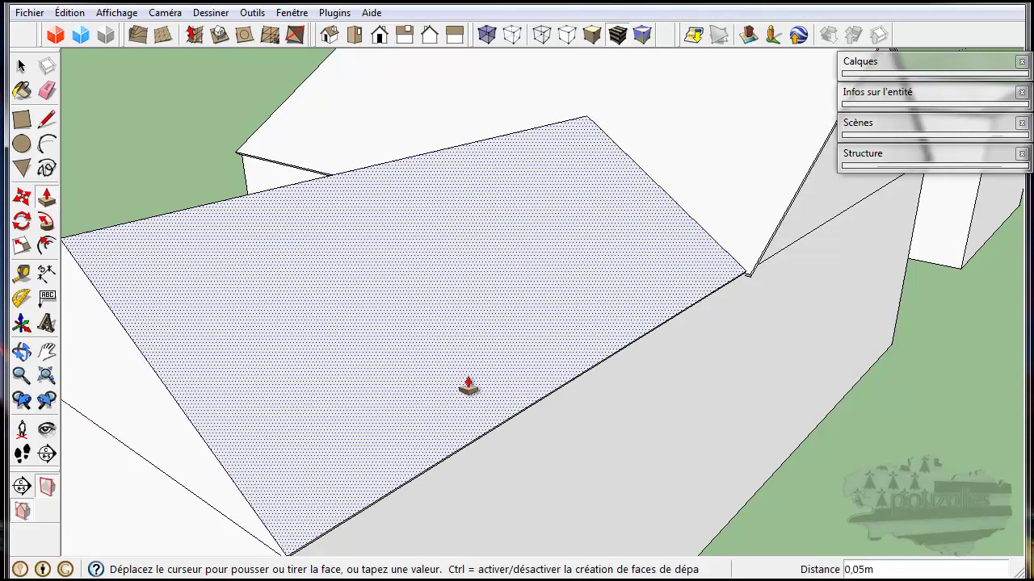
pyautogui.click(470, 388)
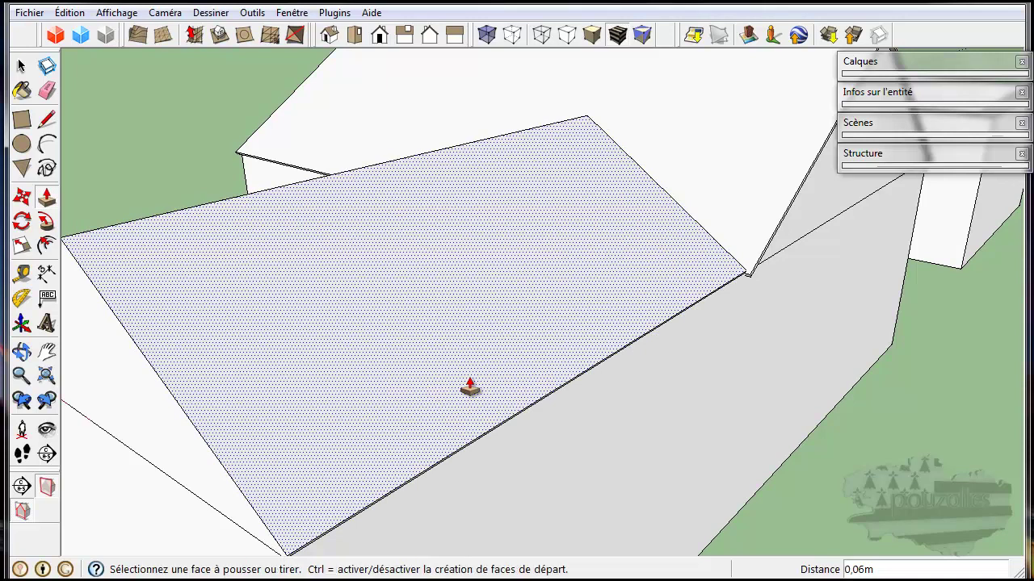
pyautogui.moveTo(431, 401); pyautogui.dragTo(733, 385, button='middle')
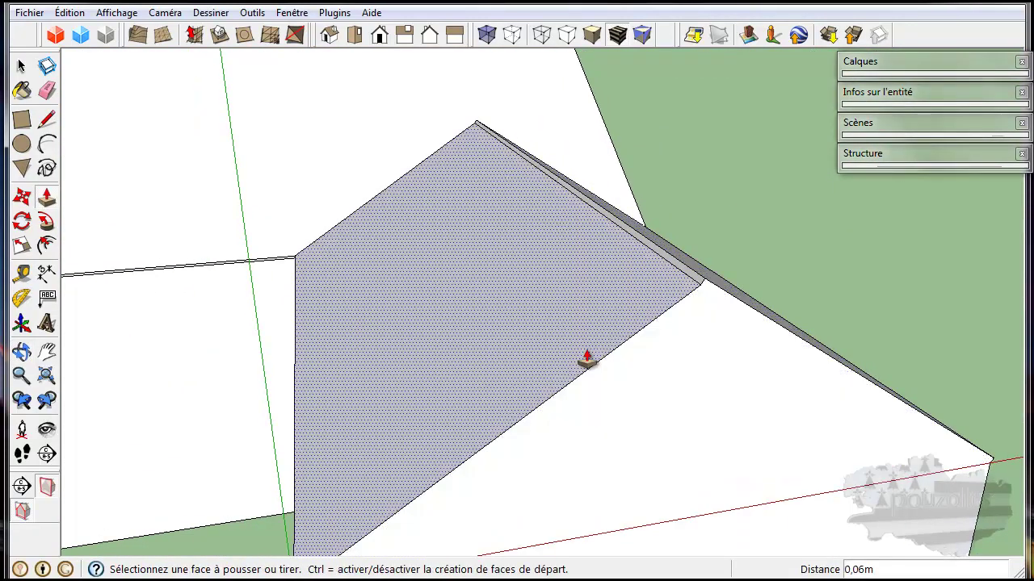
pyautogui.moveTo(662, 364); pyautogui.dragTo(312, 357, button='middle')
pyautogui.scroll(-4, 312, 357)
pyautogui.scroll(-1, 601, 408)
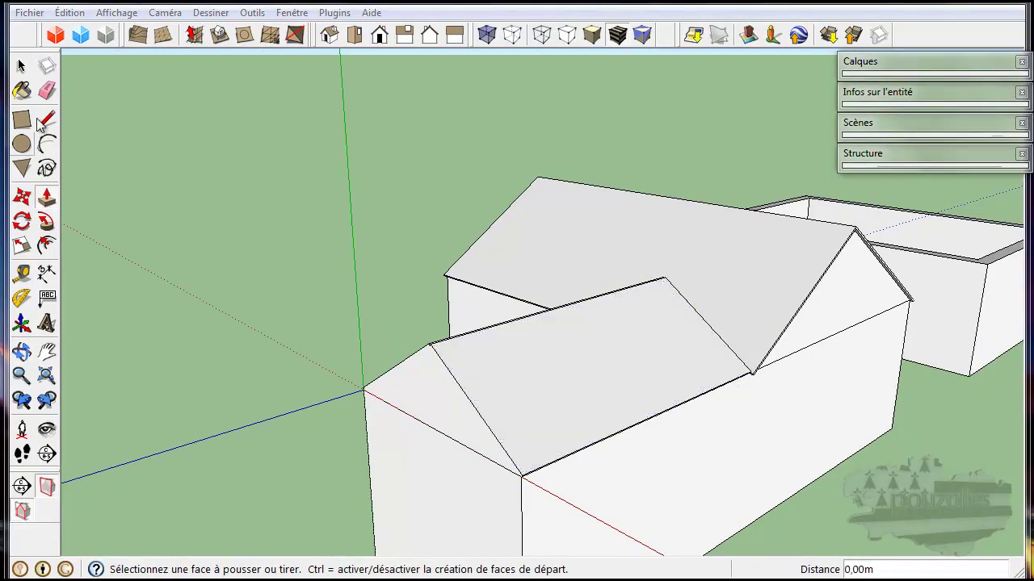
# Zoom in and select the thin side face of the roof slab
pyautogui.click(22, 67)
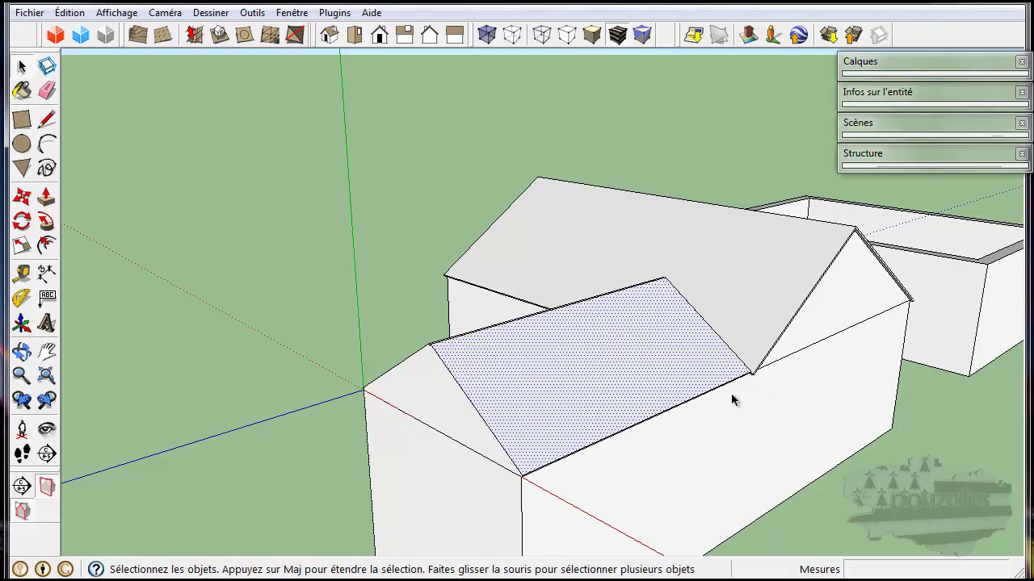
pyautogui.scroll(2, 731, 393)
pyautogui.scroll(1, 733, 393)
pyautogui.scroll(1, 734, 393)
pyautogui.scroll(1, 739, 388)
pyautogui.scroll(1, 743, 384)
pyautogui.scroll(1, 753, 367)
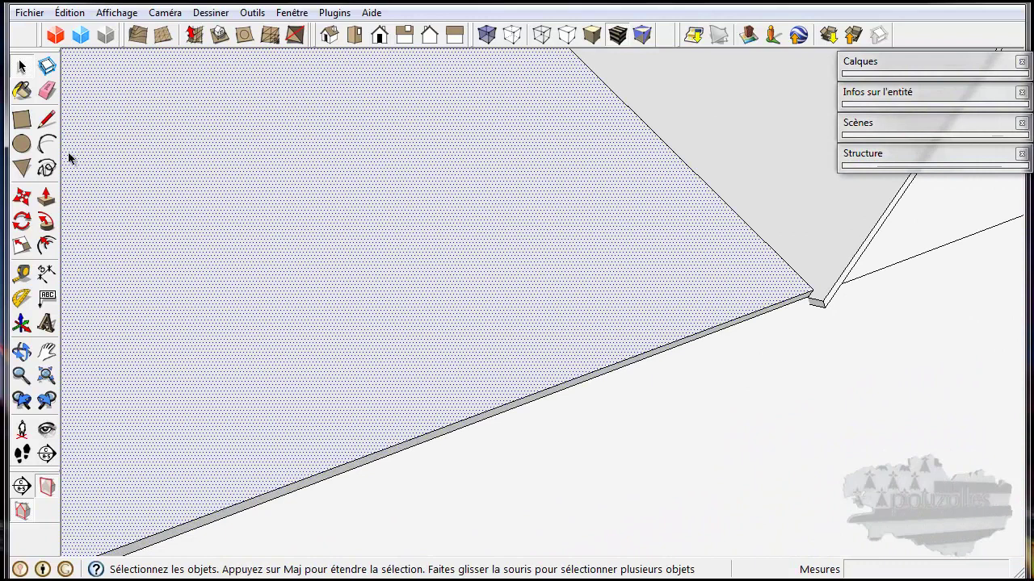
pyautogui.click(46, 196)
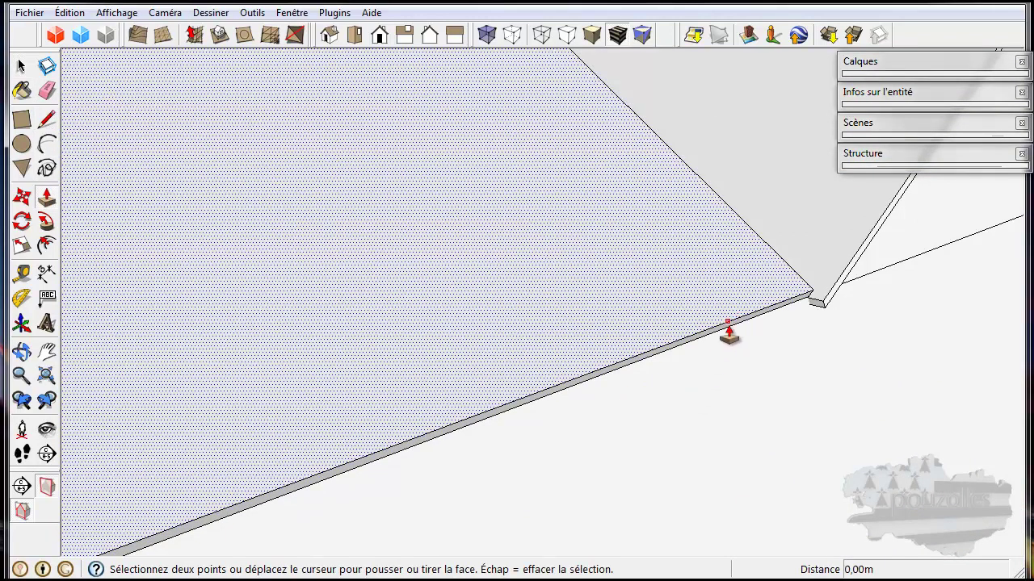
pyautogui.scroll(1, 697, 333)
pyautogui.scroll(1, 718, 332)
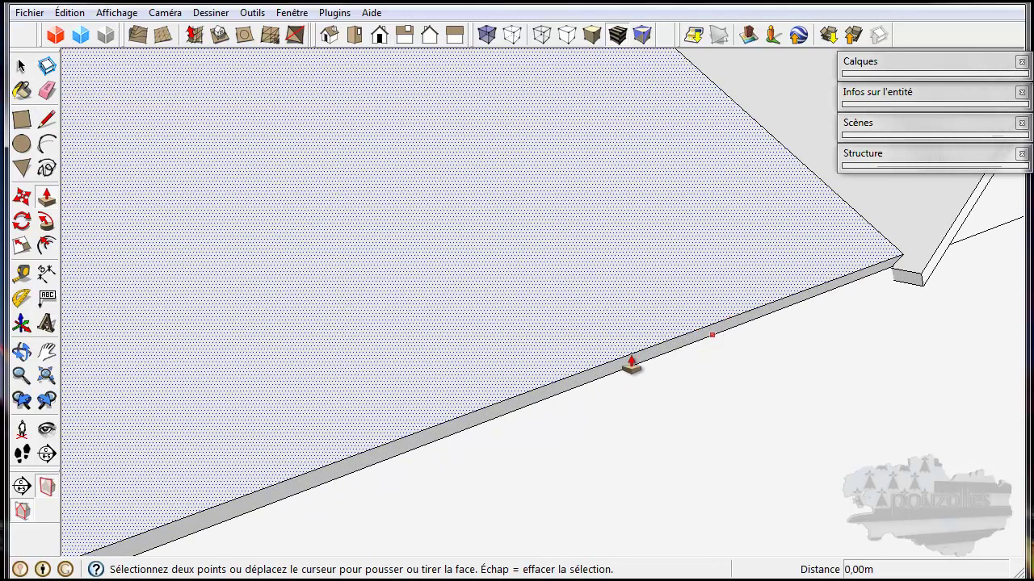
pyautogui.click(22, 67)
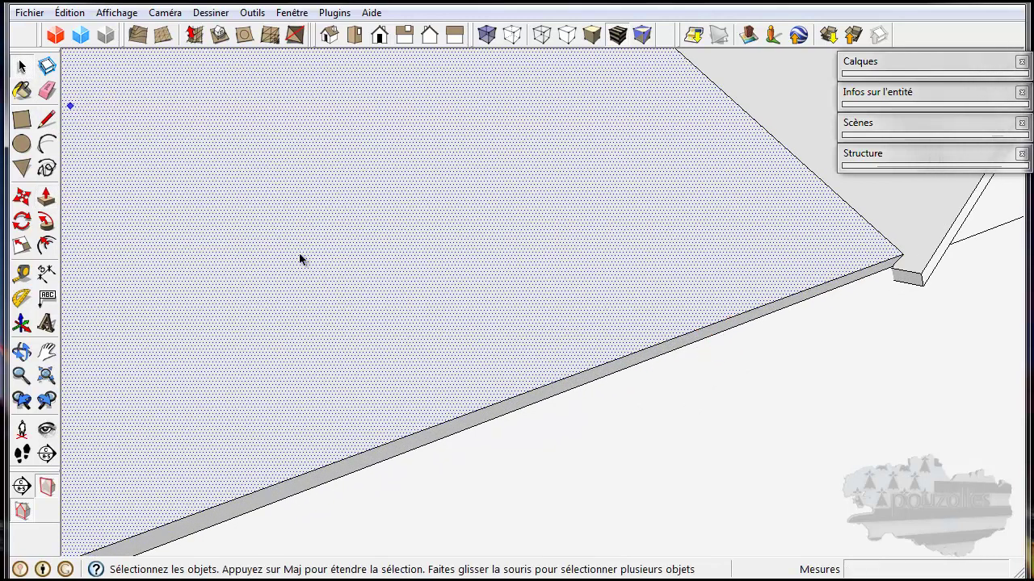
pyautogui.click(630, 365)
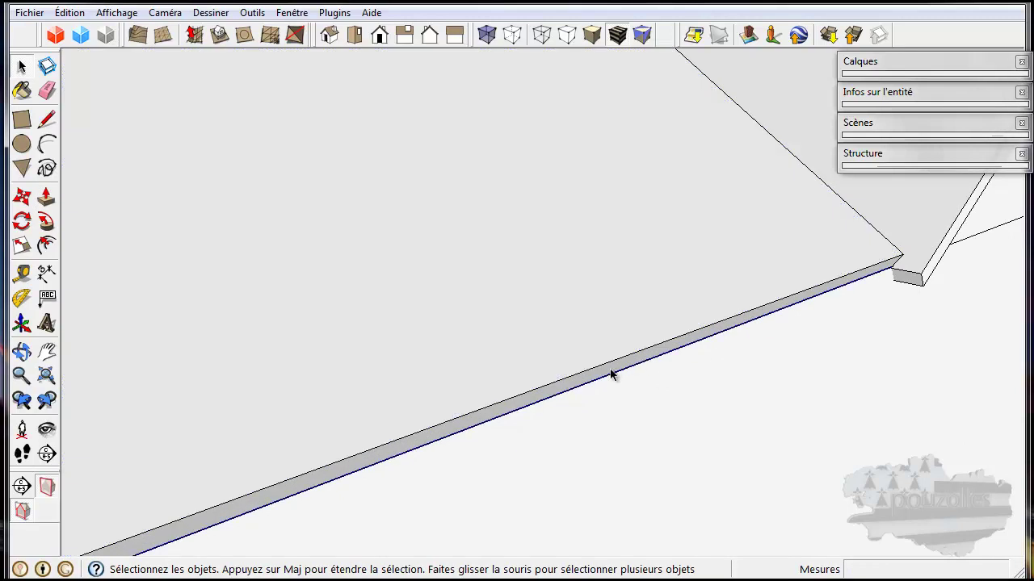
pyautogui.click(606, 373)
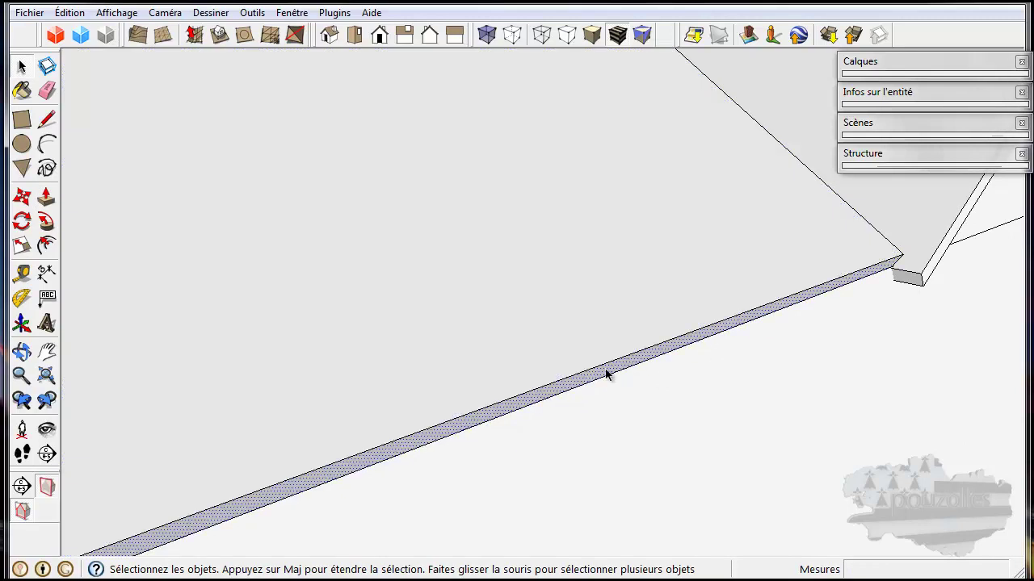
# Pull the slab's thin side face out about 0,09m to meet the neighbouring roof corner
pyautogui.click(50, 194)
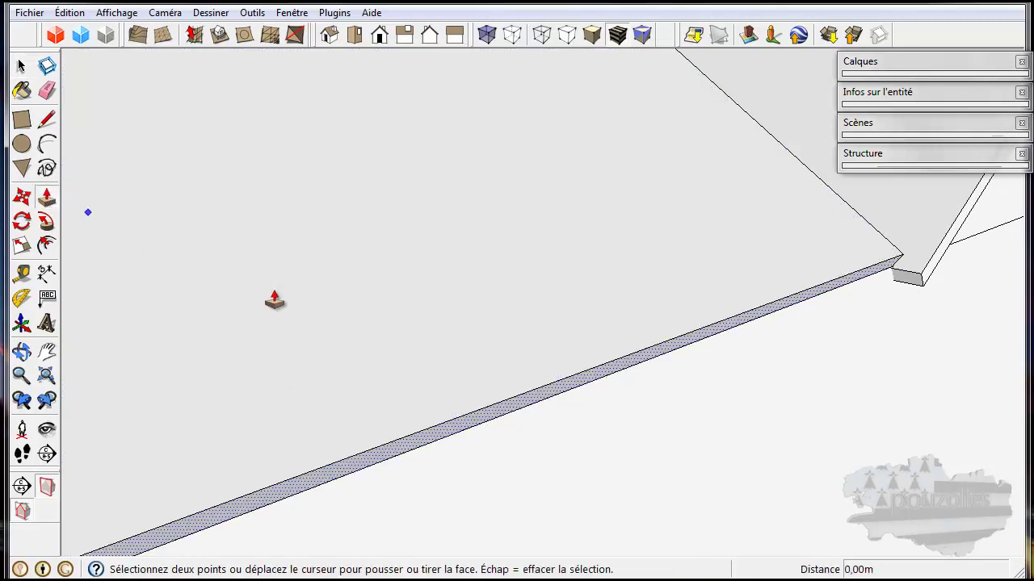
pyautogui.click(846, 284)
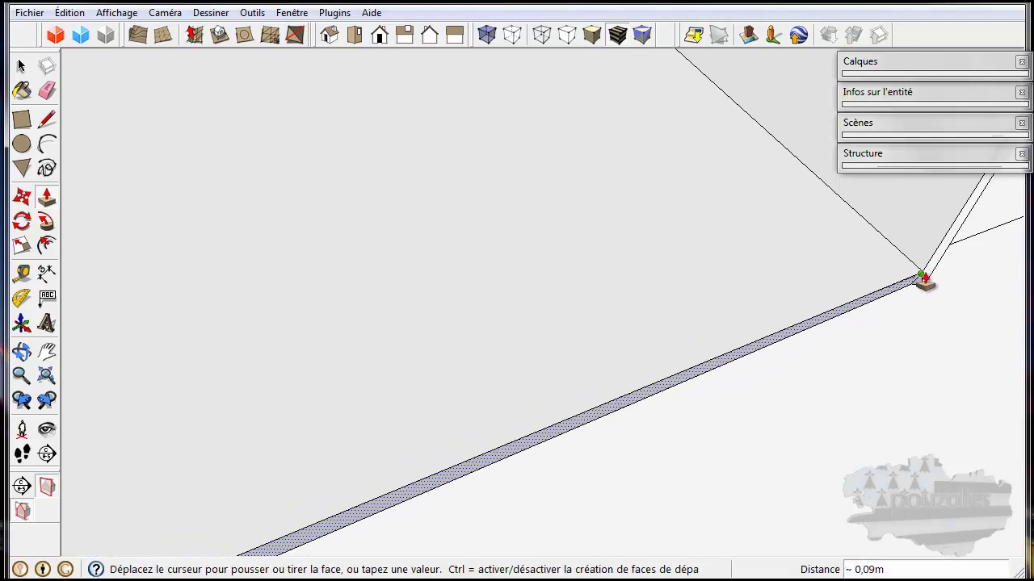
pyautogui.click(923, 278)
pyautogui.scroll(-2, 831, 383)
pyautogui.scroll(-2, 819, 390)
pyautogui.scroll(-2, 815, 391)
pyautogui.scroll(-3, 602, 429)
pyautogui.moveTo(489, 427)
pyautogui.mouseDown(button='middle')
pyautogui.moveTo(672, 382)
pyautogui.moveTo(731, 418)
pyautogui.moveTo(703, 396)
pyautogui.mouseUp(button='middle')
pyautogui.moveTo(703, 311); pyautogui.dragTo(377, 335, button='middle')
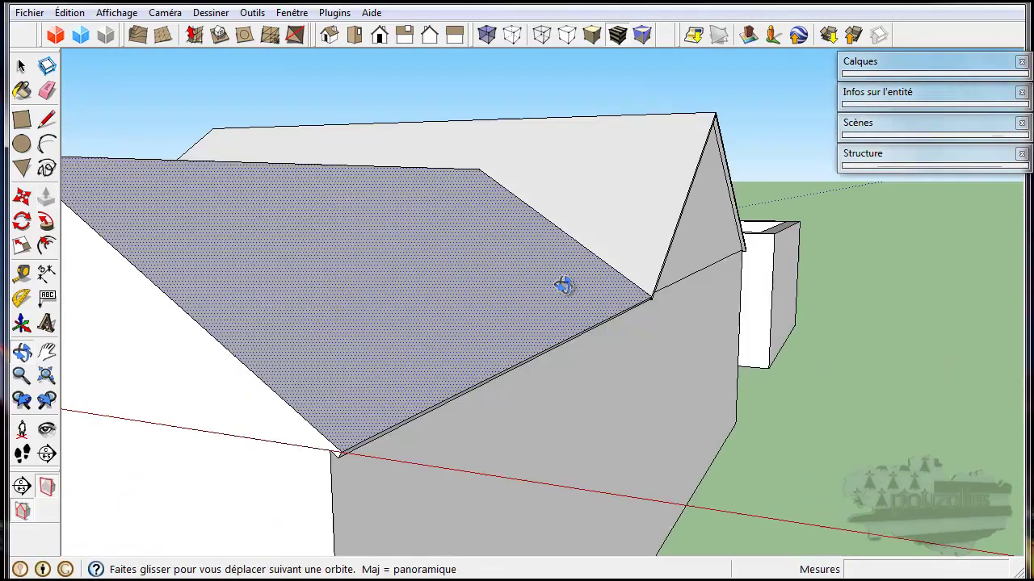
pyautogui.scroll(-3, 376, 335)
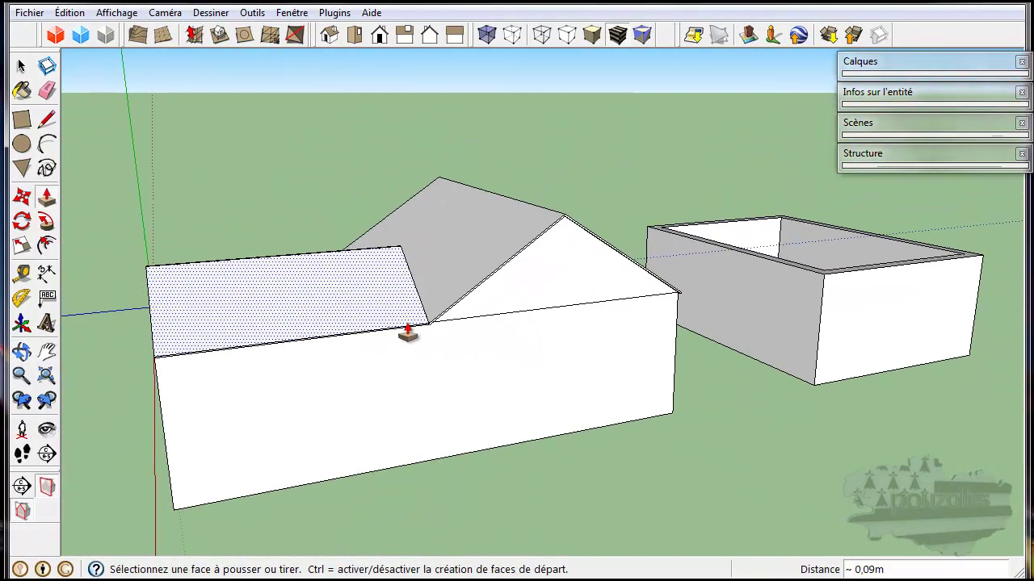
pyautogui.moveTo(403, 335); pyautogui.dragTo(416, 333, button='middle')
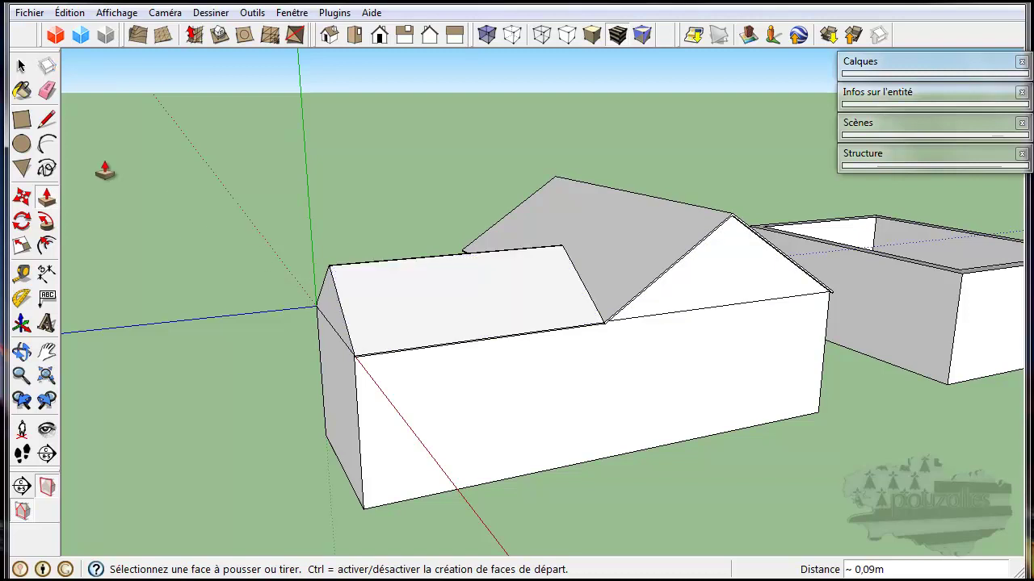
pyautogui.click(47, 119)
# Draw short edges across the notch at the gable peak to close it into a face
pyautogui.moveTo(326, 289)
pyautogui.mouseDown(button='middle')
pyautogui.moveTo(508, 261)
pyautogui.moveTo(640, 224)
pyautogui.moveTo(610, 203)
pyautogui.mouseUp(button='middle')
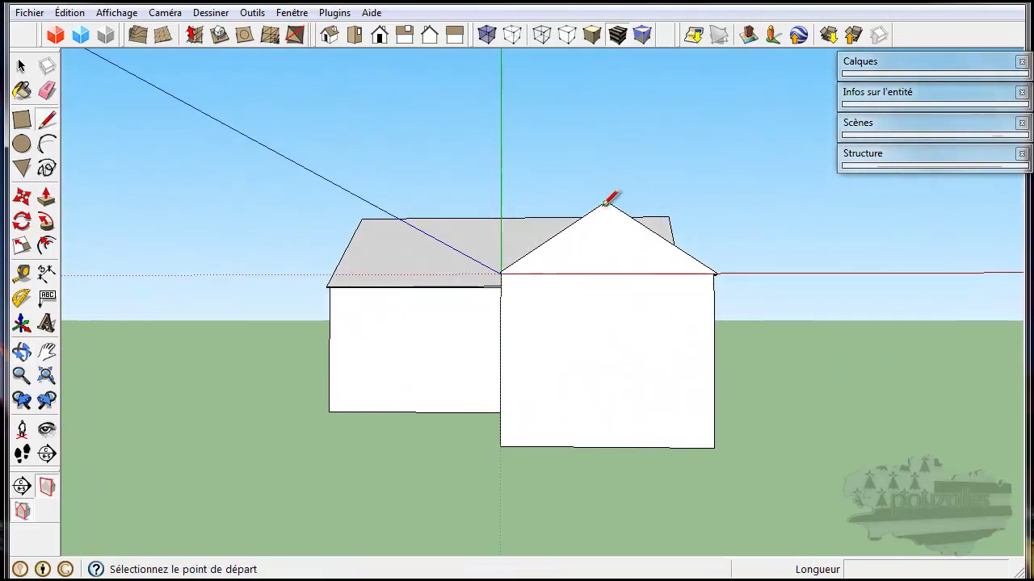
pyautogui.scroll(2, 614, 200)
pyautogui.scroll(1, 612, 199)
pyautogui.scroll(1, 614, 199)
pyautogui.scroll(1, 606, 192)
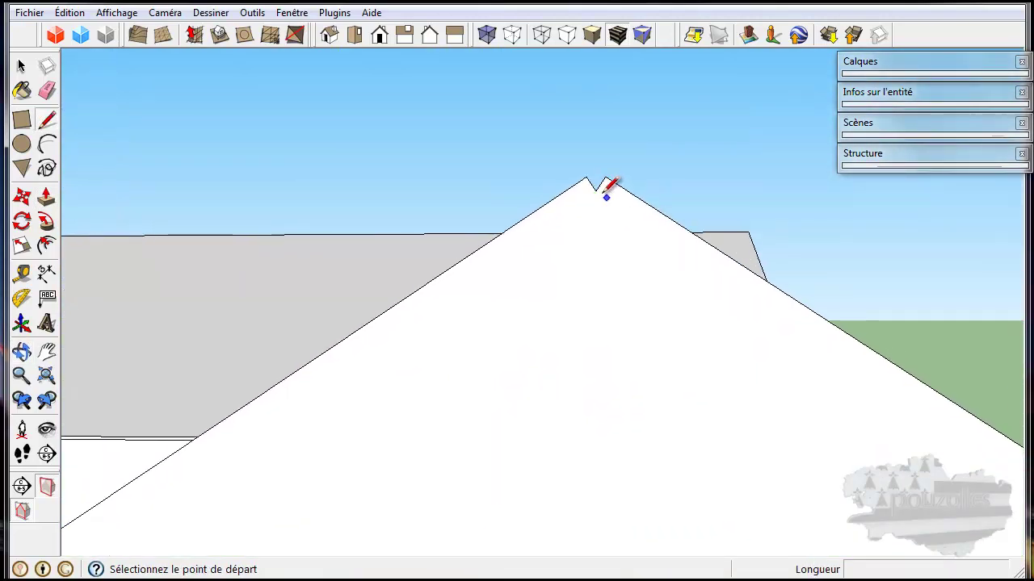
pyautogui.scroll(2, 602, 182)
pyautogui.click(580, 171)
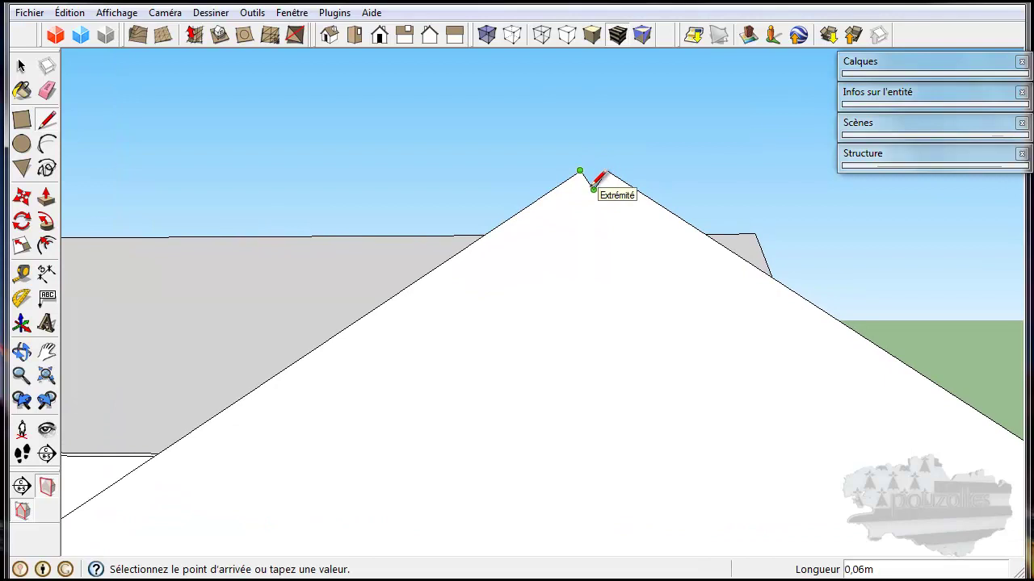
pyautogui.click(593, 160)
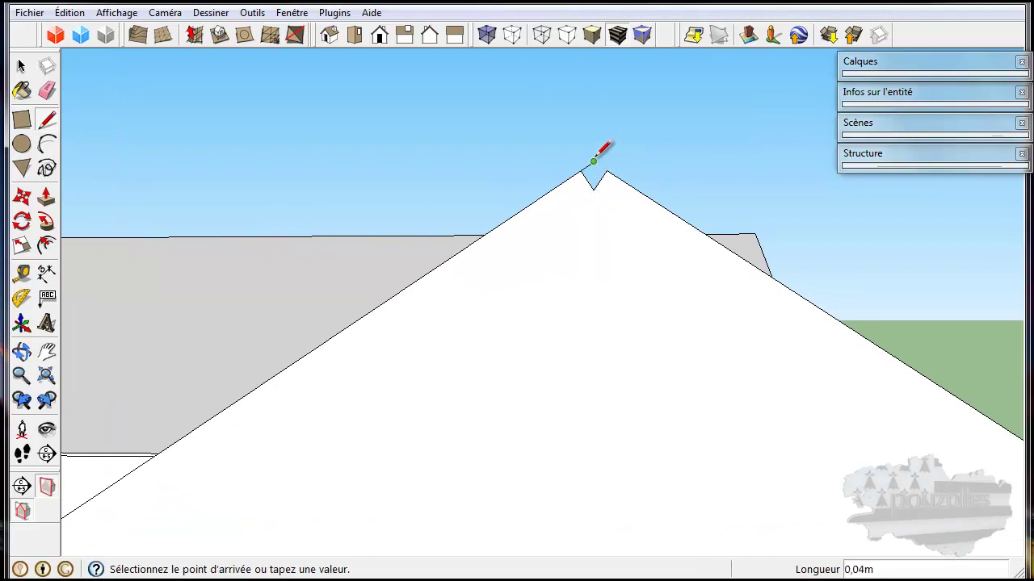
pyautogui.click(607, 170)
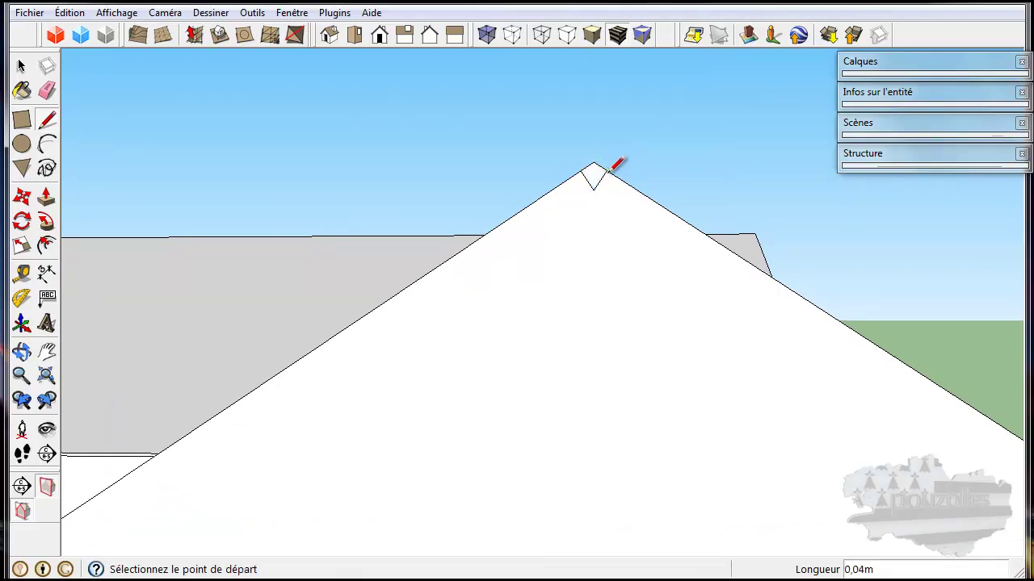
pyautogui.moveTo(636, 212)
pyautogui.mouseDown(button='middle')
pyautogui.moveTo(549, 293)
pyautogui.moveTo(461, 339)
pyautogui.mouseUp(button='middle')
pyautogui.scroll(-3, 461, 339)
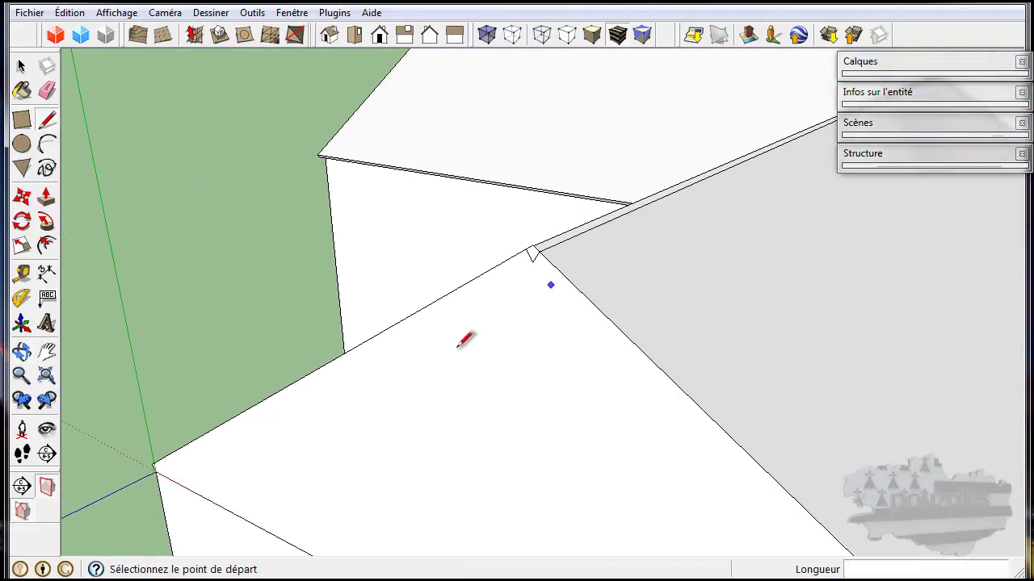
# Push/Pull the new notch face 8,86m along the ridge to the far roof corner
pyautogui.click(46, 198)
pyautogui.moveTo(549, 293)
pyautogui.mouseDown(button='middle')
pyautogui.moveTo(226, 293)
pyautogui.moveTo(426, 273)
pyautogui.moveTo(303, 279)
pyautogui.mouseUp(button='middle')
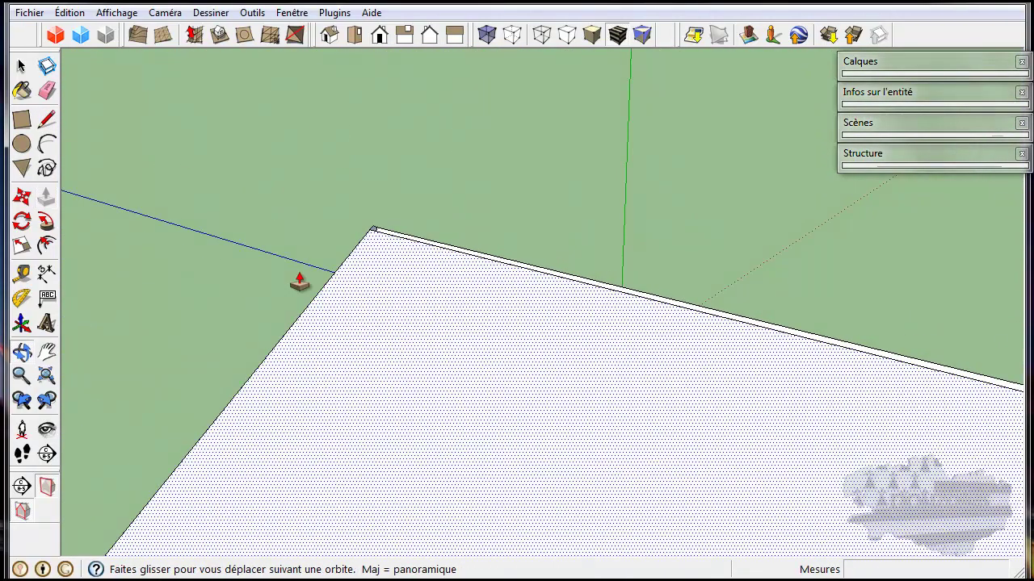
pyautogui.scroll(2, 372, 240)
pyautogui.click(375, 238)
pyautogui.scroll(-2, 376, 234)
pyautogui.scroll(-2, 375, 236)
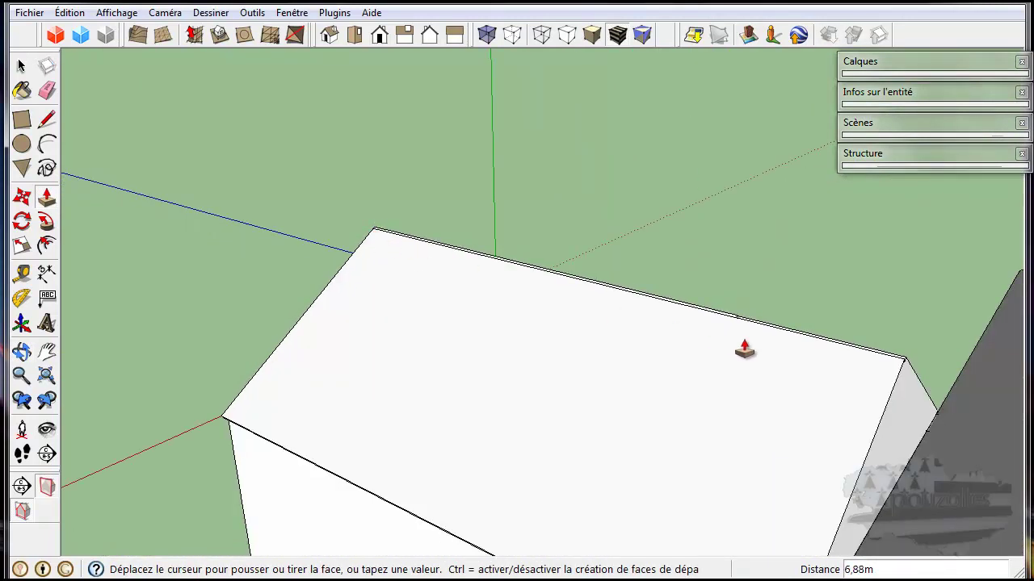
pyautogui.scroll(2, 898, 378)
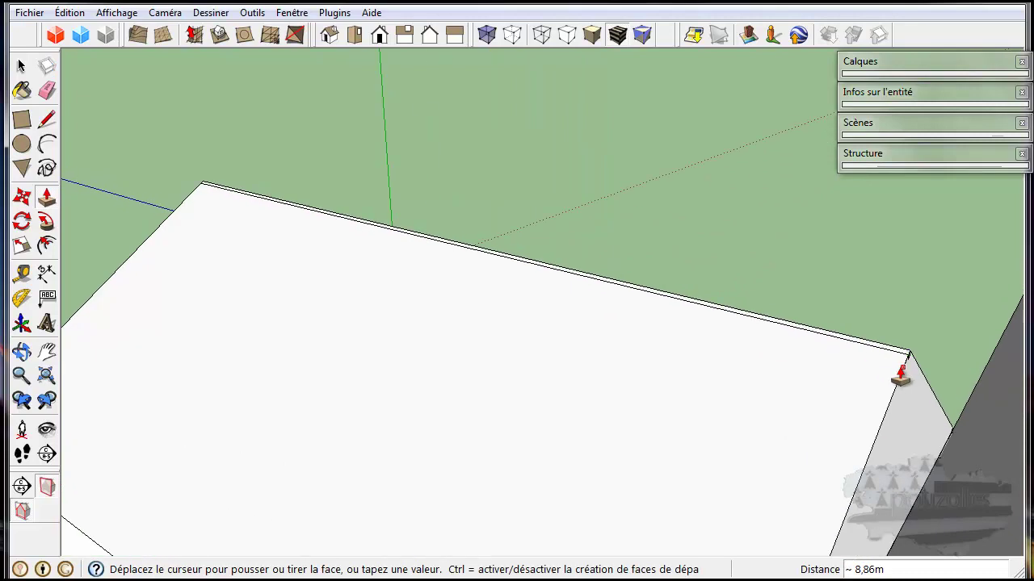
pyautogui.scroll(1, 900, 365)
pyautogui.click(908, 368)
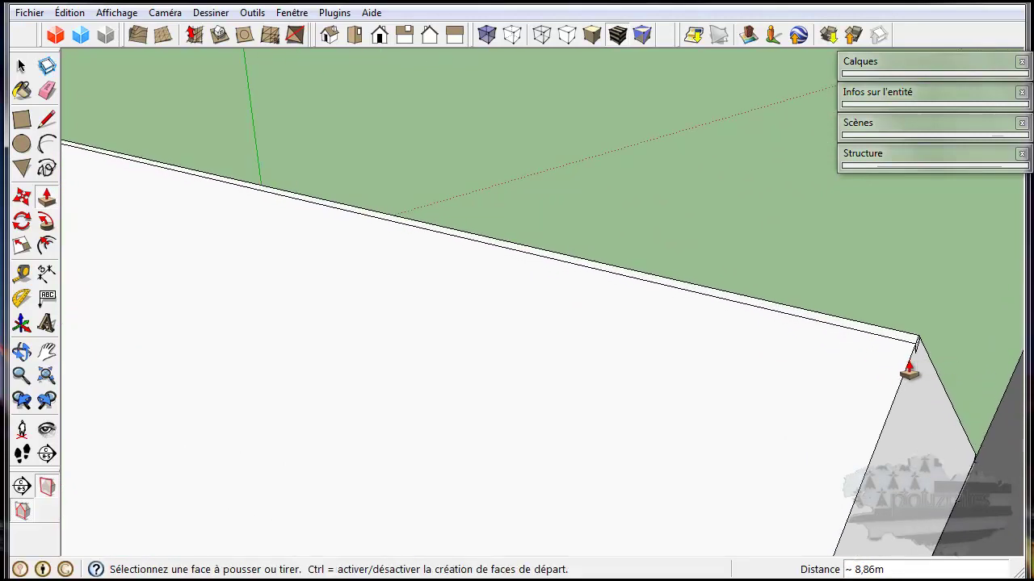
pyautogui.click(46, 90)
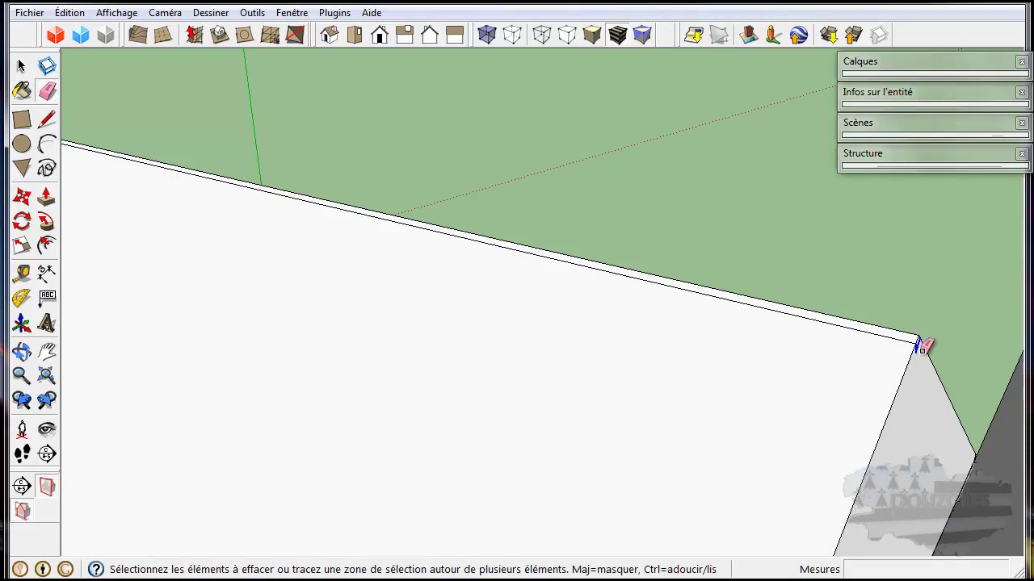
pyautogui.moveTo(861, 393); pyautogui.dragTo(883, 392, button='middle')
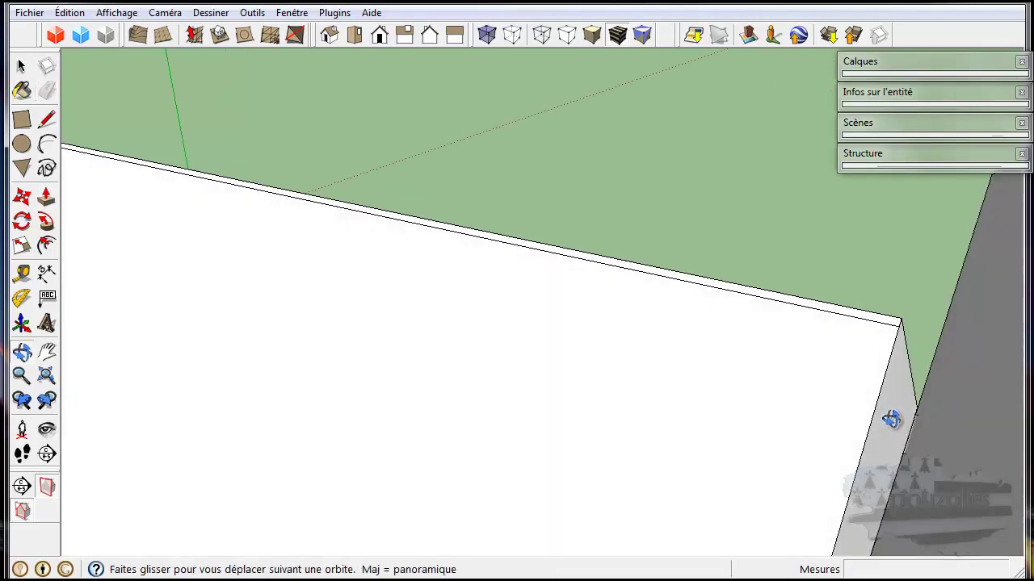
# Erase the duplicate edge line on the grey roof face
pyautogui.moveTo(884, 321)
pyautogui.mouseDown(button='middle')
pyautogui.moveTo(812, 367)
pyautogui.moveTo(638, 399)
pyautogui.moveTo(679, 395)
pyautogui.moveTo(657, 364)
pyautogui.moveTo(542, 363)
pyautogui.moveTo(894, 323)
pyautogui.mouseUp(button='middle')
pyautogui.click(759, 402)
pyautogui.moveTo(508, 271)
pyautogui.mouseDown(button='middle')
pyautogui.moveTo(819, 274)
pyautogui.moveTo(932, 237)
pyautogui.moveTo(872, 266)
pyautogui.moveTo(690, 303)
pyautogui.moveTo(632, 224)
pyautogui.moveTo(477, 272)
pyautogui.mouseUp(button='middle')
pyautogui.press('e')
pyautogui.scroll(-2, 467, 284)
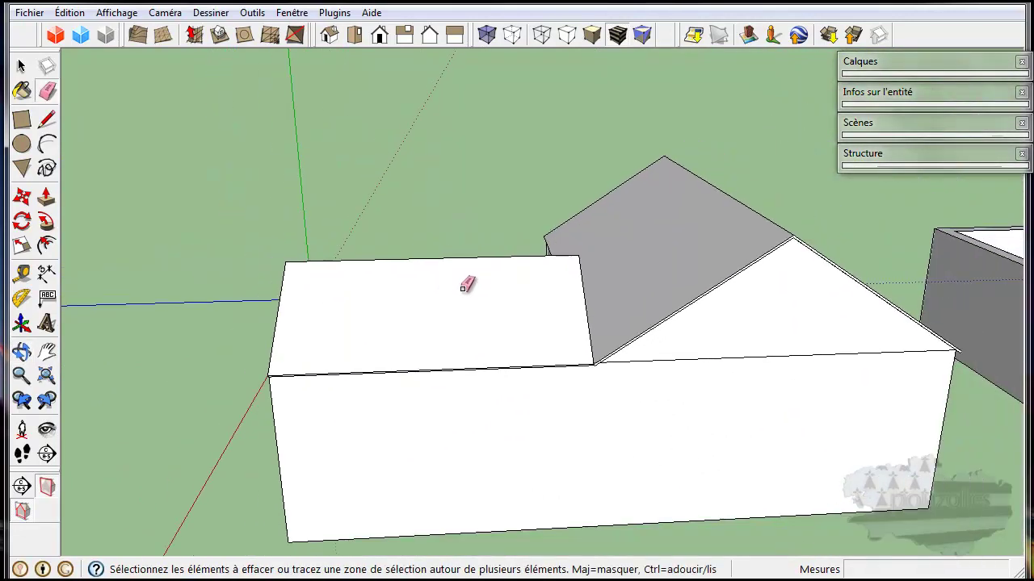
# Try raising the lower block's top edge with Move, then cancel to keep its top flat
pyautogui.click(23, 68)
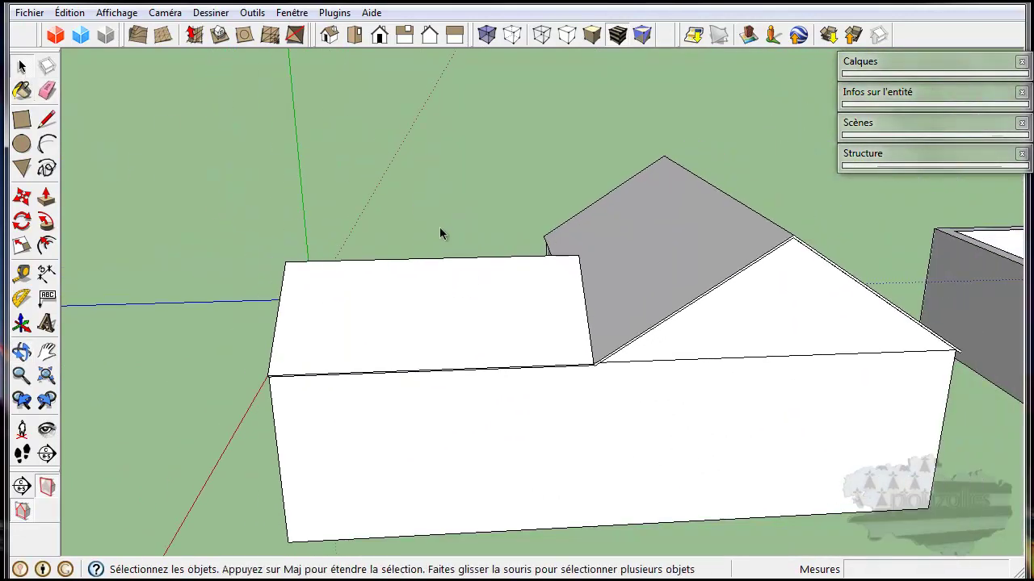
pyautogui.click(425, 260)
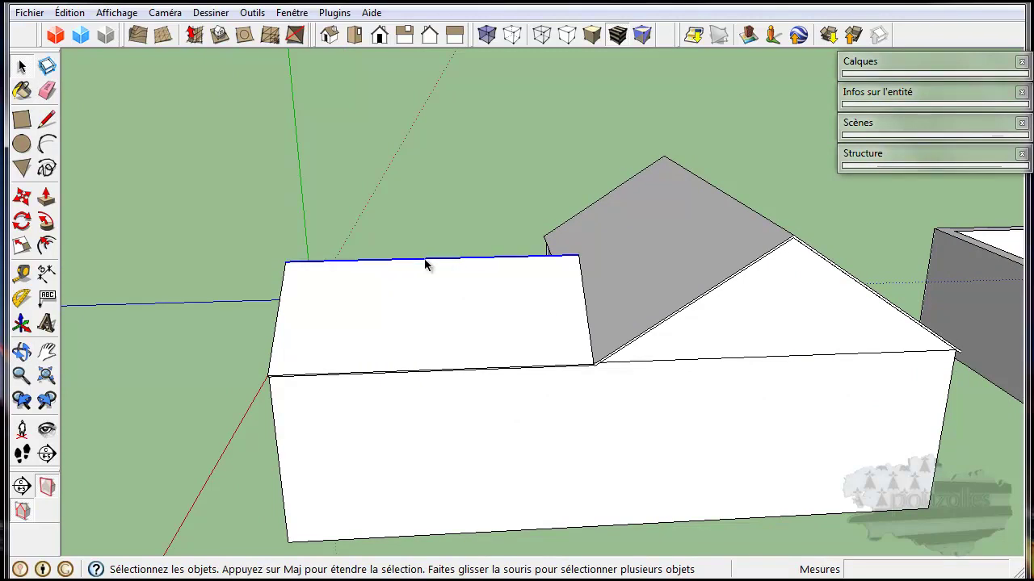
pyautogui.click(27, 203)
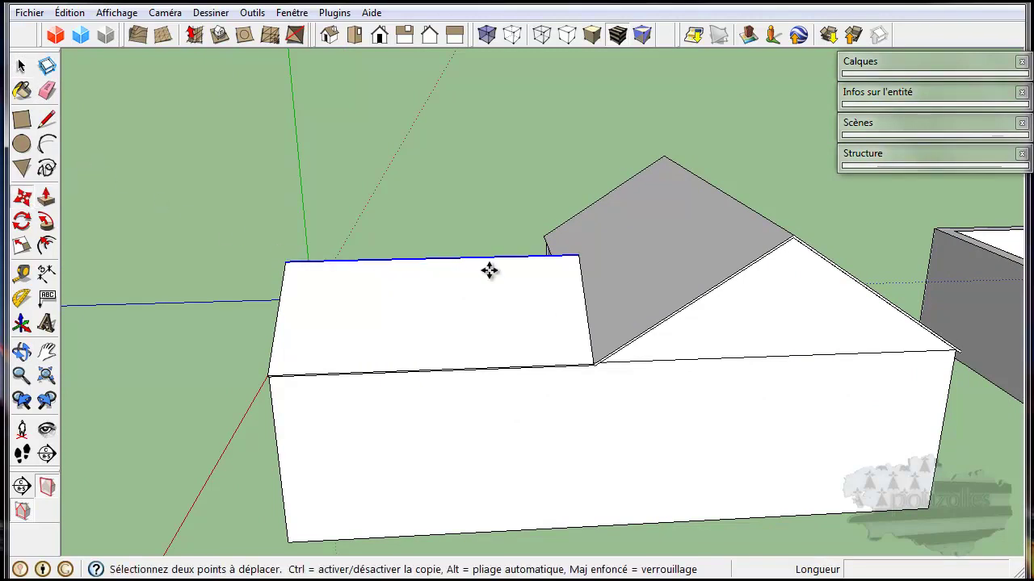
pyautogui.click(579, 257)
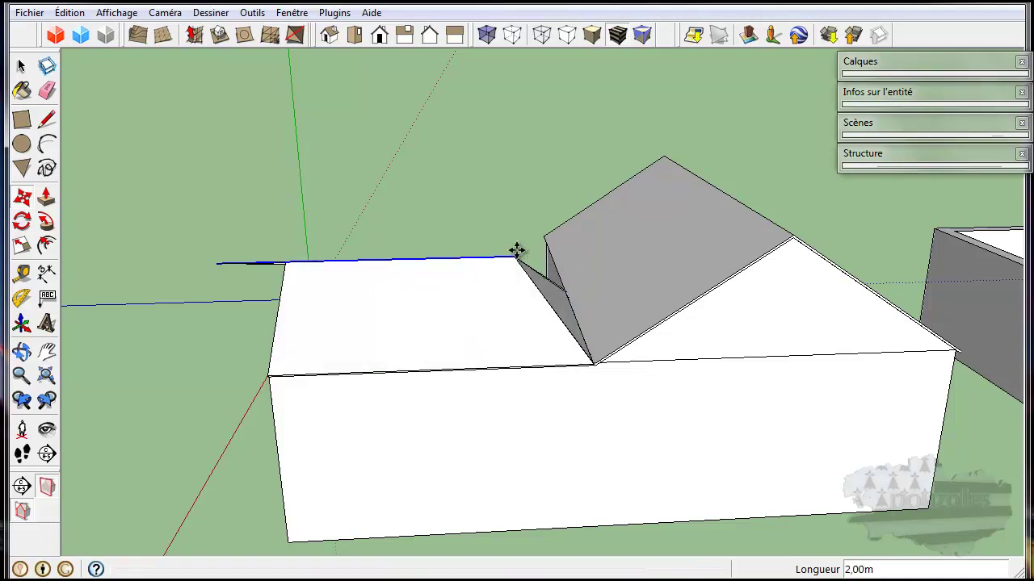
pyautogui.press('Escape')
pyautogui.moveTo(675, 335)
pyautogui.mouseDown(button='middle')
pyautogui.moveTo(540, 399)
pyautogui.moveTo(503, 473)
pyautogui.moveTo(546, 415)
pyautogui.moveTo(835, 325)
pyautogui.mouseUp(button='middle')
pyautogui.moveTo(404, 325)
pyautogui.mouseDown(button='middle')
pyautogui.moveTo(704, 317)
pyautogui.moveTo(717, 272)
pyautogui.mouseUp(button='middle')
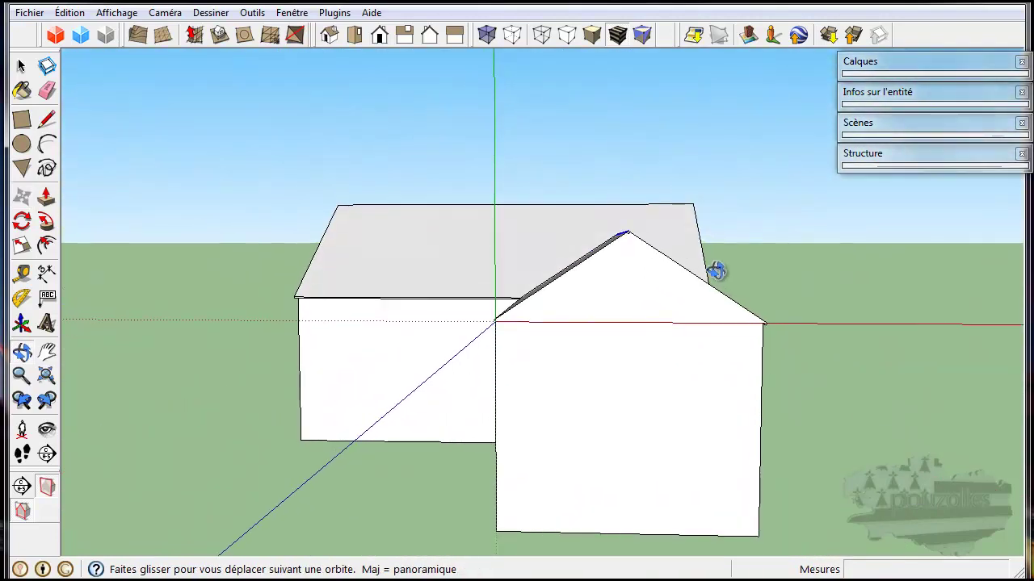
pyautogui.click(47, 91)
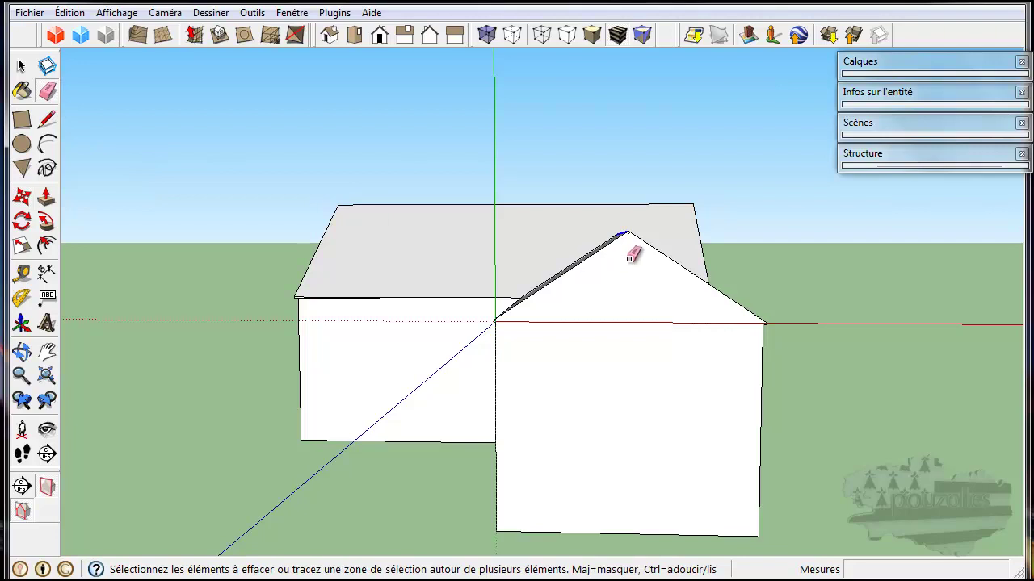
pyautogui.scroll(2, 629, 257)
pyautogui.scroll(2, 627, 228)
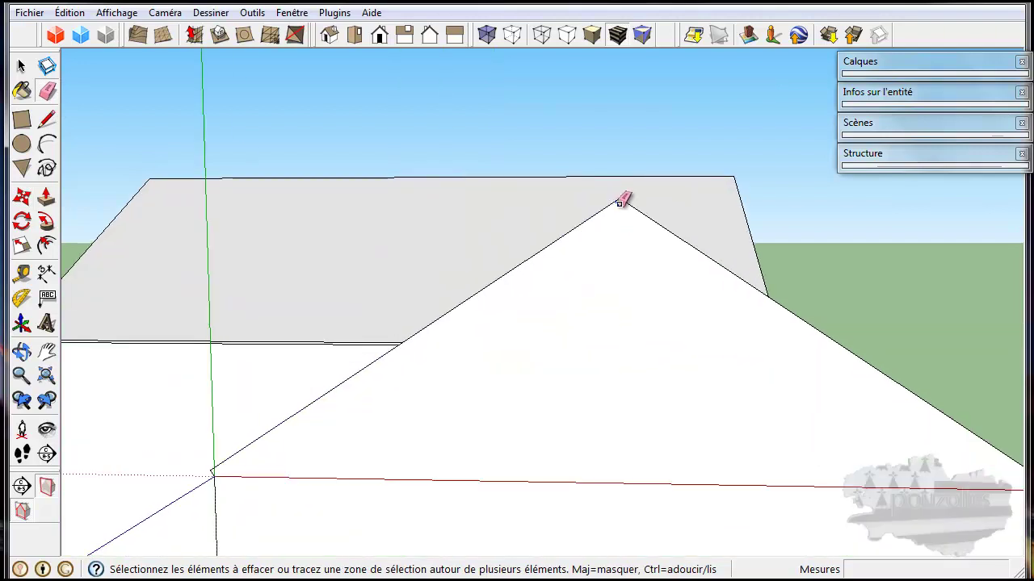
pyautogui.scroll(-3, 639, 218)
pyautogui.scroll(-2, 635, 226)
pyautogui.moveTo(655, 261)
pyautogui.mouseDown(button='middle')
pyautogui.moveTo(533, 364)
pyautogui.moveTo(392, 371)
pyautogui.moveTo(253, 358)
pyautogui.mouseUp(button='middle')
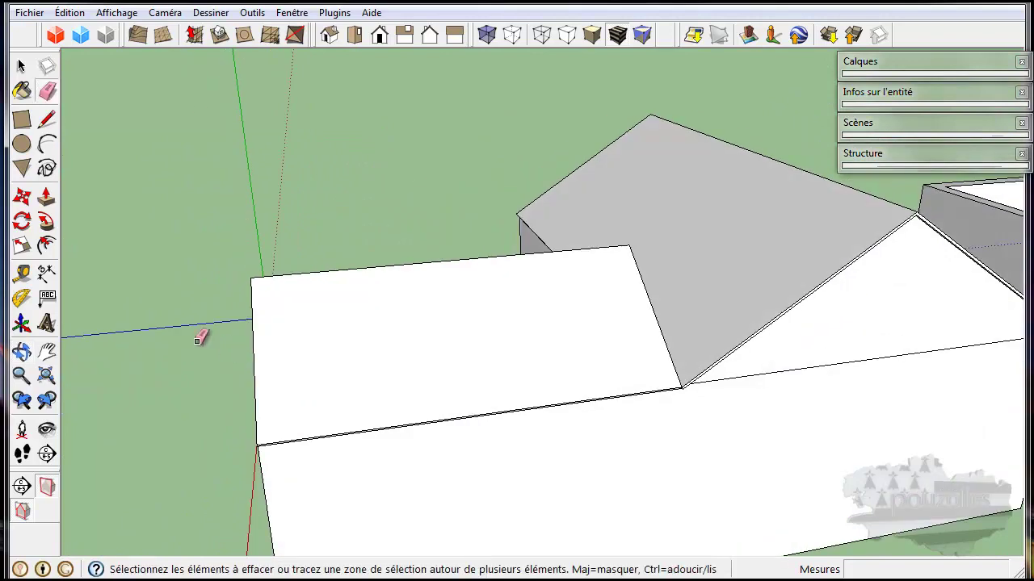
# Move the lower block's top edge upward so its top slopes to meet the neighbouring gable roof
pyautogui.click(21, 66)
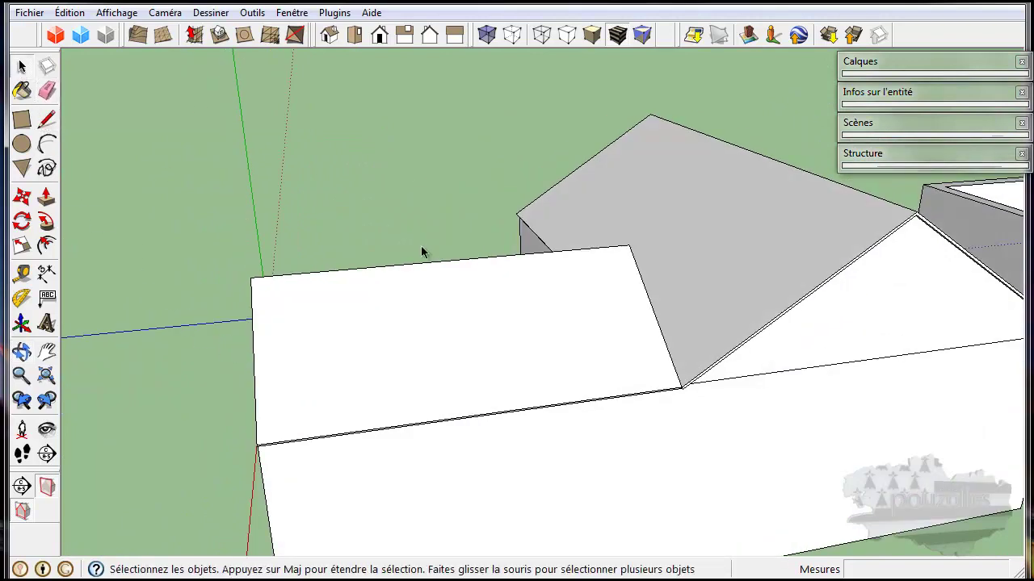
pyautogui.click(520, 256)
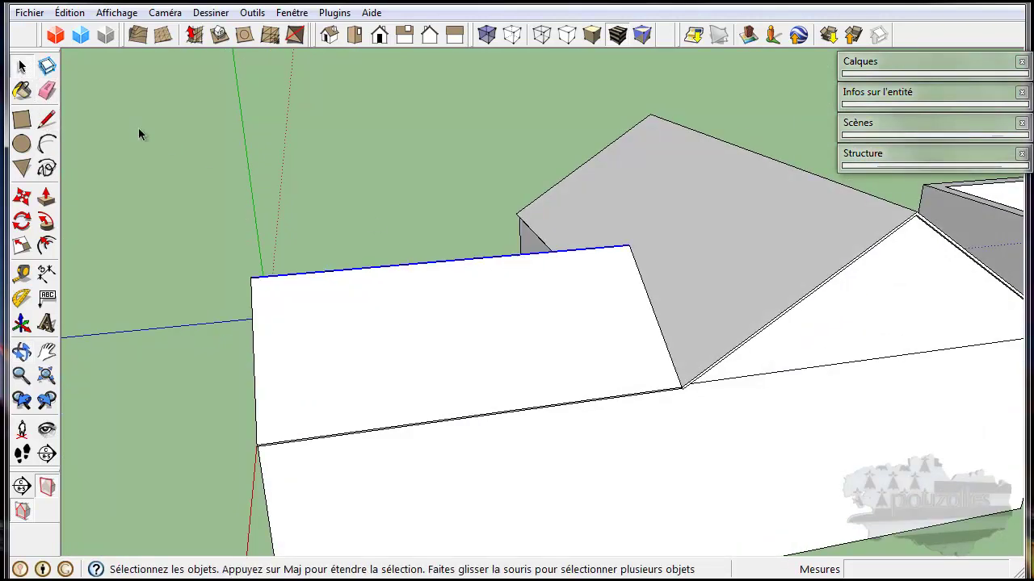
pyautogui.click(21, 196)
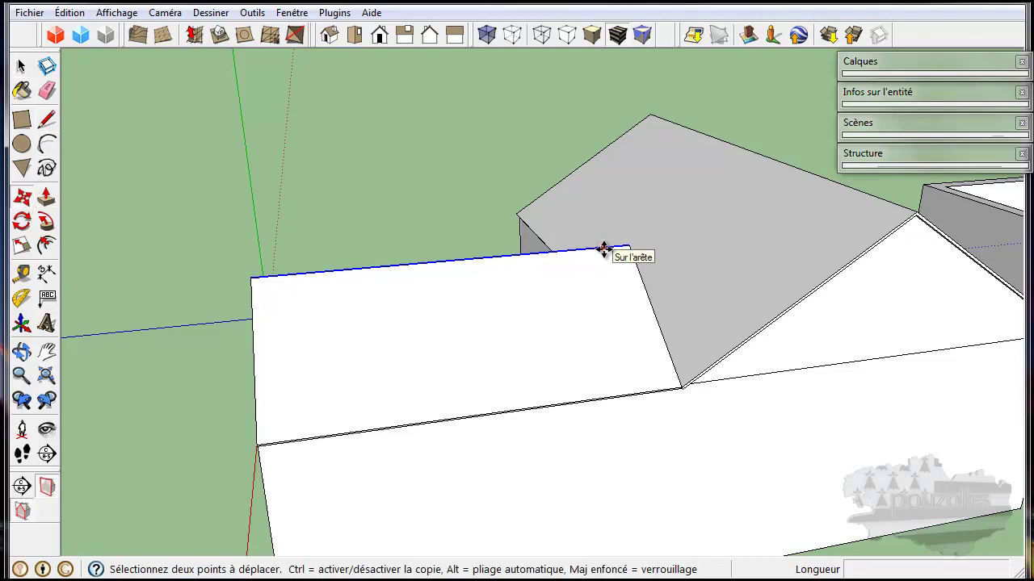
pyautogui.moveTo(604, 250)
pyautogui.mouseDown()
pyautogui.moveTo(725, 196)
pyautogui.moveTo(707, 187)
pyautogui.moveTo(602, 194)
pyautogui.mouseUp()
pyautogui.moveTo(682, 185)
pyautogui.mouseDown()
pyautogui.moveTo(815, 177)
pyautogui.moveTo(870, 195)
pyautogui.moveTo(821, 208)
pyautogui.mouseUp()
pyautogui.moveTo(740, 212); pyautogui.dragTo(618, 234)
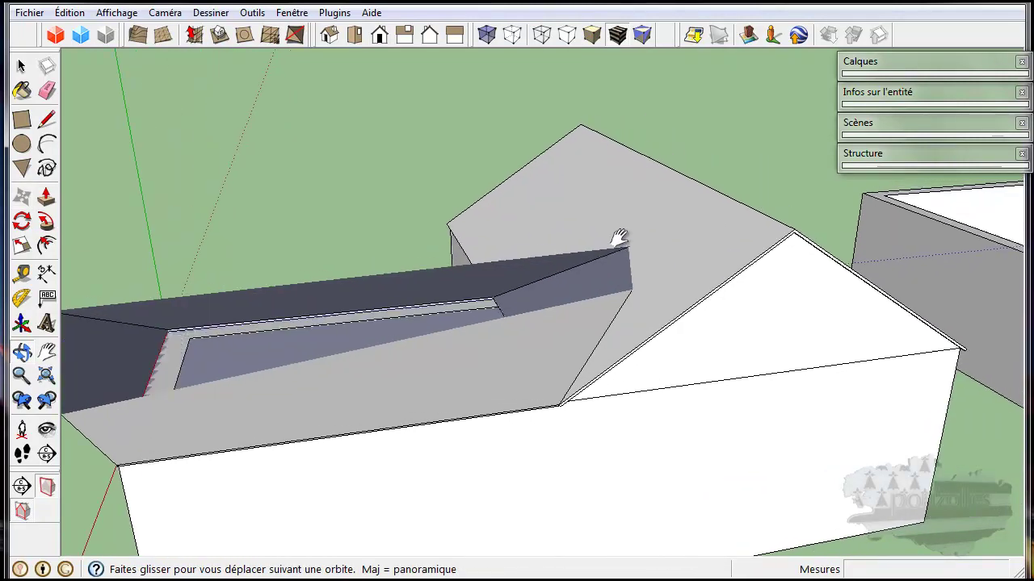
pyautogui.press('m')
pyautogui.click(618, 233)
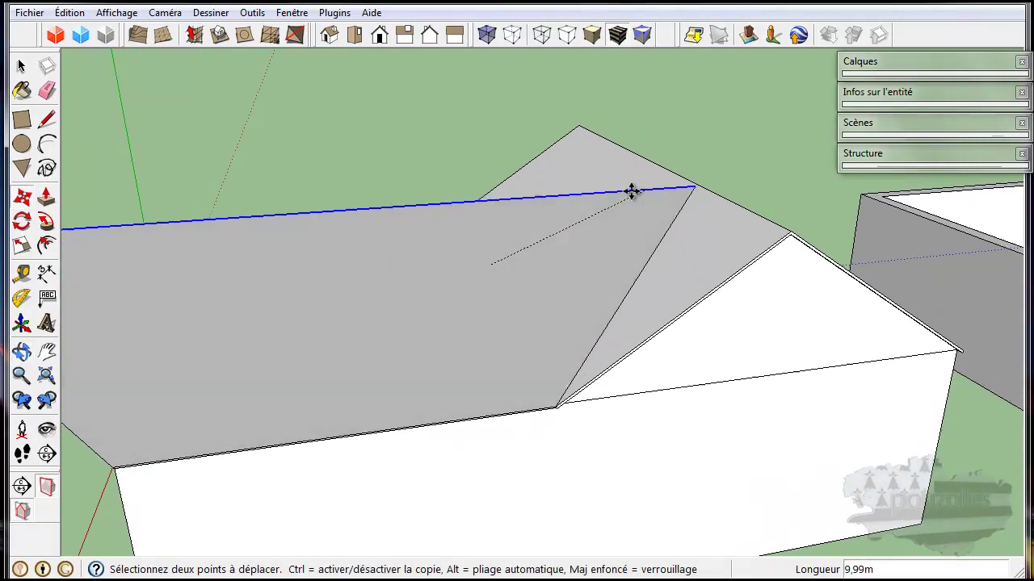
pyautogui.moveTo(566, 235)
pyautogui.mouseDown(button='middle')
pyautogui.moveTo(576, 237)
pyautogui.moveTo(477, 210)
pyautogui.moveTo(484, 202)
pyautogui.mouseUp(button='middle')
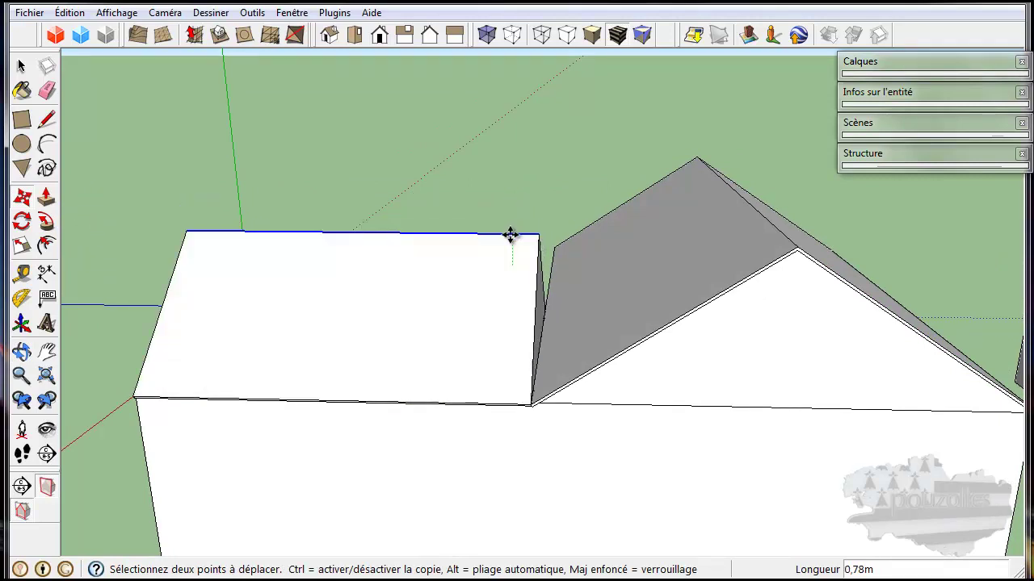
pyautogui.click(508, 234)
pyautogui.moveTo(459, 347)
pyautogui.mouseDown(button='middle')
pyautogui.moveTo(751, 283)
pyautogui.moveTo(731, 302)
pyautogui.moveTo(704, 303)
pyautogui.mouseUp(button='middle')
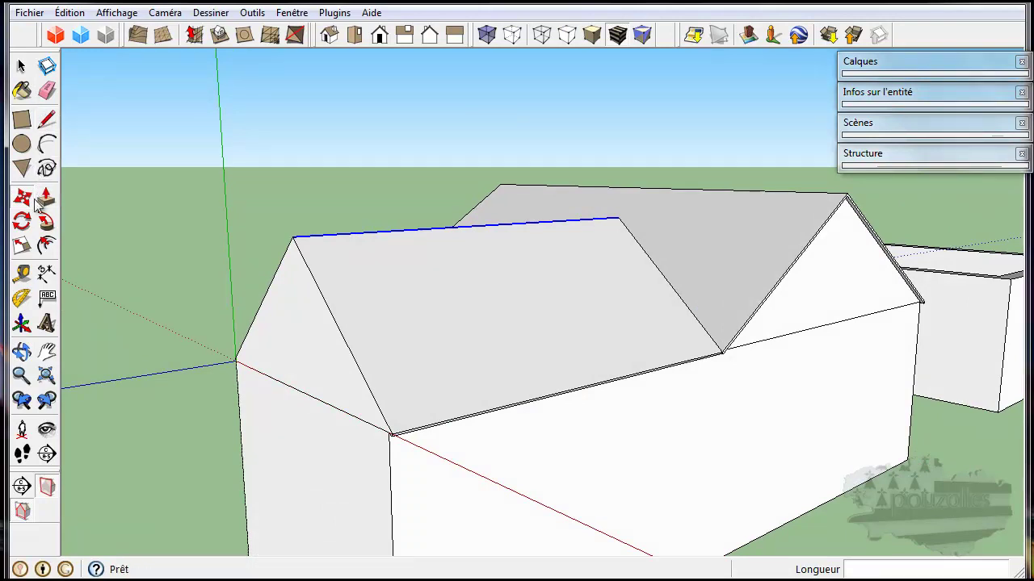
# Place a Tape Measure guide about 3,47m long dropping from the gable's ridge point
pyautogui.click(21, 272)
pyautogui.moveTo(808, 286); pyautogui.dragTo(696, 277, button='middle')
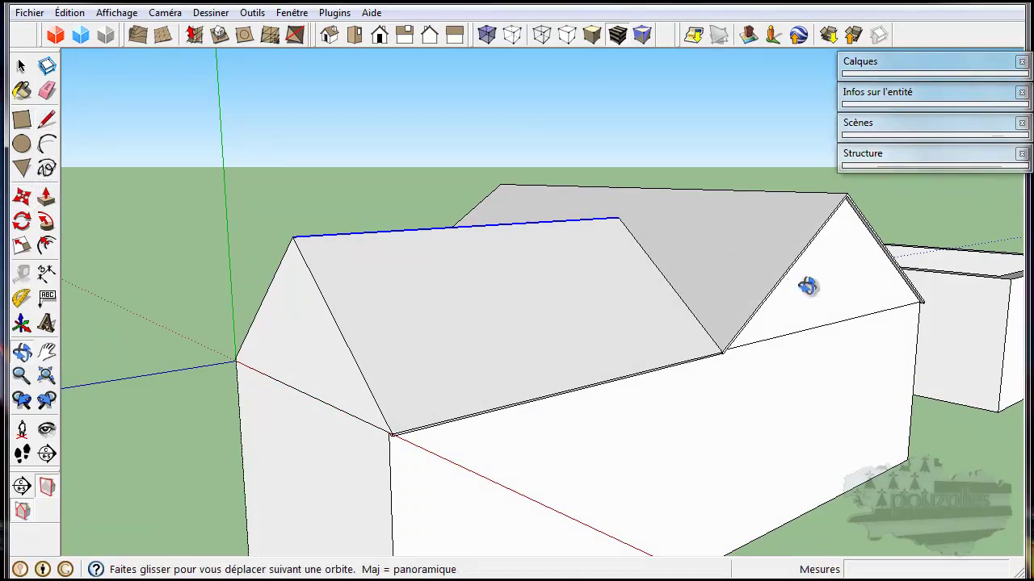
pyautogui.scroll(2, 832, 215)
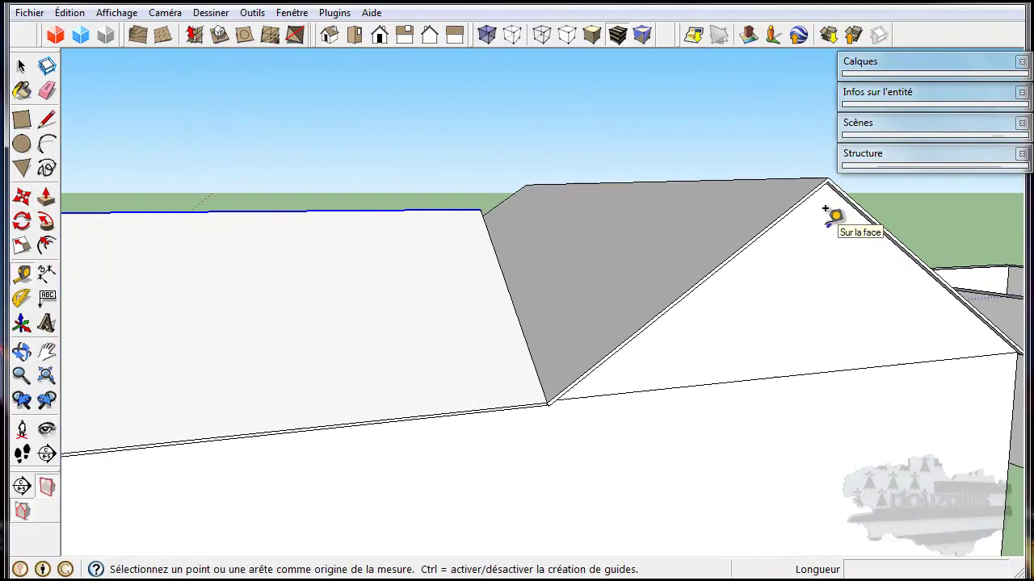
pyautogui.scroll(2, 823, 208)
pyautogui.scroll(1, 830, 214)
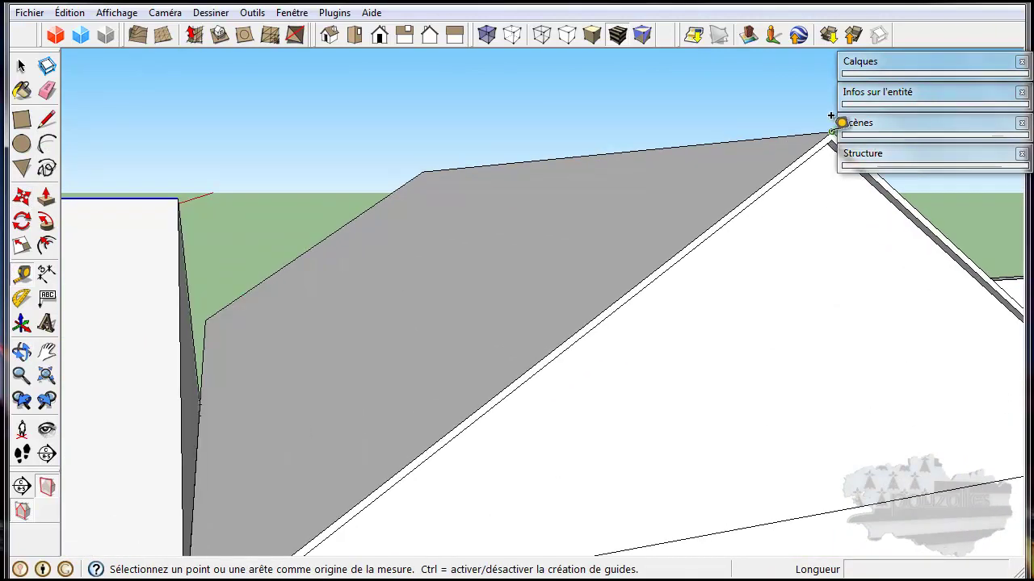
pyautogui.click(829, 129)
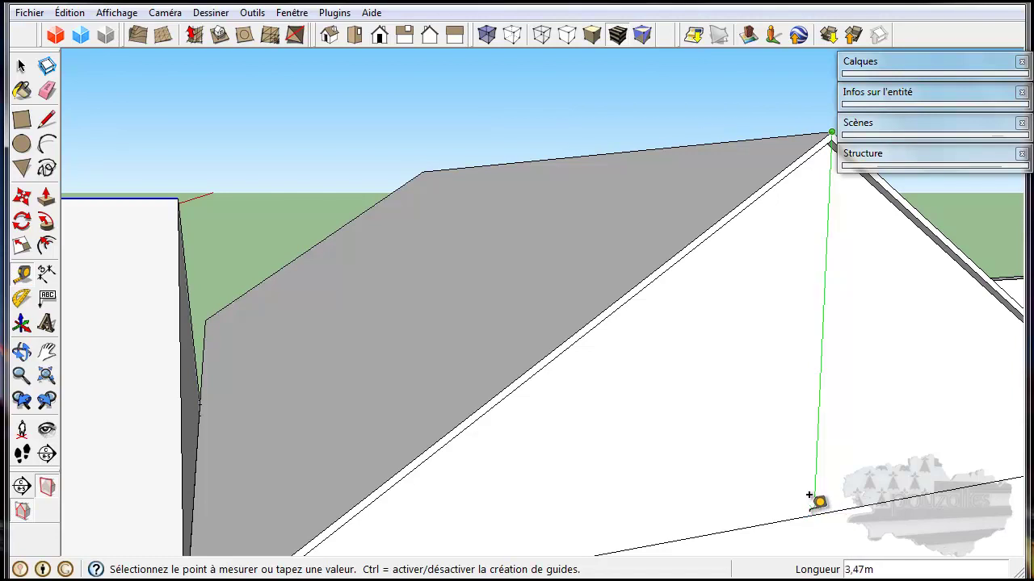
pyautogui.scroll(1, 807, 495)
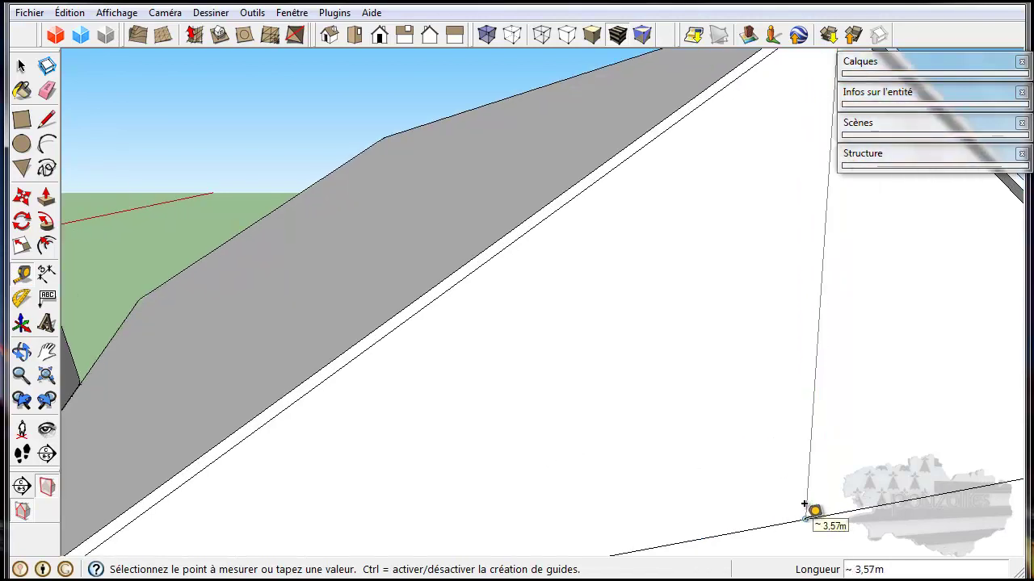
pyautogui.click(820, 475)
pyautogui.scroll(-2, 764, 467)
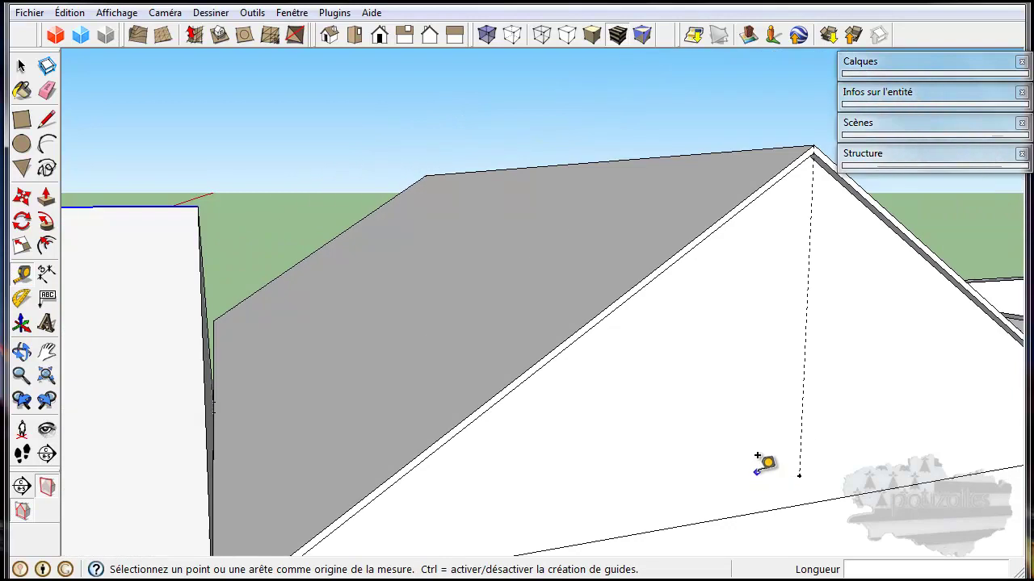
pyautogui.scroll(-1, 764, 462)
pyautogui.click(46, 120)
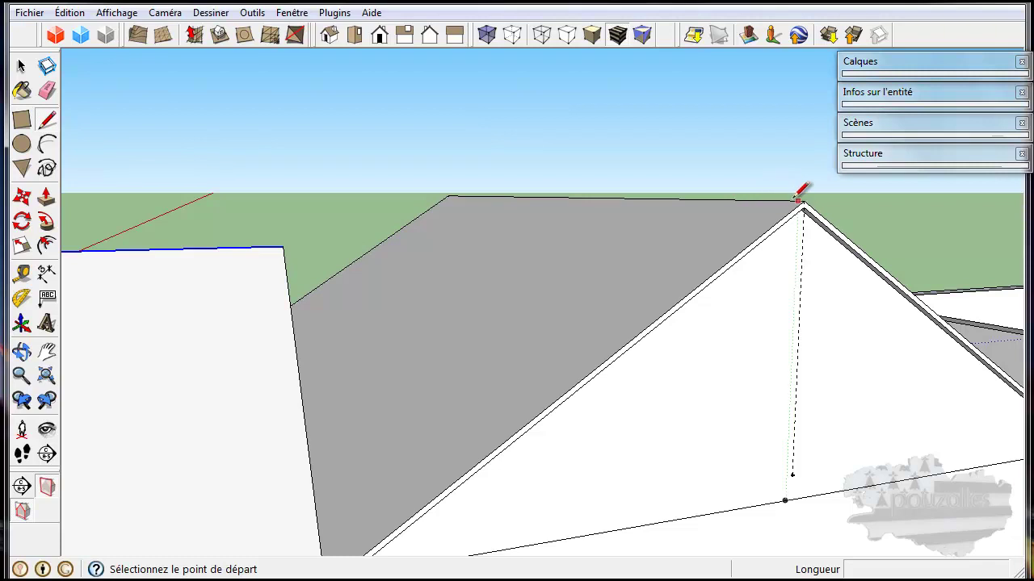
# Draw a line across the grey roof slope from the neighbouring roof, undoing a misplaced attempt
pyautogui.moveTo(670, 209)
pyautogui.mouseDown(button='middle')
pyautogui.moveTo(653, 282)
pyautogui.moveTo(254, 78)
pyautogui.mouseUp(button='middle')
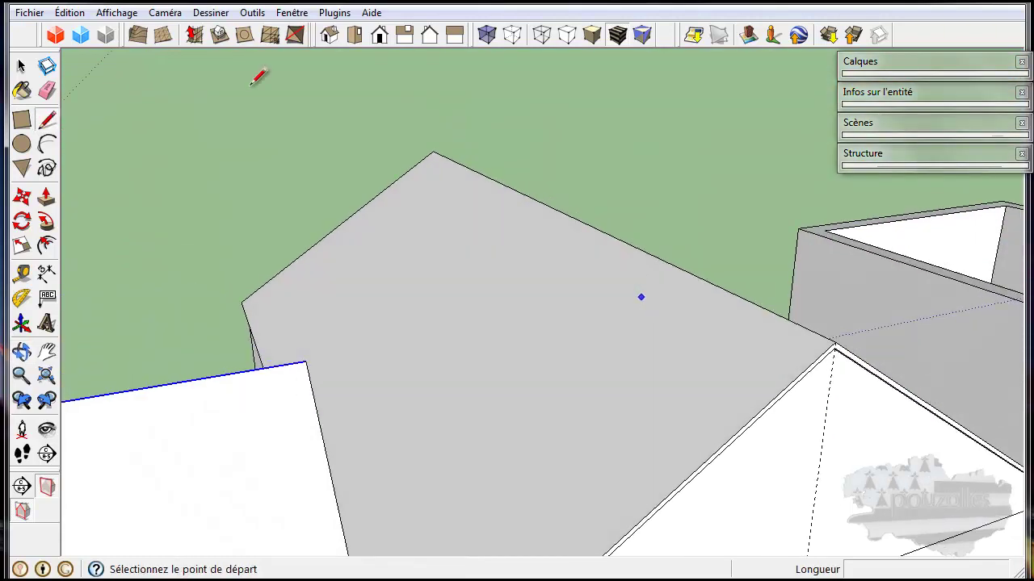
pyautogui.moveTo(441, 311)
pyautogui.mouseDown(button='middle')
pyautogui.moveTo(538, 330)
pyautogui.moveTo(695, 299)
pyautogui.moveTo(662, 298)
pyautogui.moveTo(498, 346)
pyautogui.moveTo(496, 337)
pyautogui.mouseUp(button='middle')
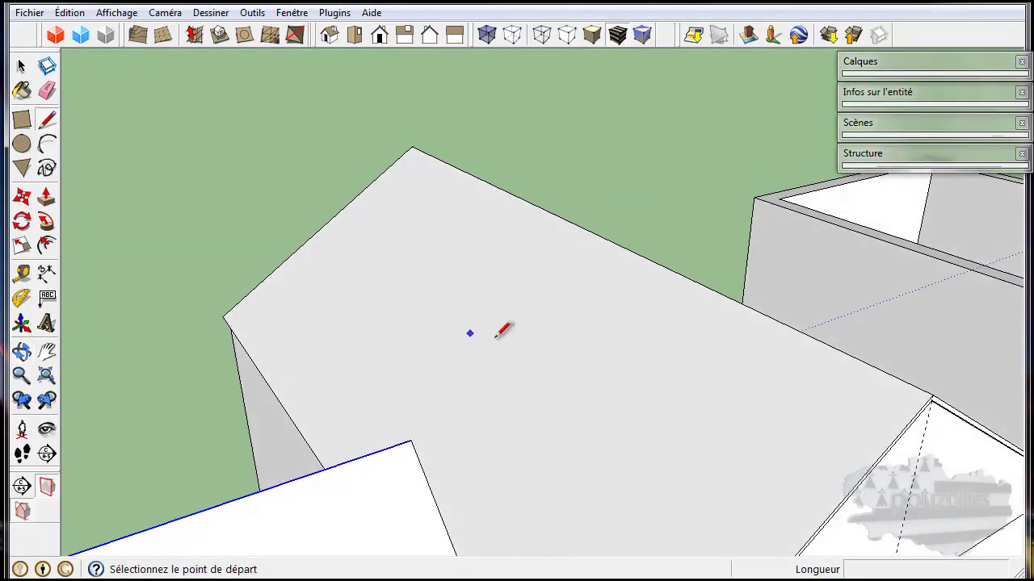
pyautogui.click(747, 305)
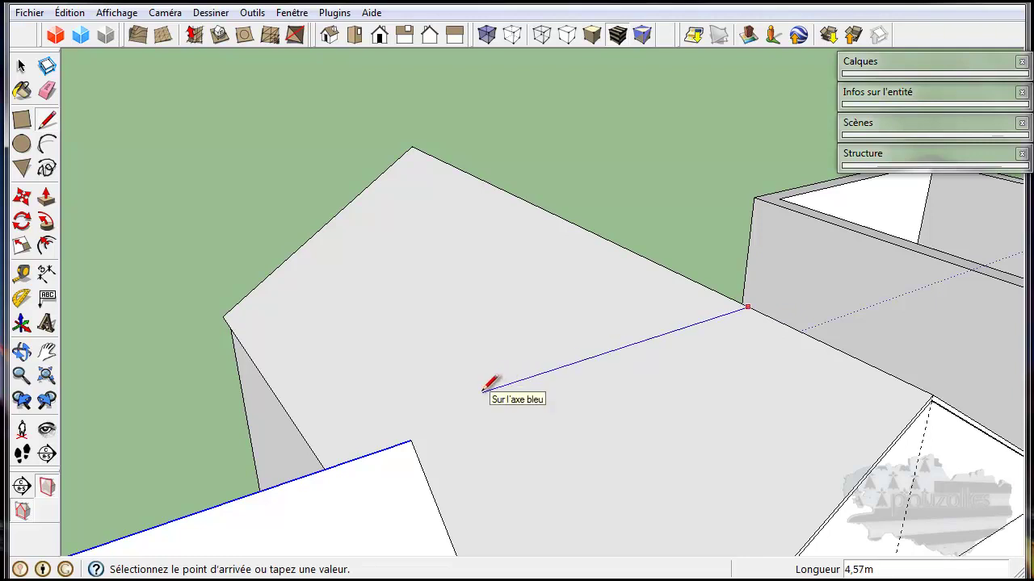
pyautogui.click(483, 391)
pyautogui.moveTo(526, 420)
pyautogui.mouseDown(button='middle')
pyautogui.moveTo(563, 418)
pyautogui.moveTo(554, 399)
pyautogui.mouseUp(button='middle')
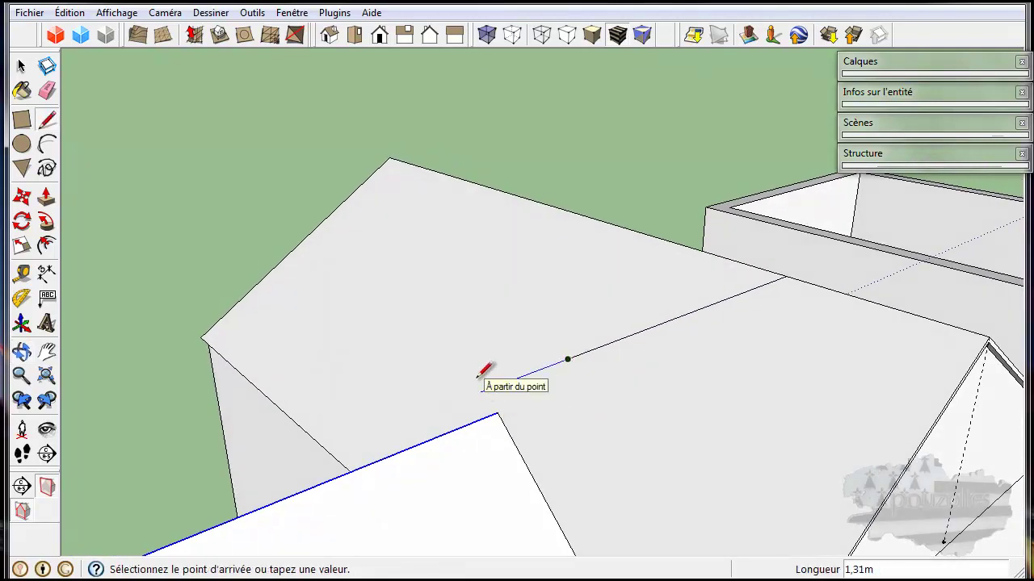
pyautogui.hotkey('ctrl', 'z')
pyautogui.click(498, 413)
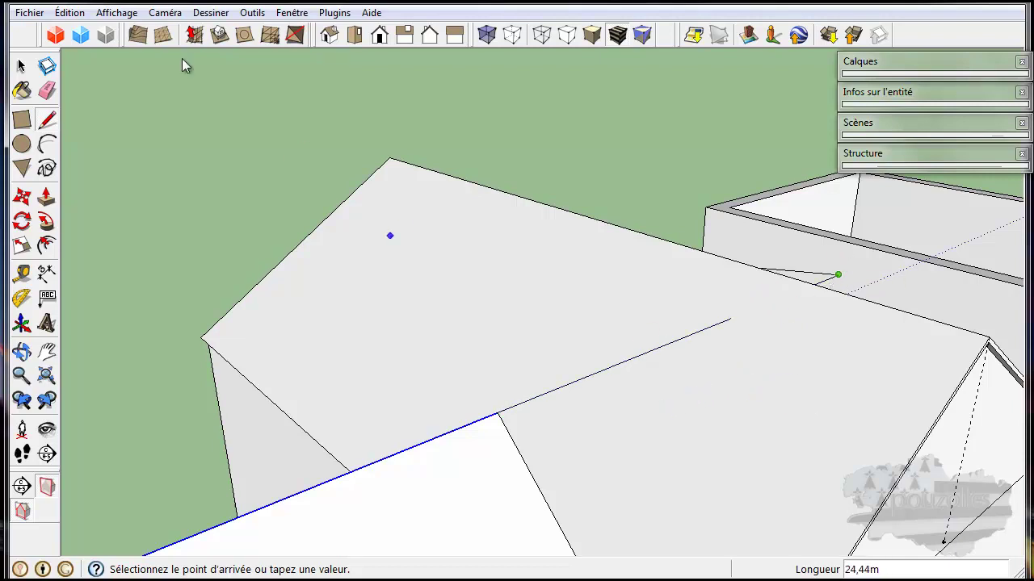
# Switch to the Eraser and remove a short stray line, toggling undo and redo on an edge
pyautogui.click(47, 90)
pyautogui.hotkey('ctrl', 'z')
pyautogui.hotkey('ctrl', 'y')
pyautogui.moveTo(390, 406)
pyautogui.mouseDown(button='middle')
pyautogui.moveTo(348, 397)
pyautogui.moveTo(233, 403)
pyautogui.mouseUp(button='middle')
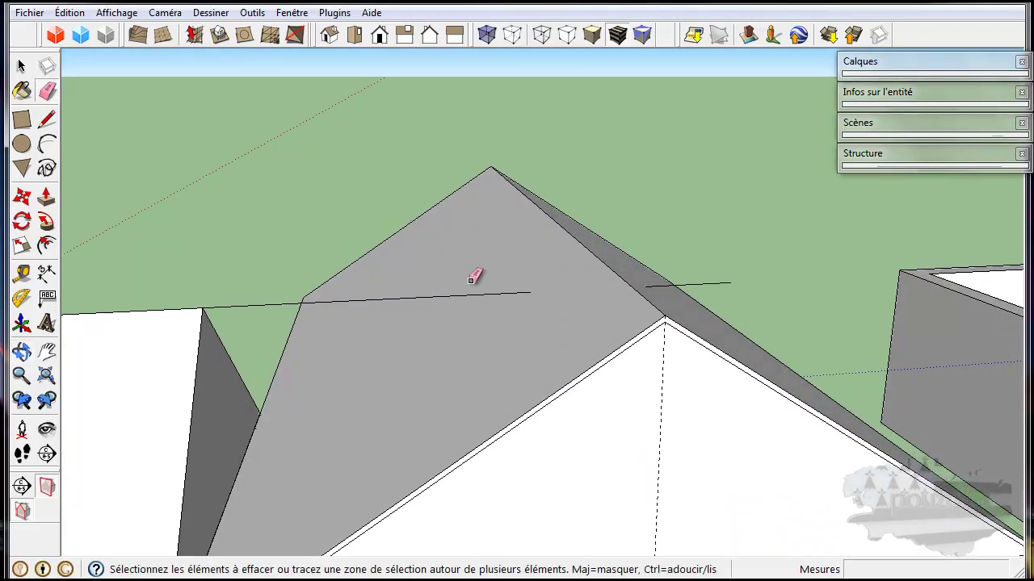
# From the roof-edge endpoint, draw a short upright edge joined to a roughly 7,8 m horizontal line
pyautogui.click(47, 120)
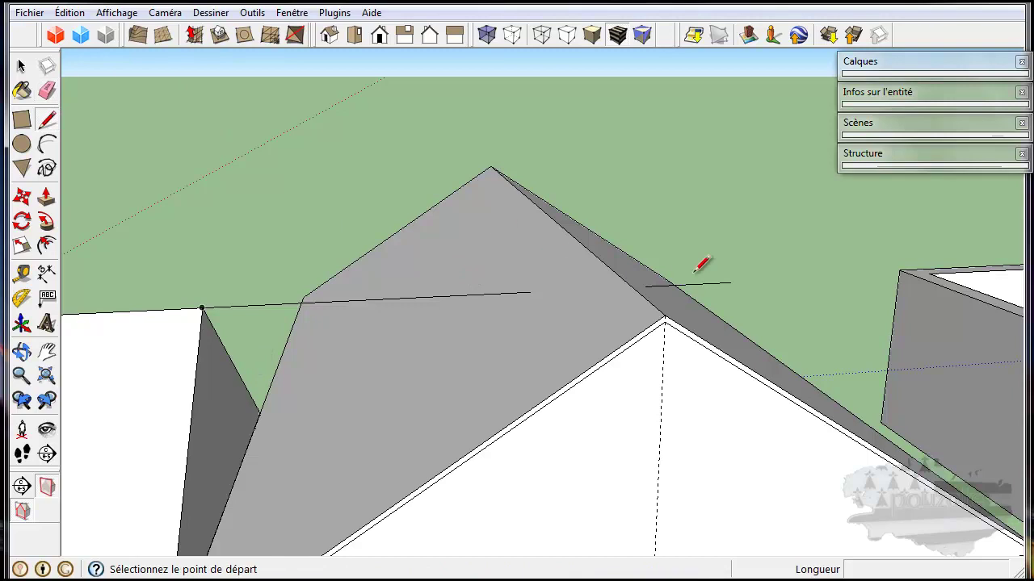
pyautogui.click(730, 282)
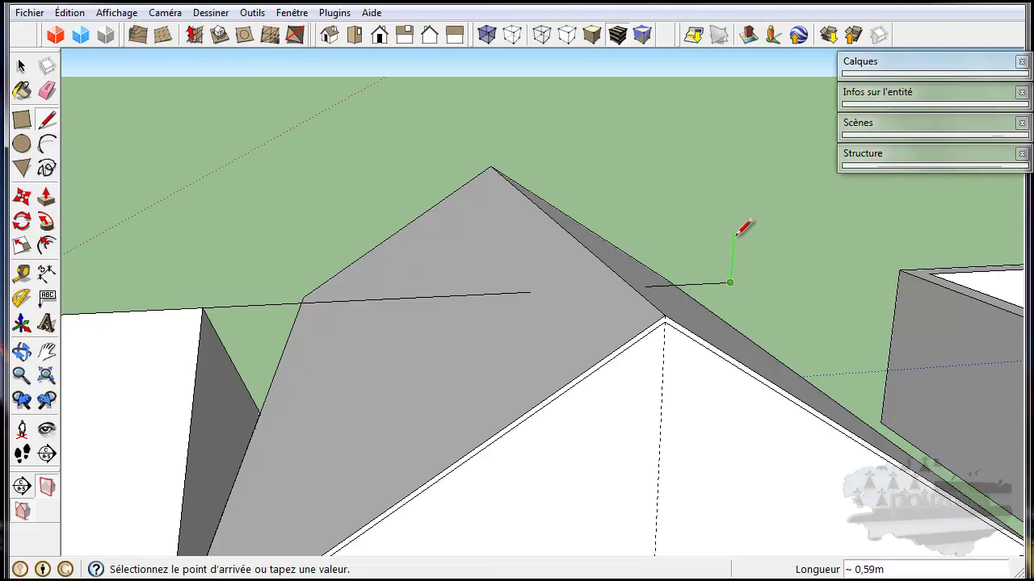
pyautogui.click(733, 245)
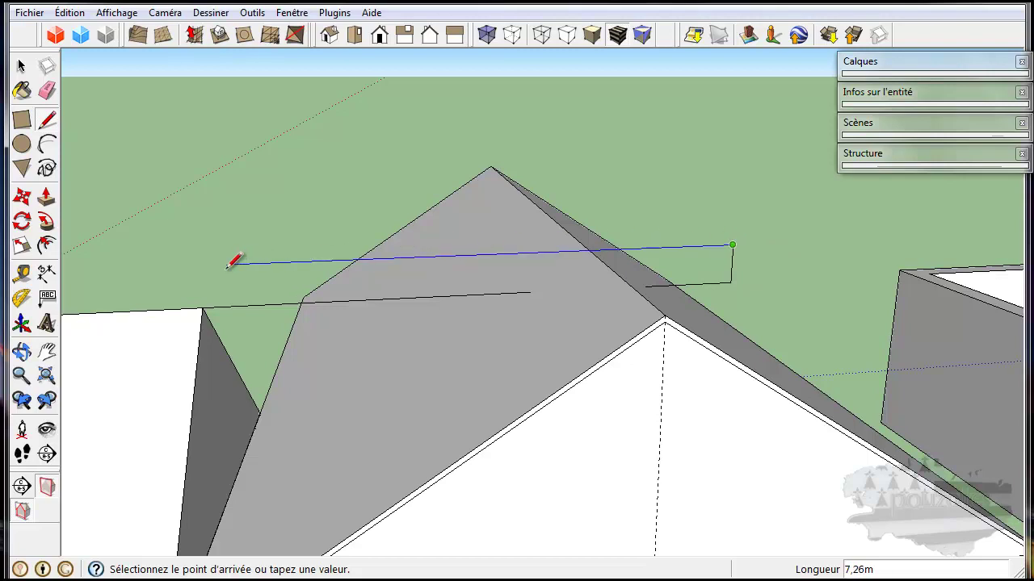
pyautogui.click(183, 267)
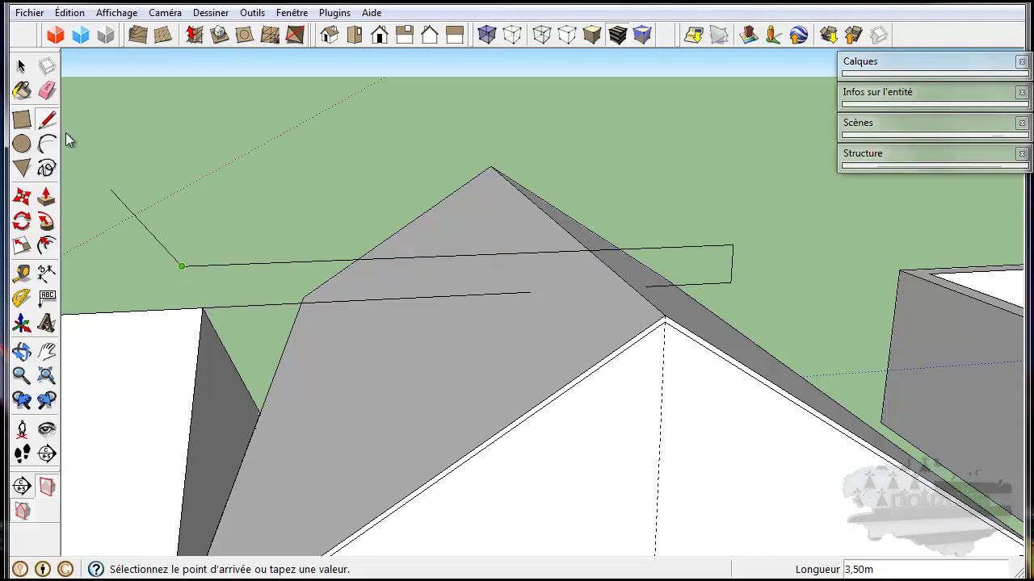
pyautogui.click(21, 66)
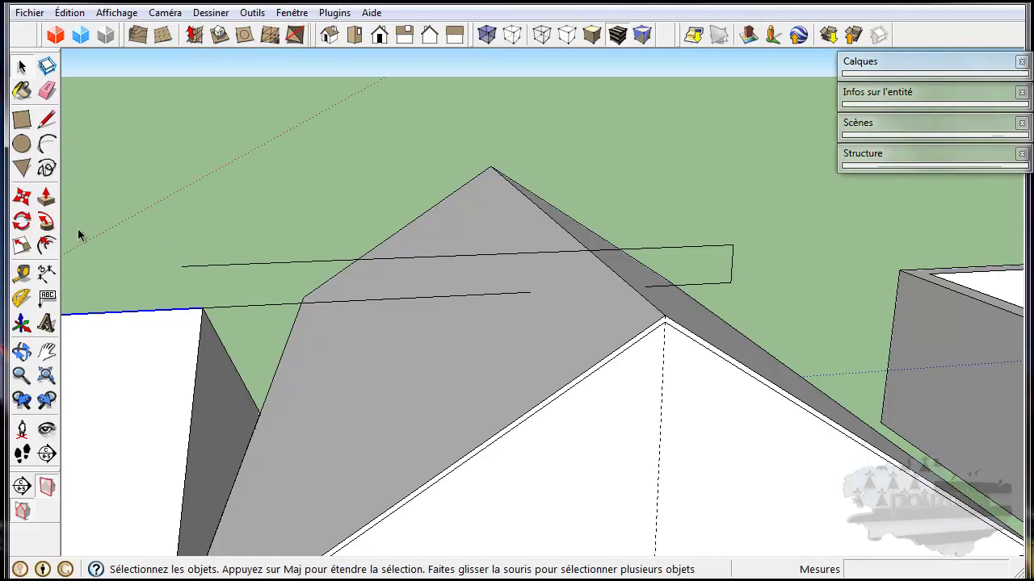
# Start moving the roof's corner point upward, orbiting and zooming around the house during the move
pyautogui.click(21, 197)
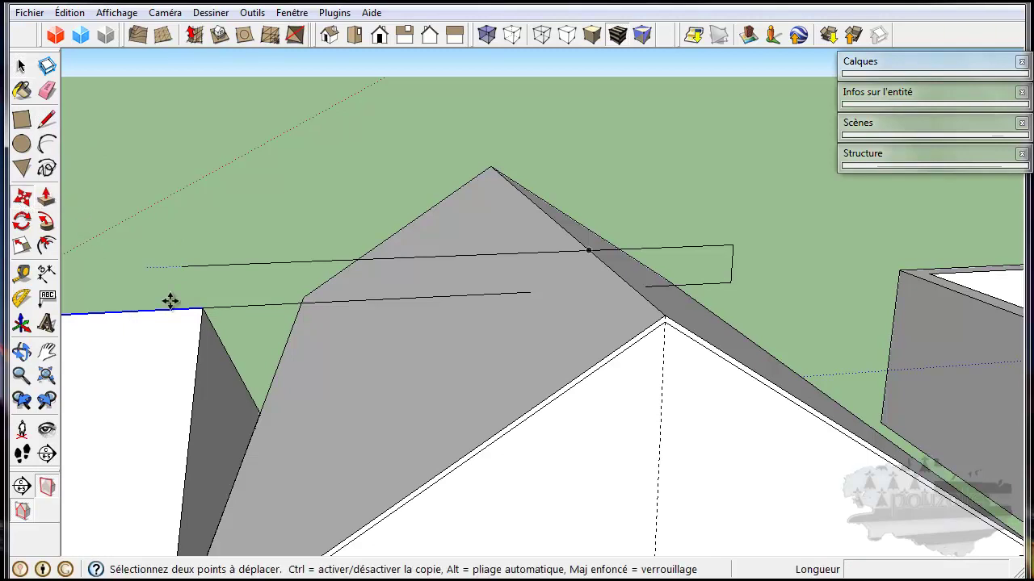
pyautogui.click(185, 308)
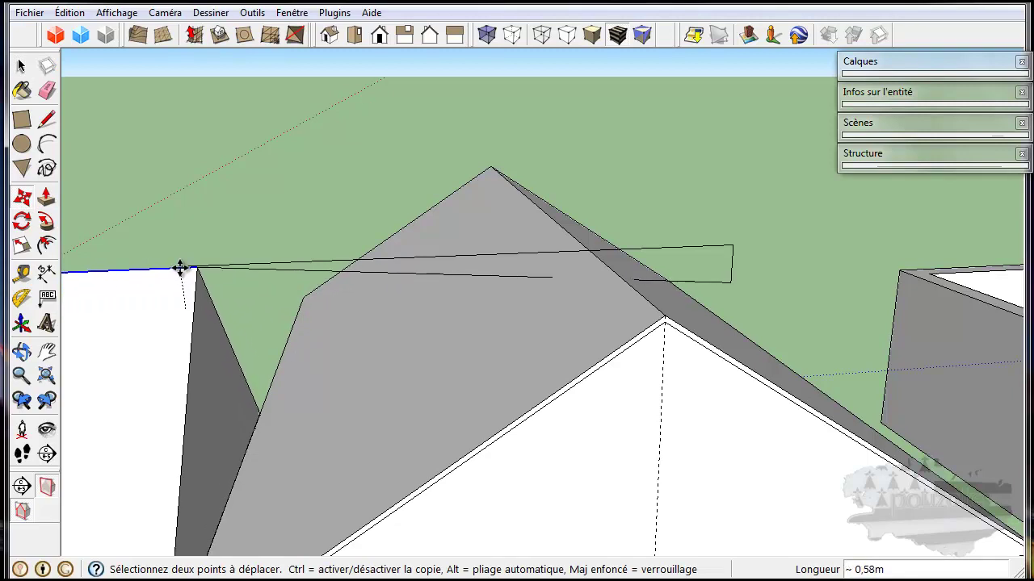
pyautogui.moveTo(179, 268); pyautogui.dragTo(517, 307, button='middle')
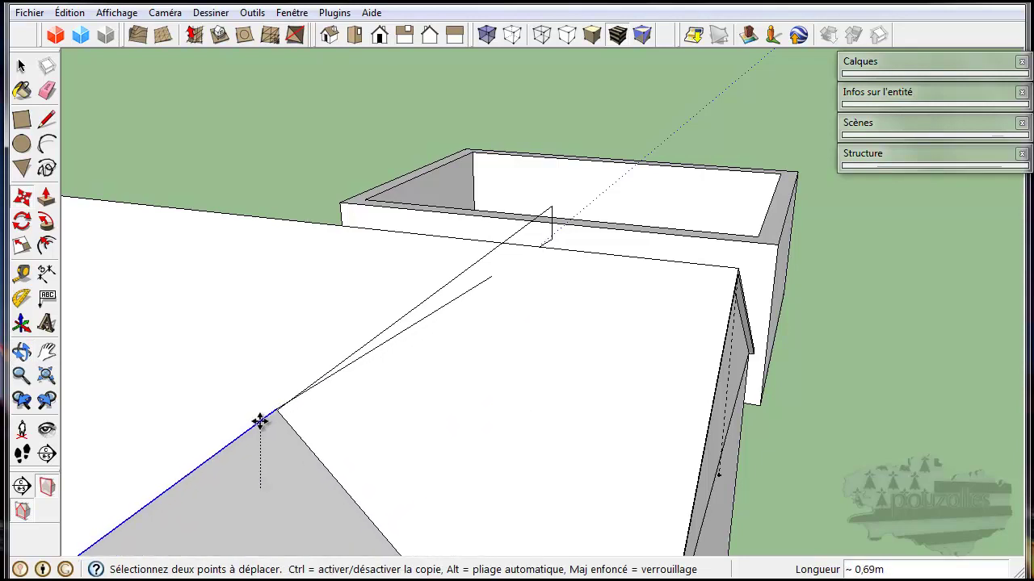
pyautogui.moveTo(347, 423)
pyautogui.mouseDown(button='middle')
pyautogui.moveTo(216, 373)
pyautogui.moveTo(187, 373)
pyautogui.moveTo(173, 355)
pyautogui.moveTo(154, 363)
pyautogui.moveTo(179, 373)
pyautogui.moveTo(443, 351)
pyautogui.moveTo(364, 353)
pyautogui.mouseUp(button='middle')
pyautogui.scroll(2, 411, 305)
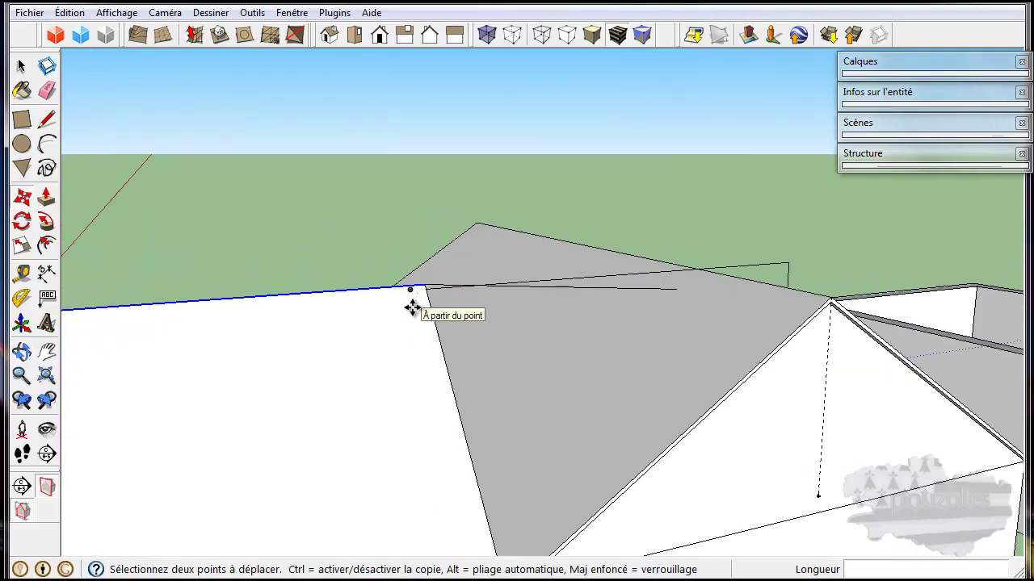
pyautogui.scroll(2, 412, 307)
pyautogui.scroll(2, 411, 305)
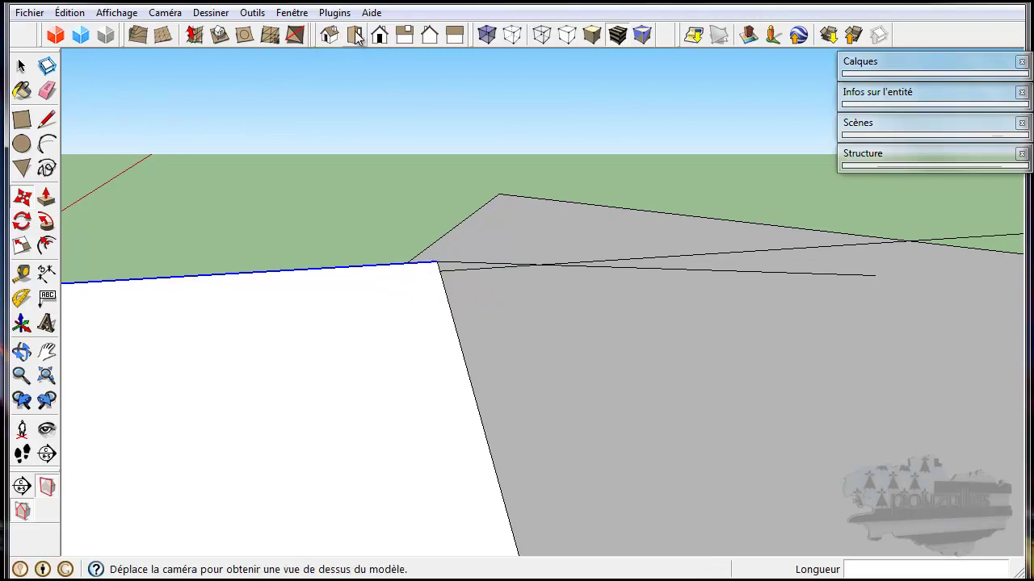
# Switch to the Front view, activate Move, and tilt the view down onto the house
pyautogui.click(380, 34)
pyautogui.press('m')
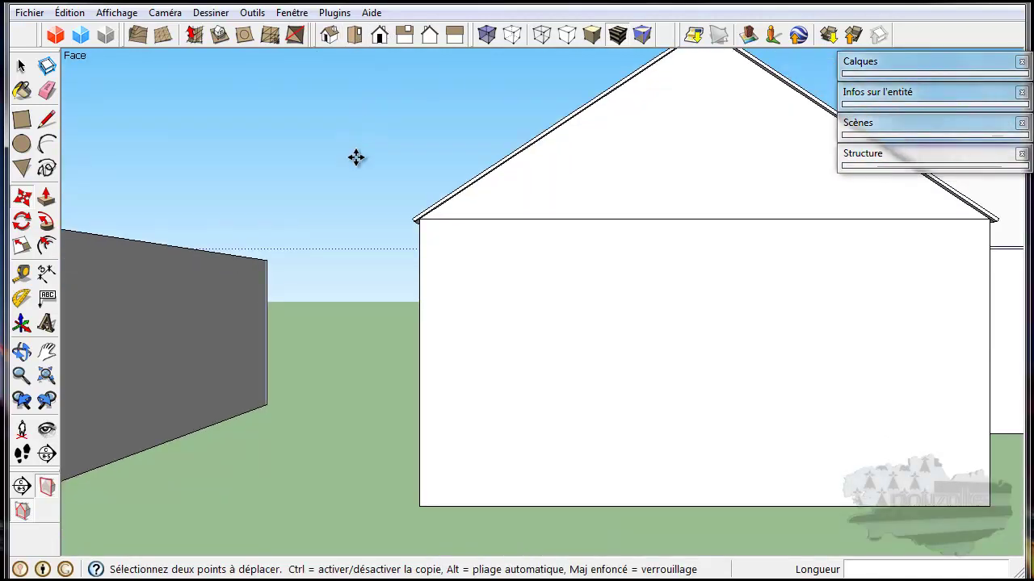
pyautogui.moveTo(615, 167); pyautogui.dragTo(533, 377, button='middle')
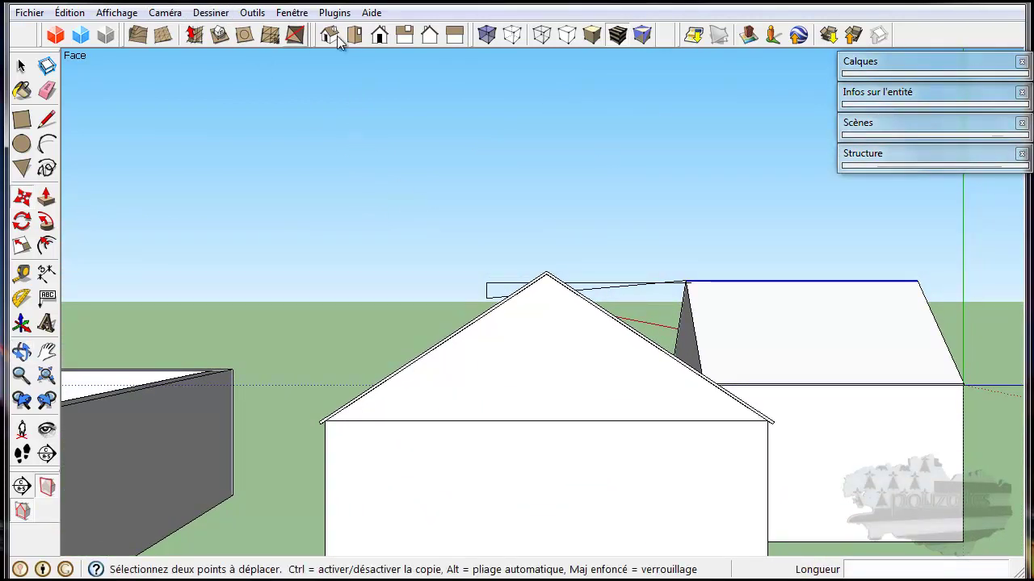
# Switch the camera to Parallel Projection and zoom in on the roof junction
pyautogui.click(166, 12)
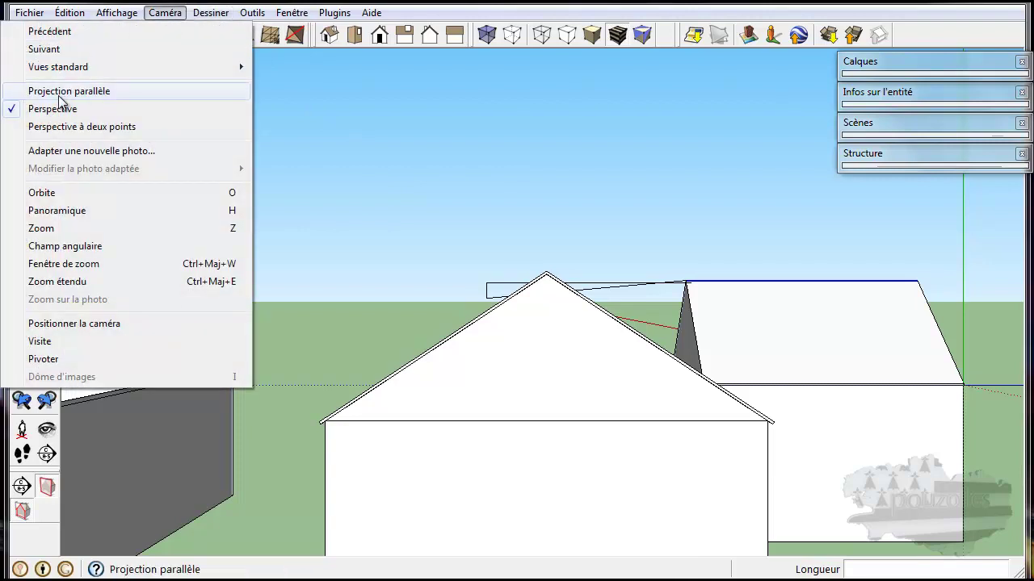
pyautogui.click(52, 127)
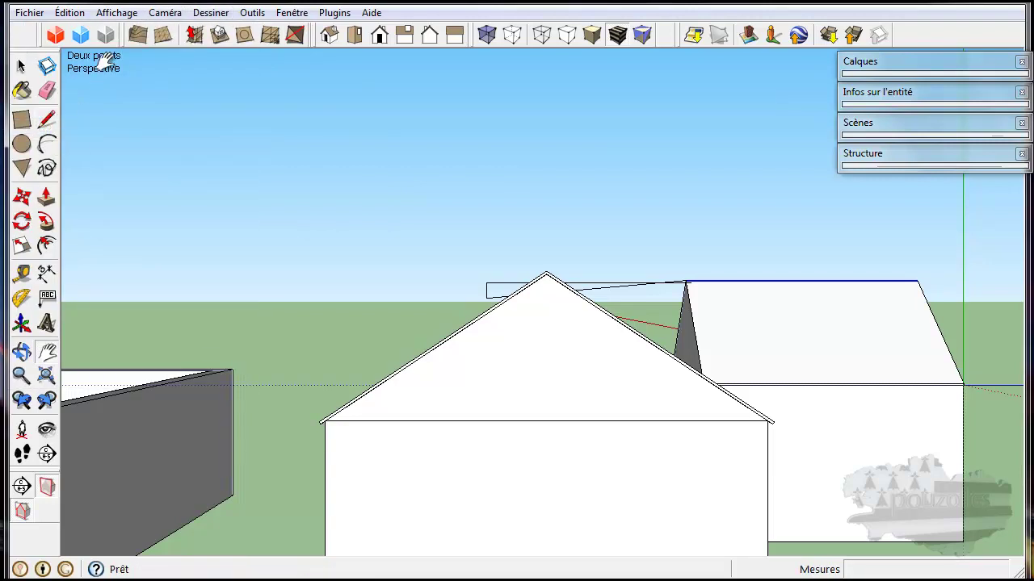
pyautogui.click(166, 13)
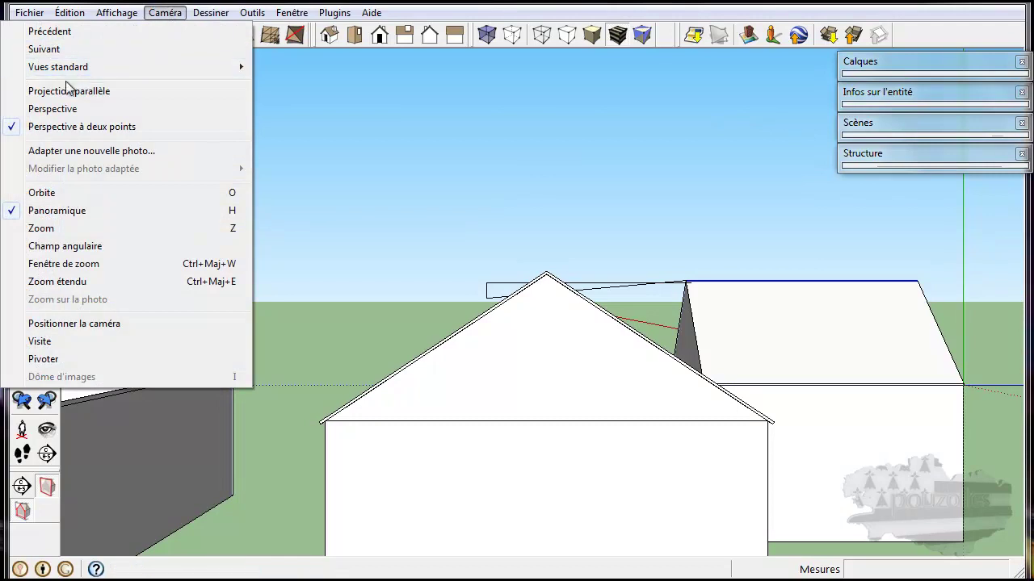
pyautogui.click(69, 91)
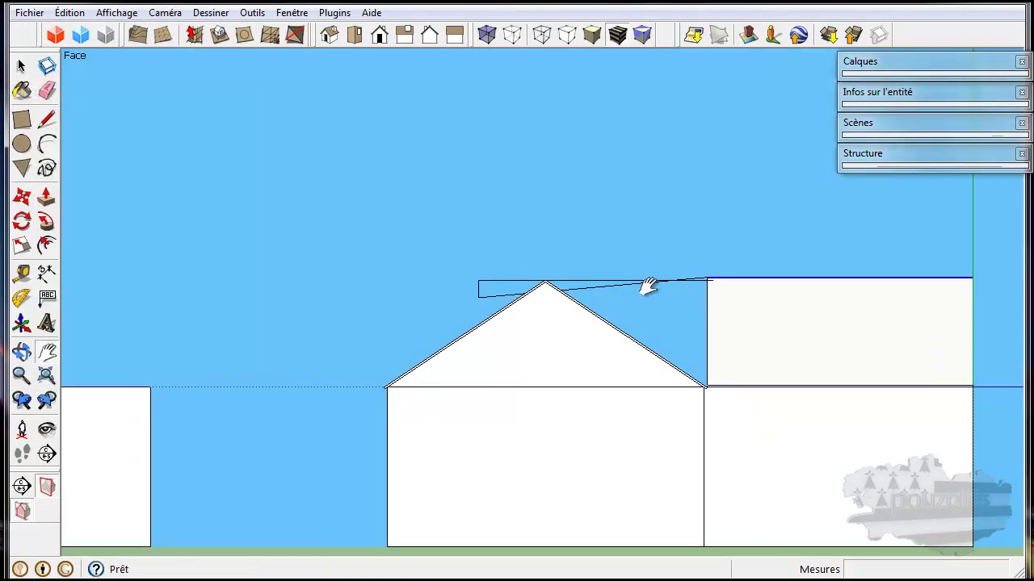
pyautogui.scroll(2, 648, 286)
pyautogui.scroll(1, 649, 286)
pyautogui.scroll(1, 648, 286)
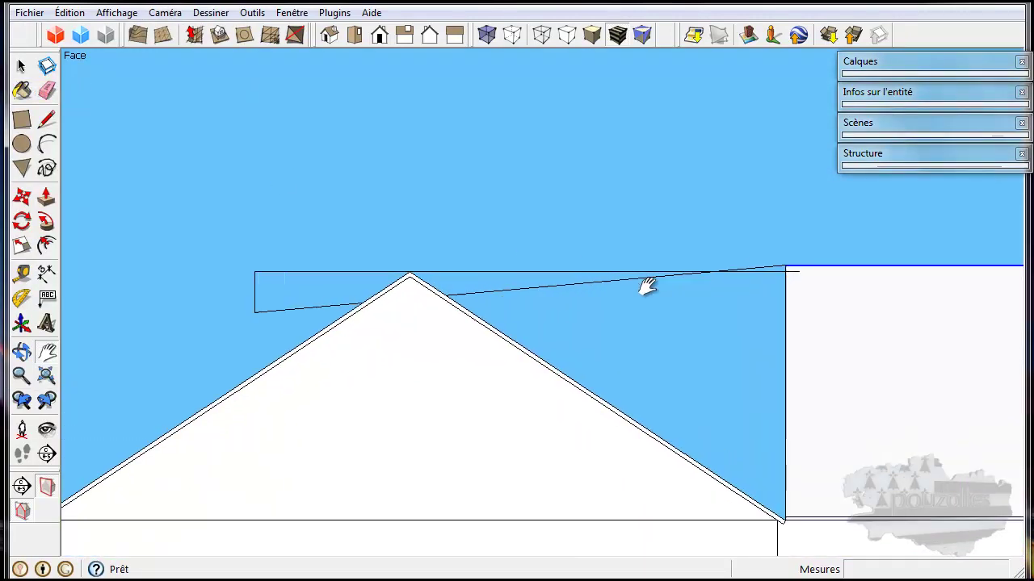
# Move the roof edge's end about 0,09 m level with the gable ridge, then restore Perspective
pyautogui.click(22, 198)
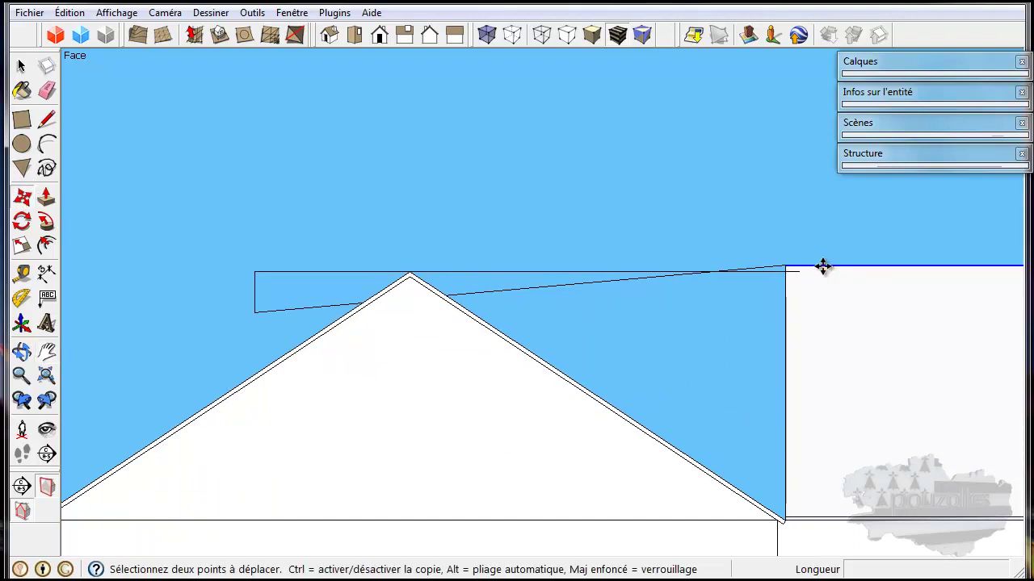
pyautogui.click(823, 266)
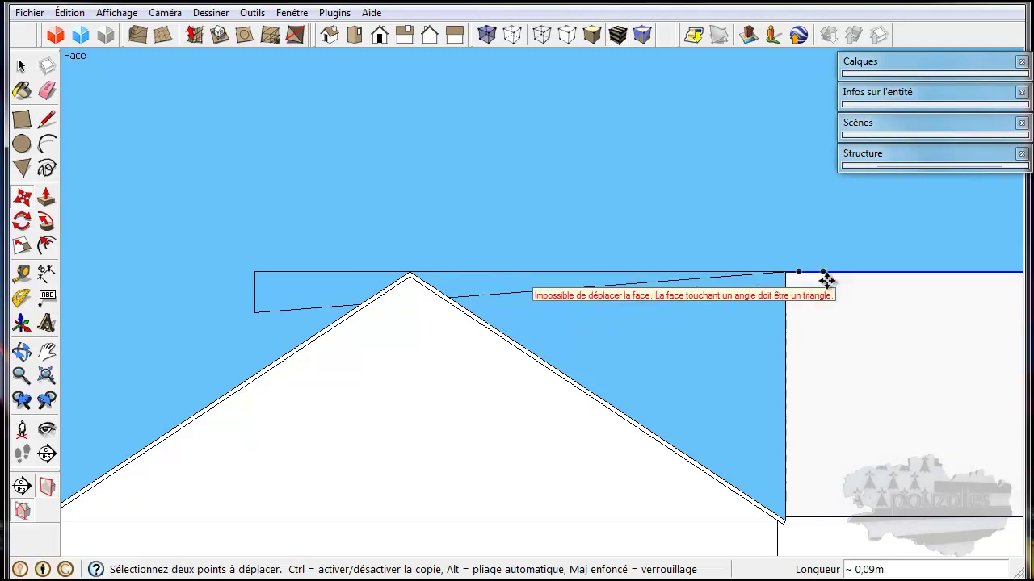
pyautogui.click(825, 275)
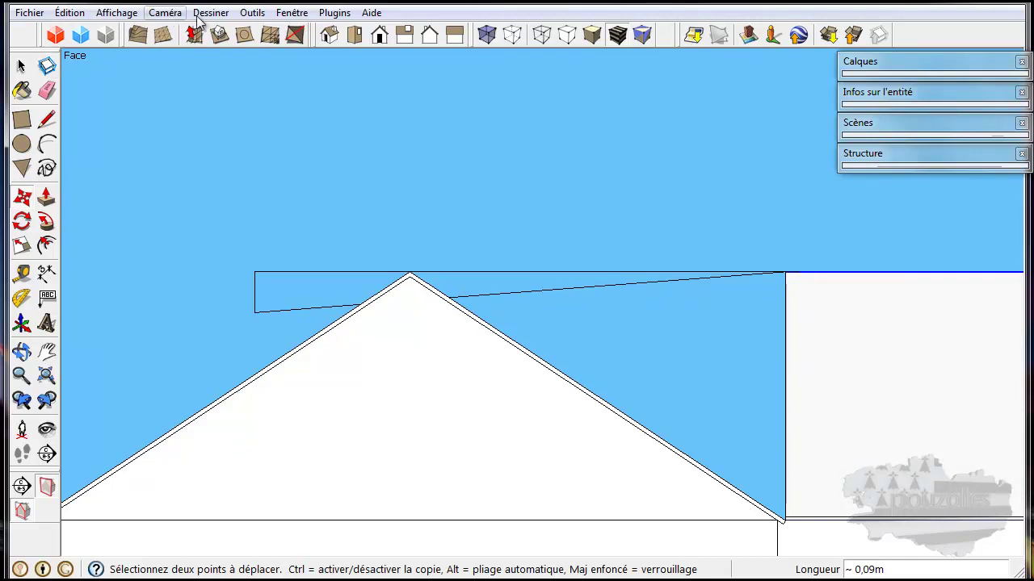
pyautogui.click(165, 13)
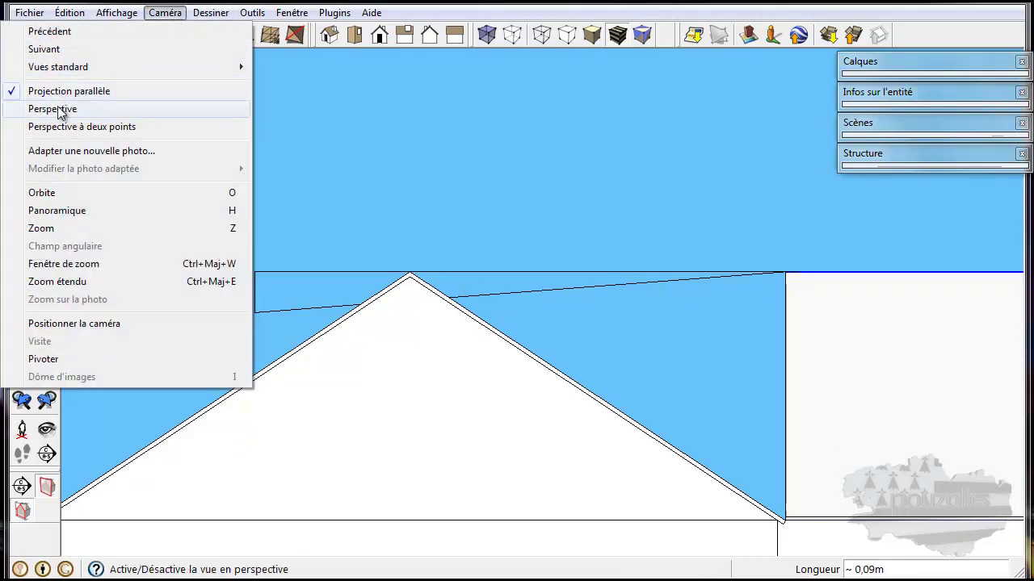
pyautogui.click(60, 110)
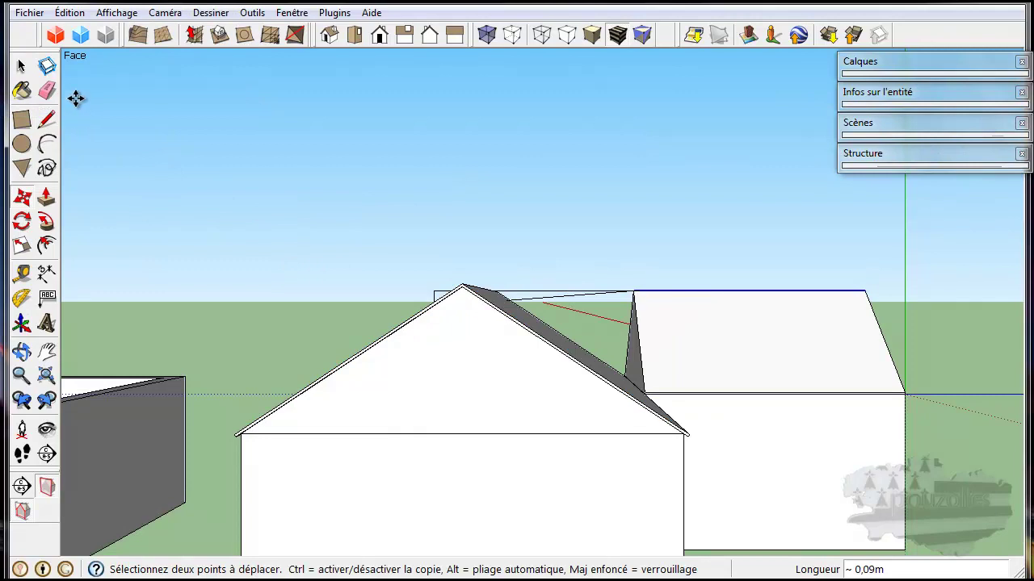
# Erase the two stray lines above the lower-block roof, restoring the slope face removed by mistake
pyautogui.click(329, 36)
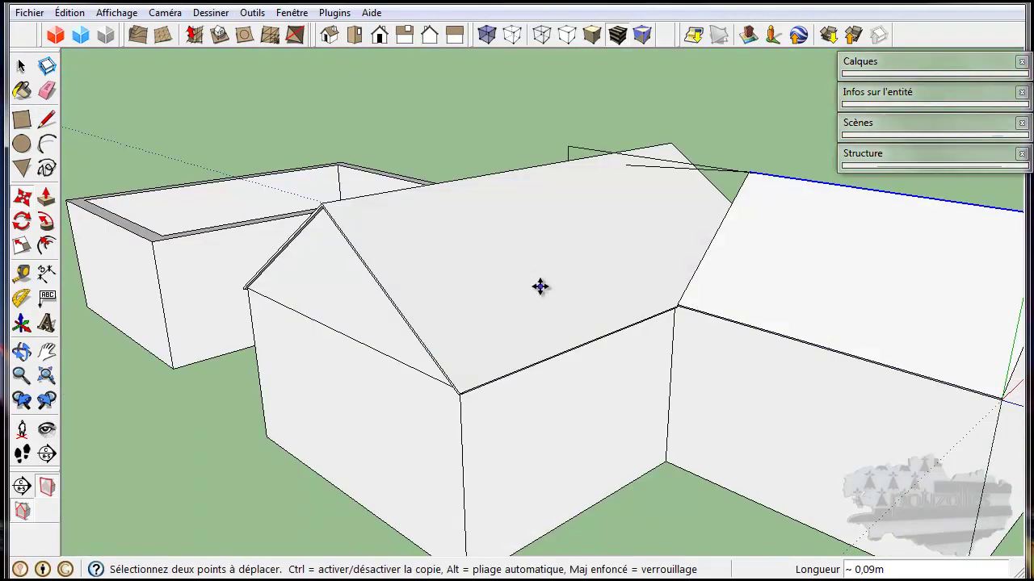
pyautogui.moveTo(692, 284)
pyautogui.mouseDown(button='middle')
pyautogui.moveTo(608, 326)
pyautogui.moveTo(73, 316)
pyautogui.mouseUp(button='middle')
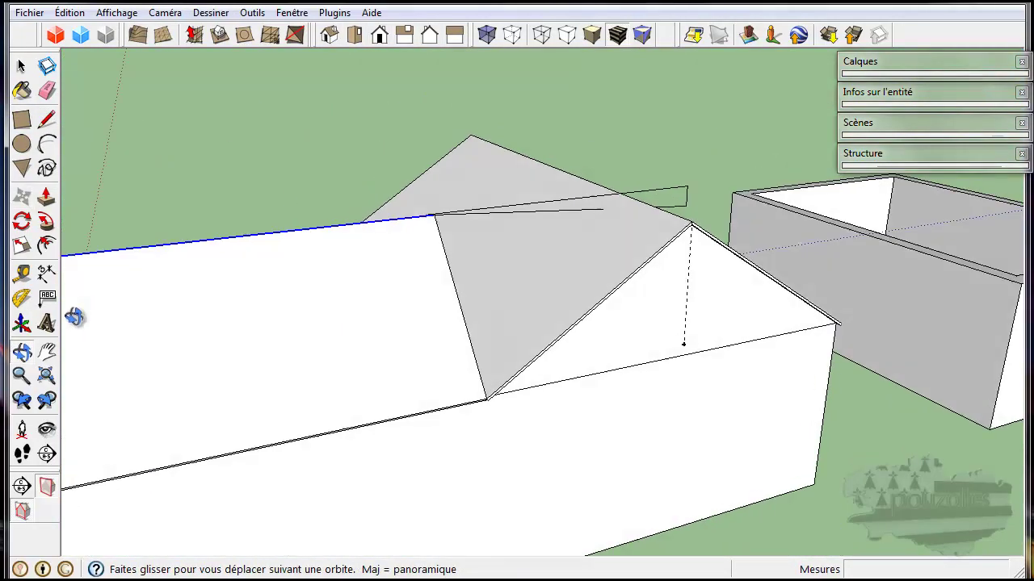
pyautogui.moveTo(393, 279); pyautogui.dragTo(331, 291, button='middle')
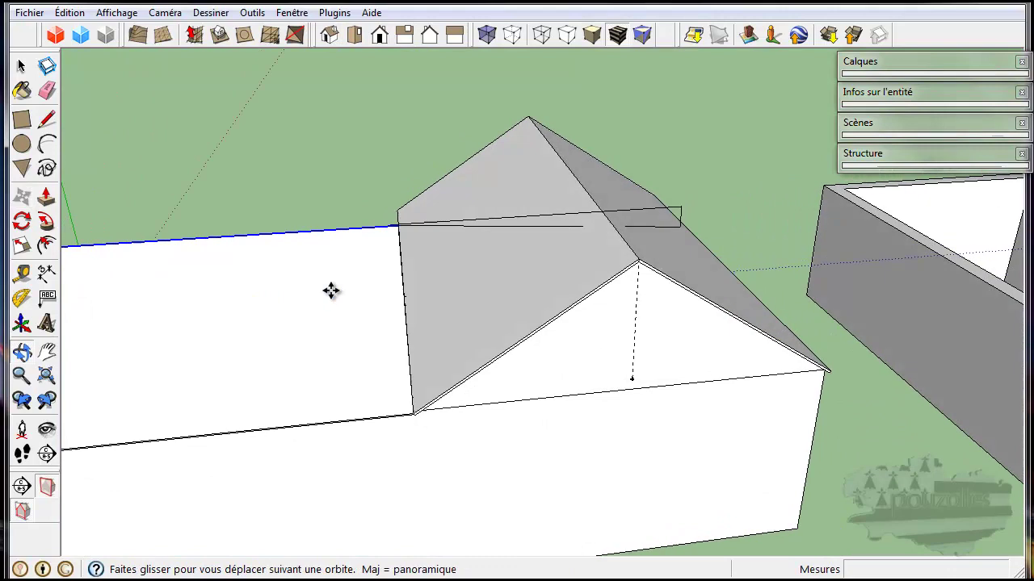
pyautogui.click(47, 91)
pyautogui.click(443, 227)
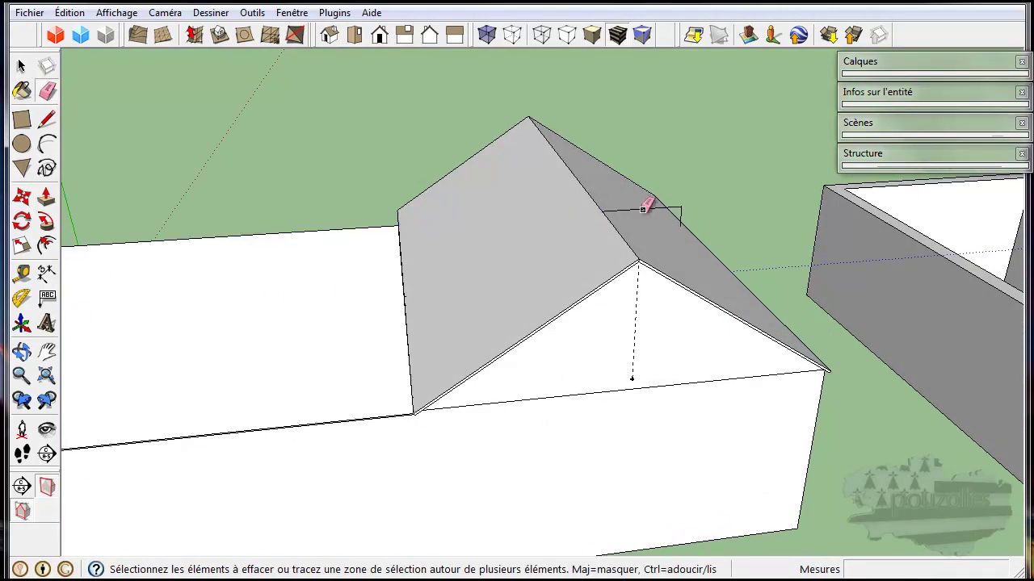
pyautogui.click(678, 206)
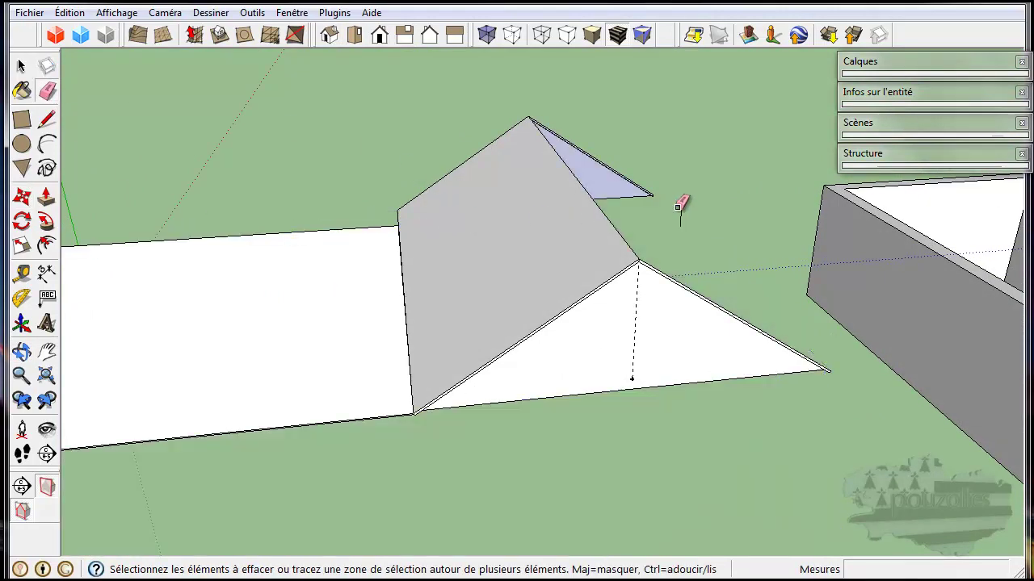
pyautogui.hotkey('ctrl', 'z')
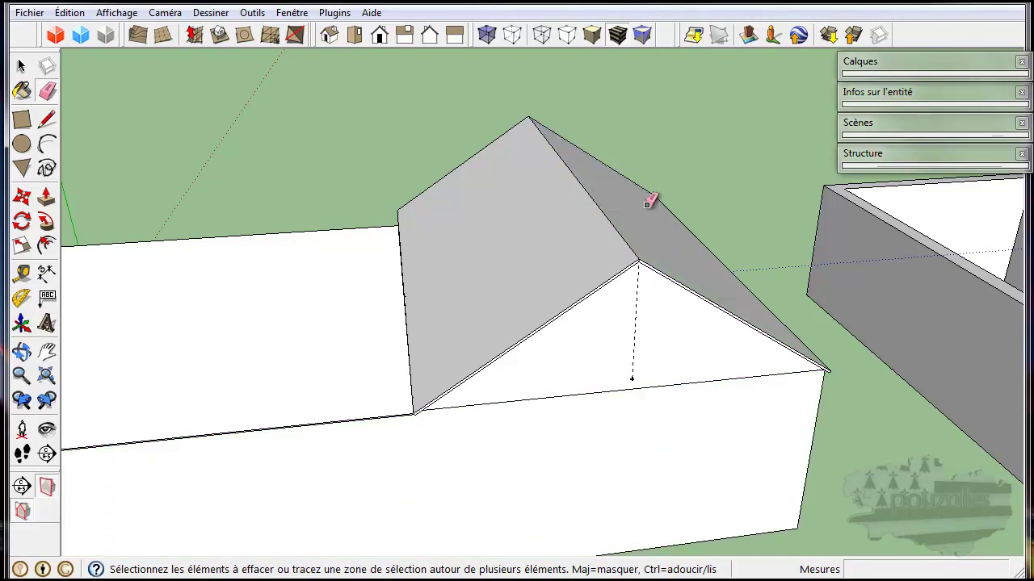
pyautogui.moveTo(443, 244); pyautogui.dragTo(417, 233, button='middle')
pyautogui.moveTo(405, 202); pyautogui.dragTo(396, 194, button='middle')
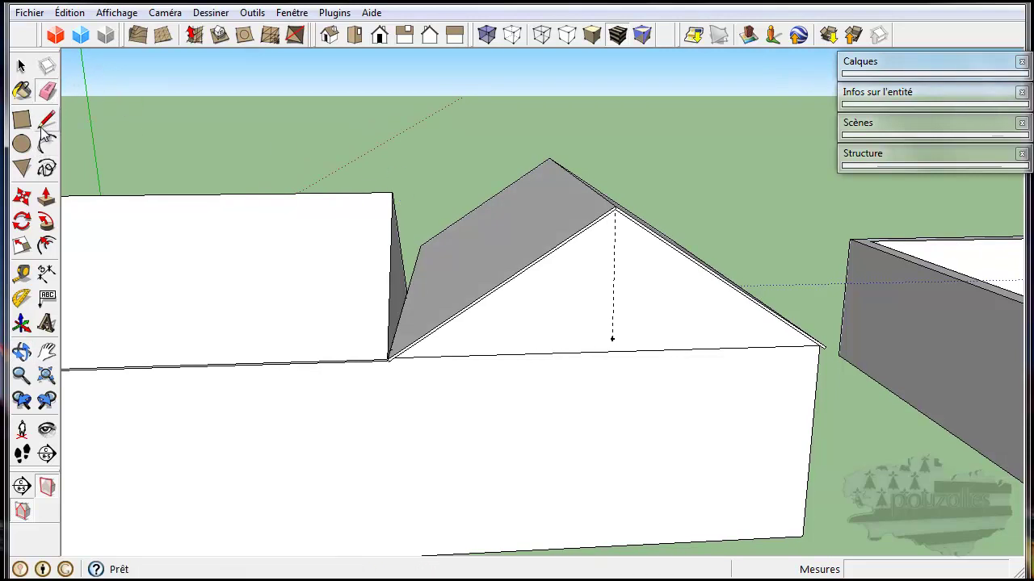
# Move the box's roof corner 4,00 m down the slope, then orbit around the house to check the joint
pyautogui.click(22, 199)
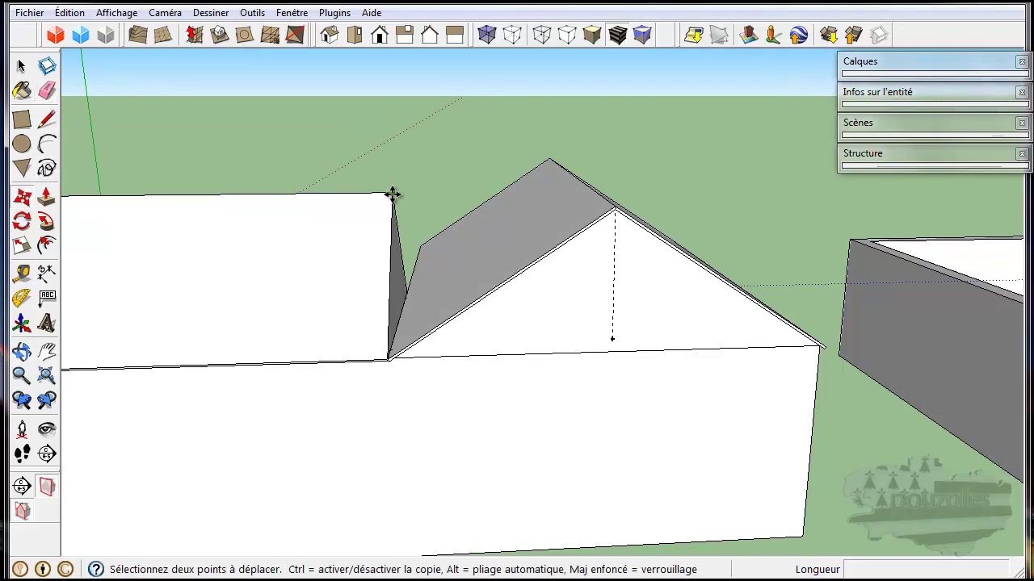
pyautogui.moveTo(393, 192); pyautogui.dragTo(593, 199)
pyautogui.moveTo(584, 315)
pyautogui.mouseDown(button='middle')
pyautogui.moveTo(773, 305)
pyautogui.moveTo(431, 428)
pyautogui.moveTo(272, 385)
pyautogui.moveTo(600, 414)
pyautogui.moveTo(761, 352)
pyautogui.mouseUp(button='middle')
pyautogui.moveTo(468, 362)
pyautogui.mouseDown(button='middle')
pyautogui.moveTo(865, 341)
pyautogui.moveTo(905, 326)
pyautogui.moveTo(581, 429)
pyautogui.moveTo(428, 411)
pyautogui.moveTo(502, 346)
pyautogui.mouseUp(button='middle')
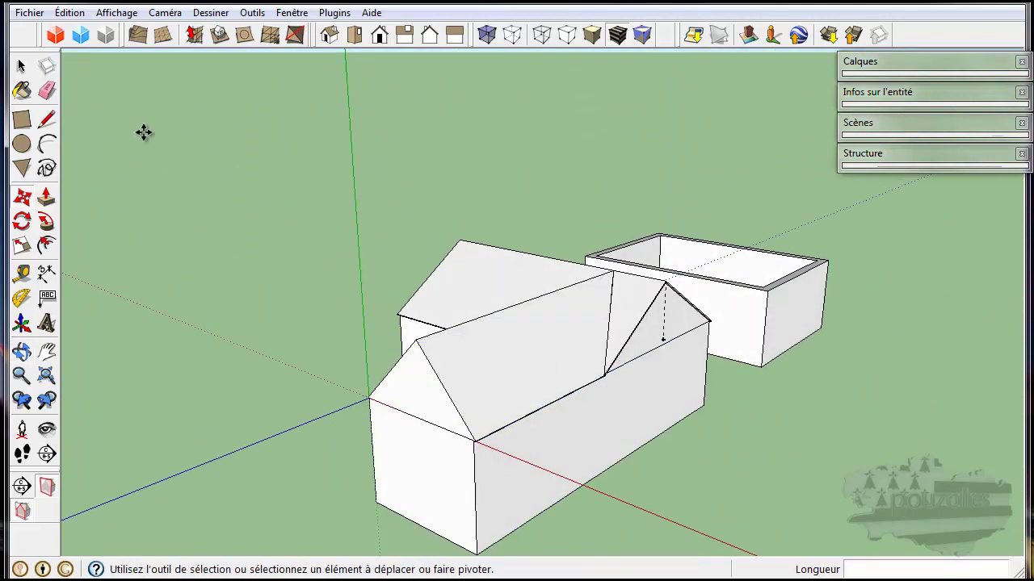
pyautogui.click(21, 67)
pyautogui.moveTo(633, 422)
pyautogui.mouseDown(button='middle')
pyautogui.moveTo(692, 429)
pyautogui.moveTo(496, 406)
pyautogui.moveTo(536, 438)
pyautogui.moveTo(632, 408)
pyautogui.moveTo(683, 369)
pyautogui.moveTo(603, 425)
pyautogui.moveTo(471, 454)
pyautogui.moveTo(510, 406)
pyautogui.moveTo(637, 393)
pyautogui.moveTo(660, 417)
pyautogui.moveTo(535, 423)
pyautogui.moveTo(683, 415)
pyautogui.mouseUp(button='middle')
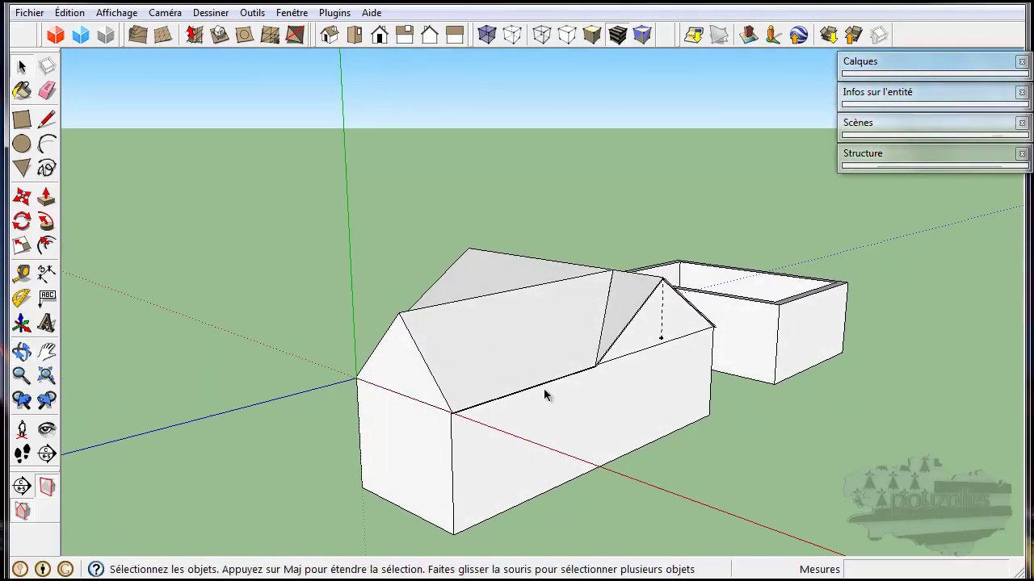
pyautogui.moveTo(554, 400)
pyautogui.mouseDown(button='middle')
pyautogui.moveTo(835, 438)
pyautogui.moveTo(609, 454)
pyautogui.moveTo(420, 428)
pyautogui.moveTo(745, 438)
pyautogui.moveTo(617, 448)
pyautogui.moveTo(648, 411)
pyautogui.moveTo(591, 377)
pyautogui.mouseUp(button='middle')
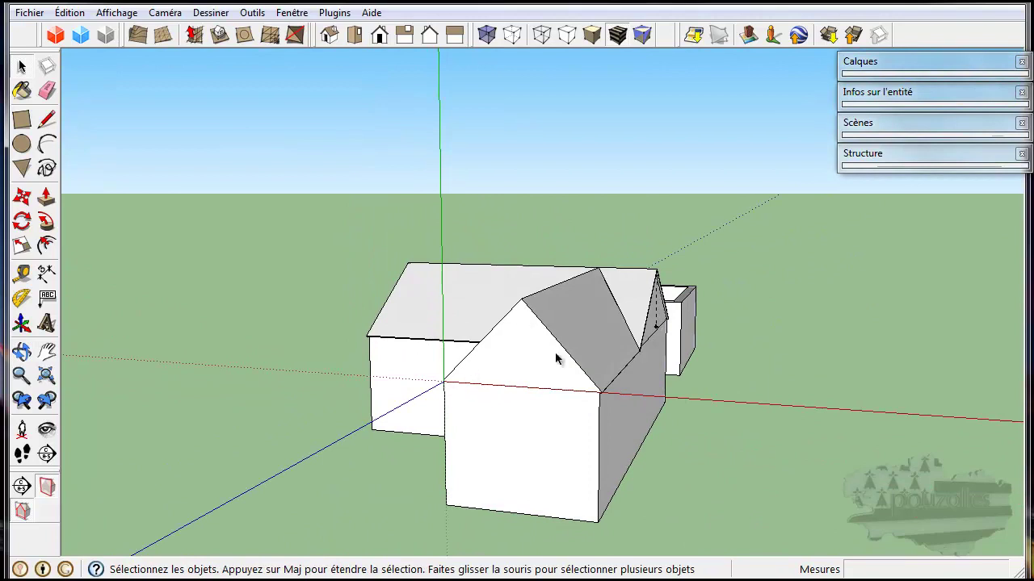
# Push/Pull the thin strip at the wall's base outward by 0,15 m
pyautogui.moveTo(399, 376); pyautogui.dragTo(769, 361, button='middle')
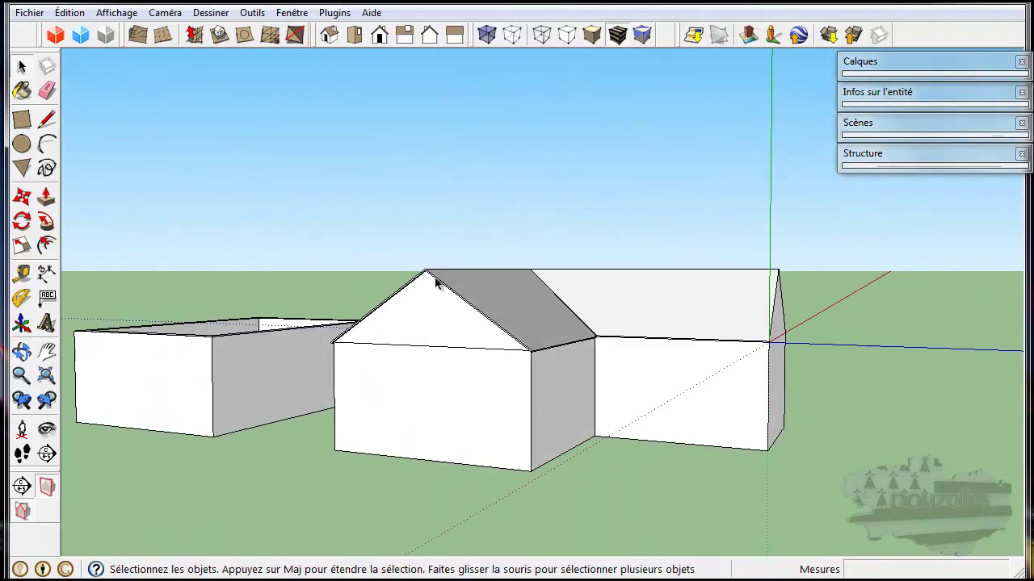
pyautogui.scroll(2, 461, 307)
pyautogui.scroll(2, 512, 330)
pyautogui.moveTo(777, 463); pyautogui.dragTo(614, 487, button='middle')
pyautogui.scroll(3, 699, 424)
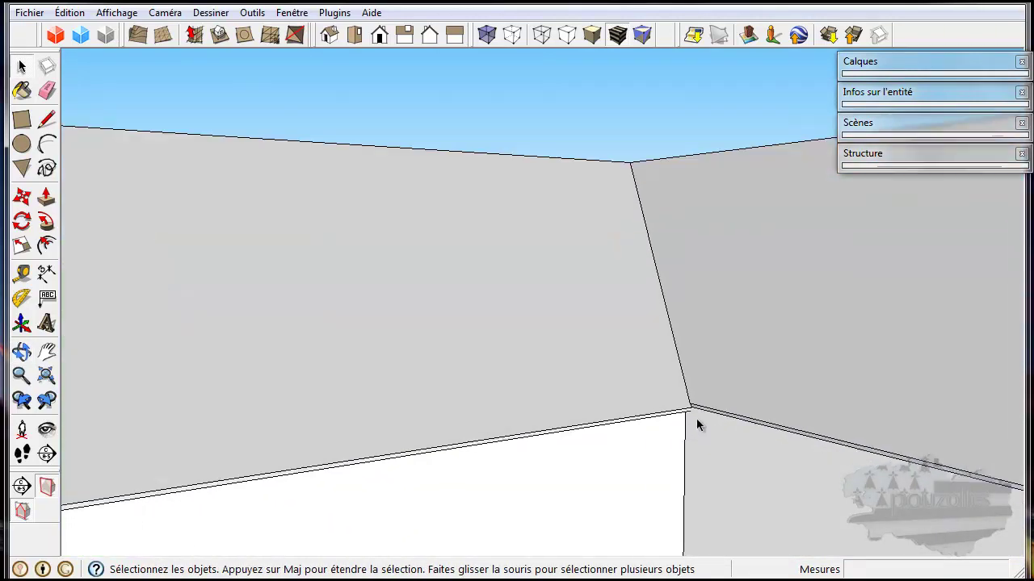
pyautogui.scroll(2, 696, 420)
pyautogui.moveTo(703, 421)
pyautogui.mouseDown(button='middle')
pyautogui.moveTo(676, 415)
pyautogui.moveTo(649, 387)
pyautogui.mouseUp(button='middle')
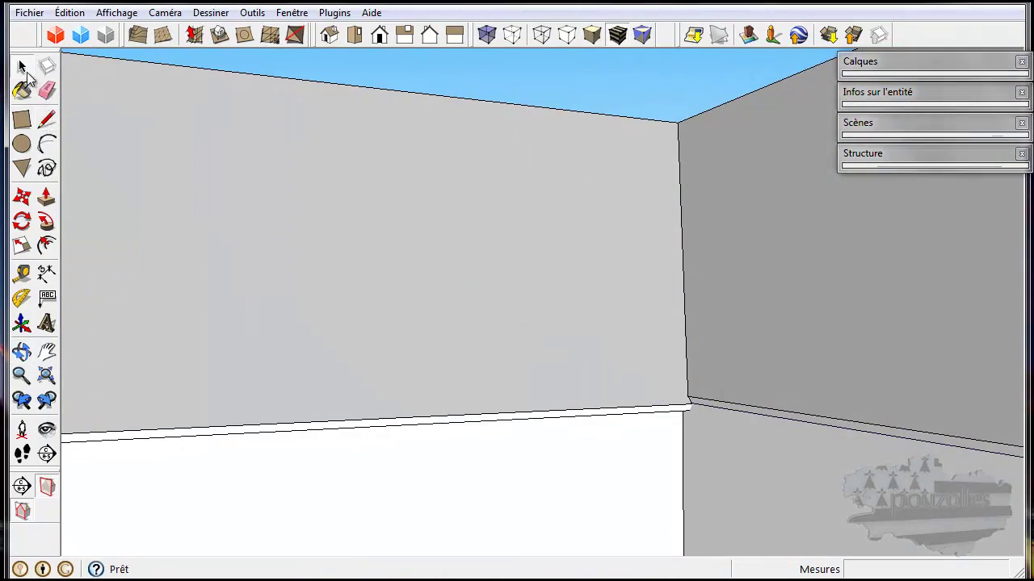
pyautogui.click(724, 408)
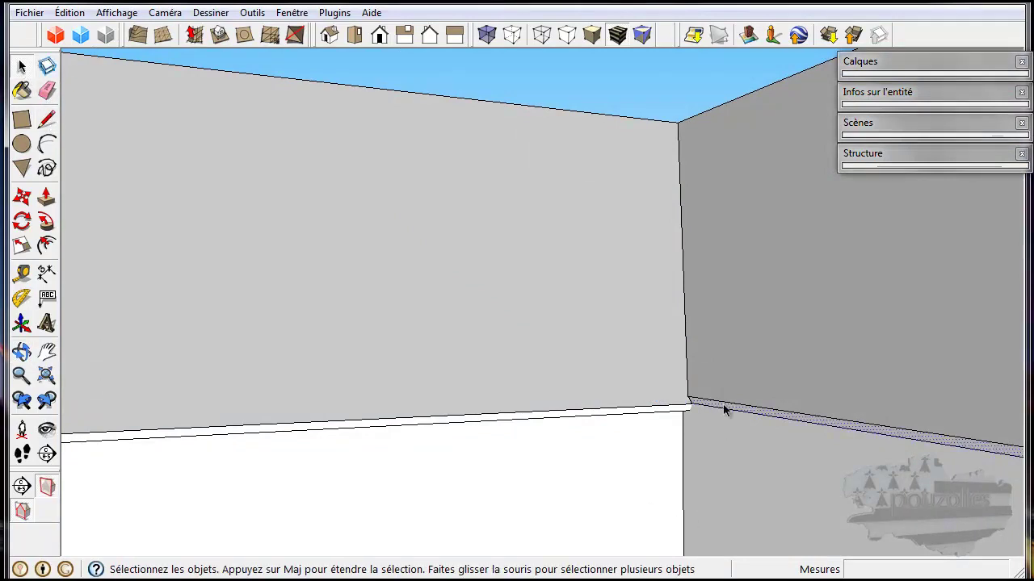
pyautogui.click(48, 201)
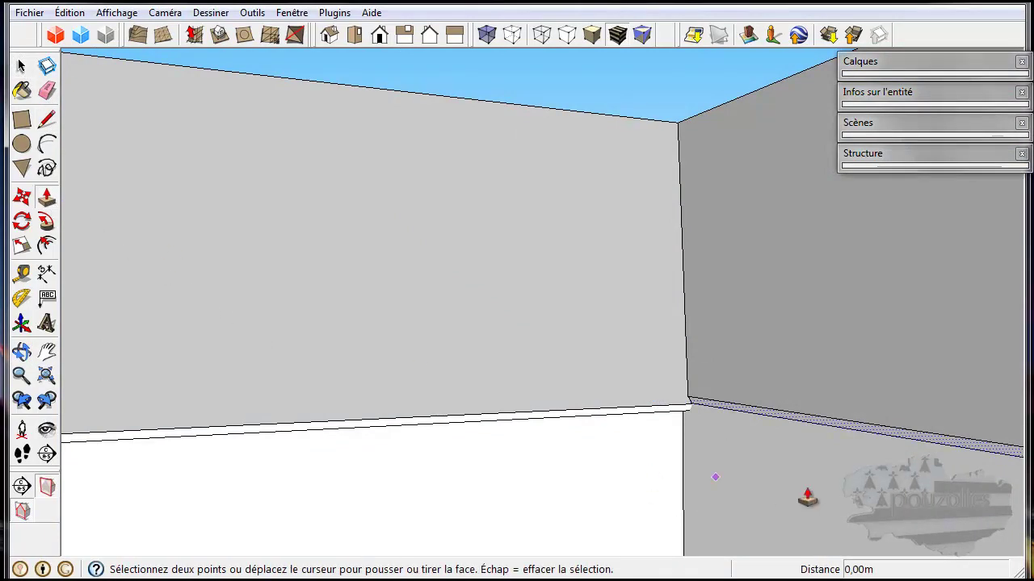
pyautogui.click(706, 406)
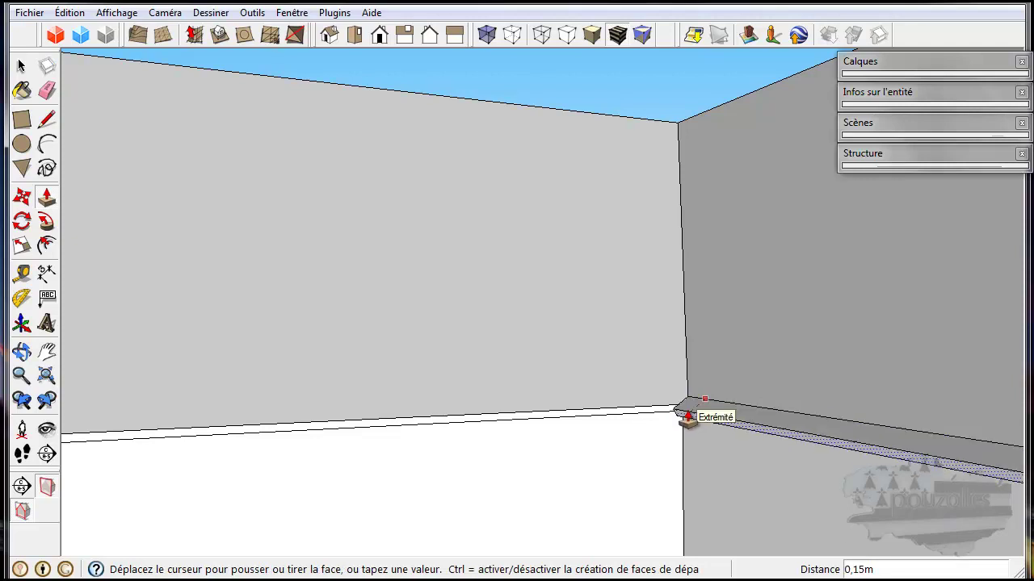
pyautogui.click(687, 418)
pyautogui.moveTo(803, 473); pyautogui.dragTo(619, 450, button='middle')
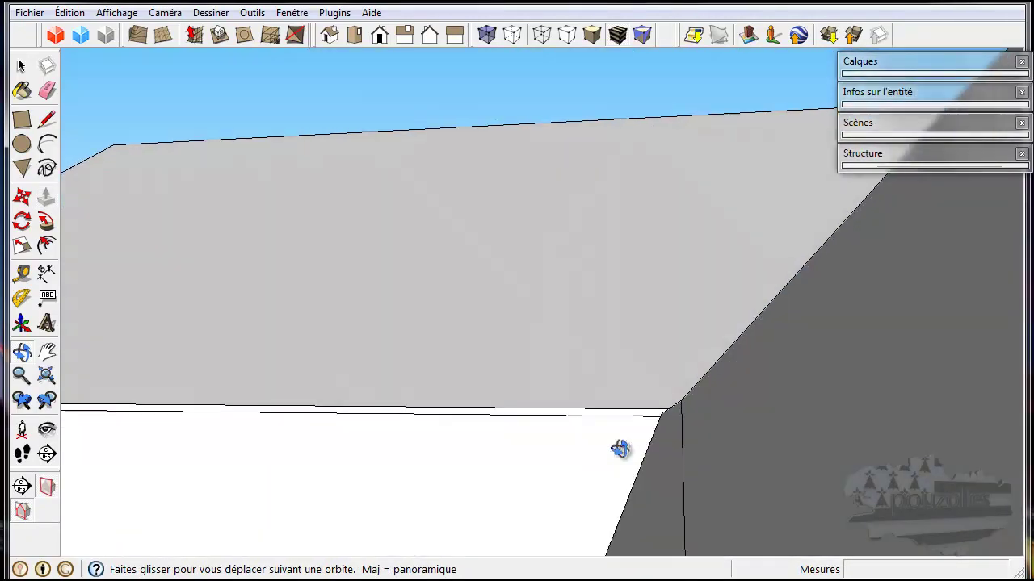
# Erase the stray edge at the roof junction's dark side, then orbit to inspect the whole house
pyautogui.scroll(-1, 619, 455)
pyautogui.scroll(-2, 669, 461)
pyautogui.scroll(-2, 679, 477)
pyautogui.scroll(-2, 677, 478)
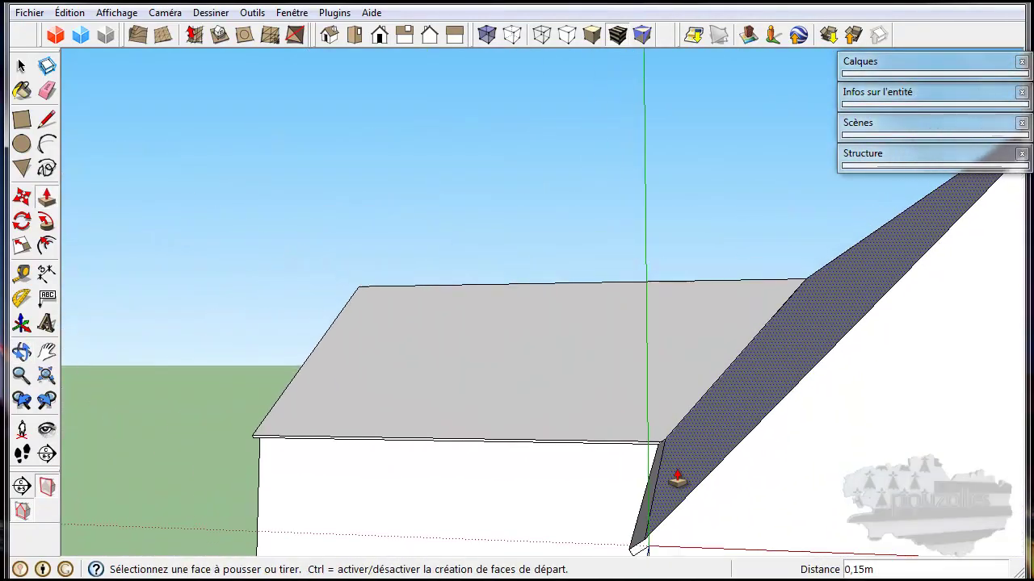
pyautogui.scroll(-1, 677, 478)
pyautogui.moveTo(676, 478)
pyautogui.mouseDown(button='middle')
pyautogui.moveTo(690, 425)
pyautogui.moveTo(705, 465)
pyautogui.mouseUp(button='middle')
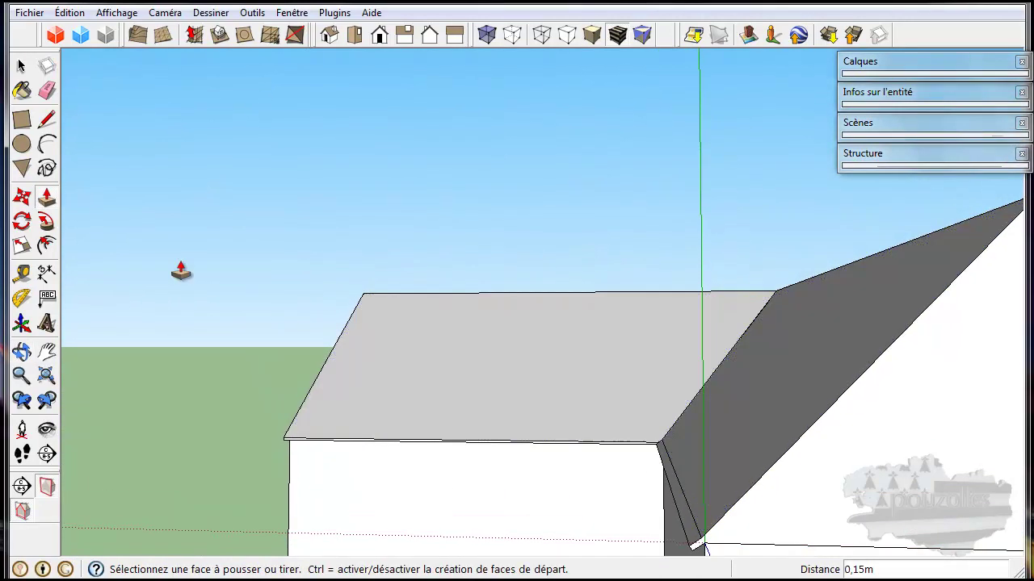
pyautogui.click(46, 92)
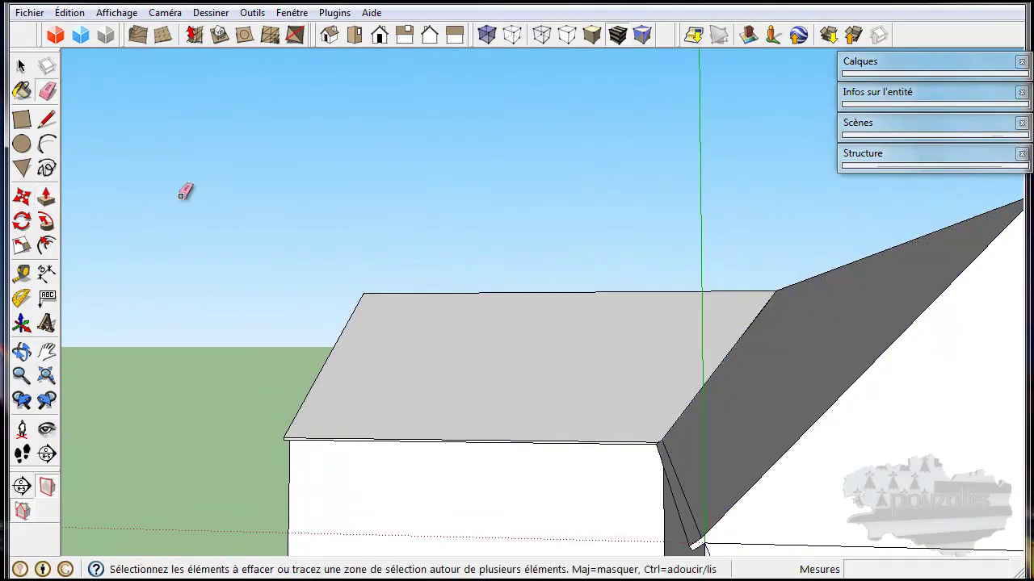
pyautogui.keyDown('ctrl'); pyautogui.keyDown('shift'); pyautogui.click(692, 501); pyautogui.keyUp('shift'); pyautogui.keyUp('ctrl')
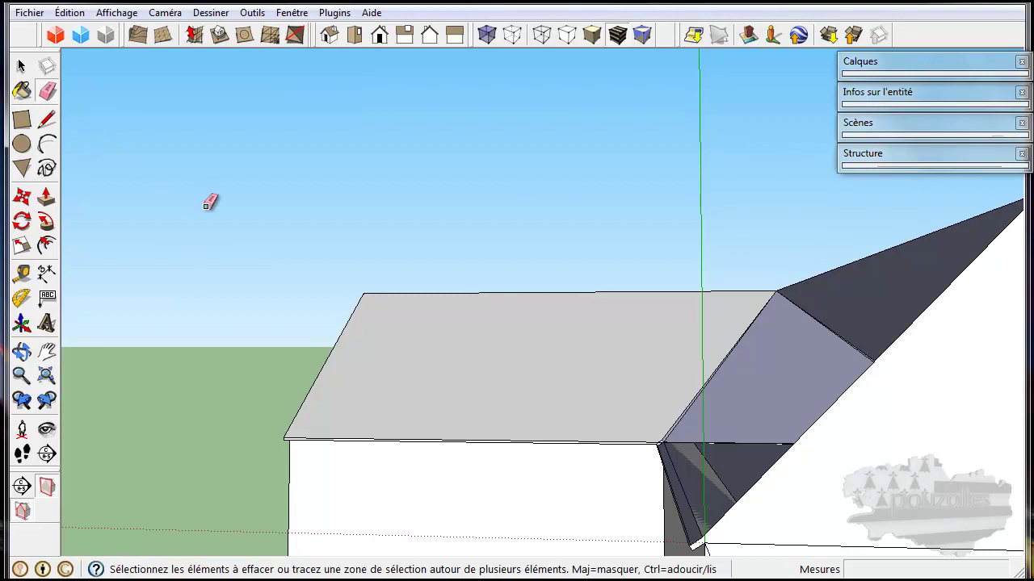
pyautogui.moveTo(625, 547)
pyautogui.mouseDown(button='middle')
pyautogui.moveTo(623, 526)
pyautogui.moveTo(634, 520)
pyautogui.mouseUp(button='middle')
pyautogui.moveTo(751, 538)
pyautogui.mouseDown(button='middle')
pyautogui.moveTo(475, 422)
pyautogui.moveTo(422, 471)
pyautogui.moveTo(803, 484)
pyautogui.moveTo(793, 491)
pyautogui.mouseUp(button='middle')
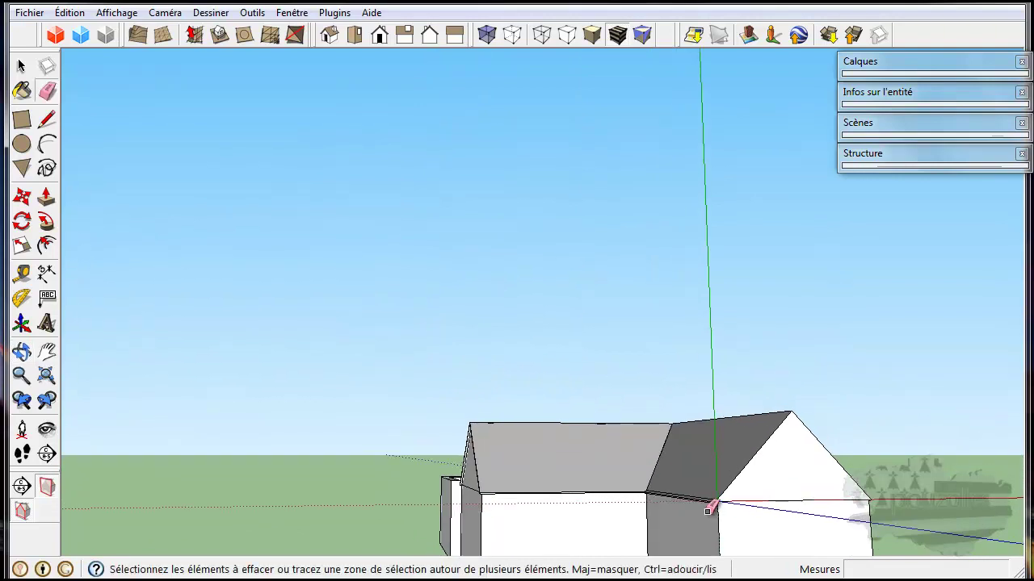
pyautogui.moveTo(685, 488)
pyautogui.mouseDown(button='middle')
pyautogui.moveTo(752, 494)
pyautogui.moveTo(618, 490)
pyautogui.moveTo(699, 521)
pyautogui.moveTo(867, 508)
pyautogui.moveTo(662, 487)
pyautogui.moveTo(788, 491)
pyautogui.mouseUp(button='middle')
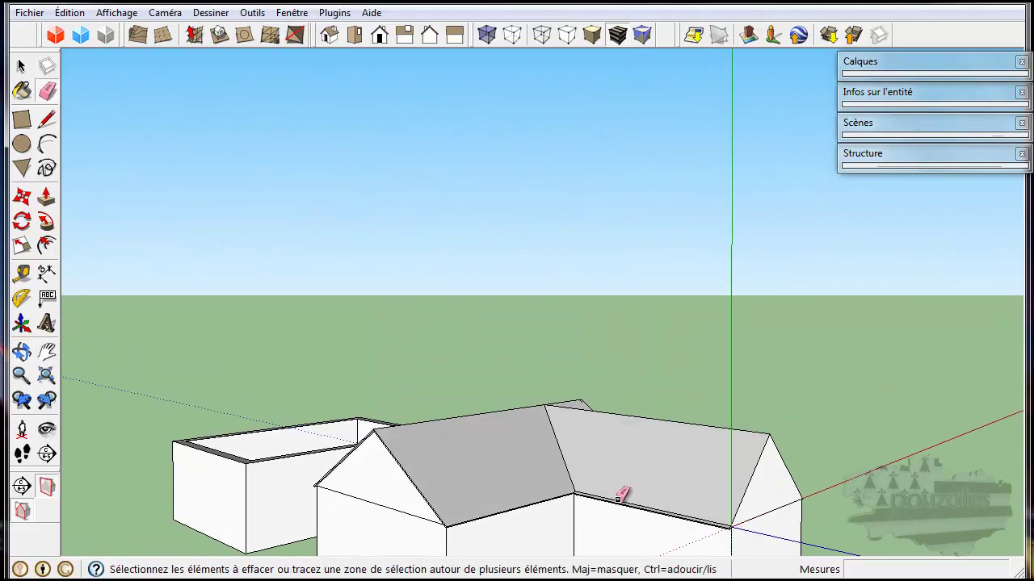
pyautogui.scroll(-2, 622, 426)
pyautogui.moveTo(592, 479)
pyautogui.mouseDown(button='middle')
pyautogui.moveTo(563, 369)
pyautogui.moveTo(562, 399)
pyautogui.moveTo(455, 475)
pyautogui.moveTo(392, 477)
pyautogui.mouseUp(button='middle')
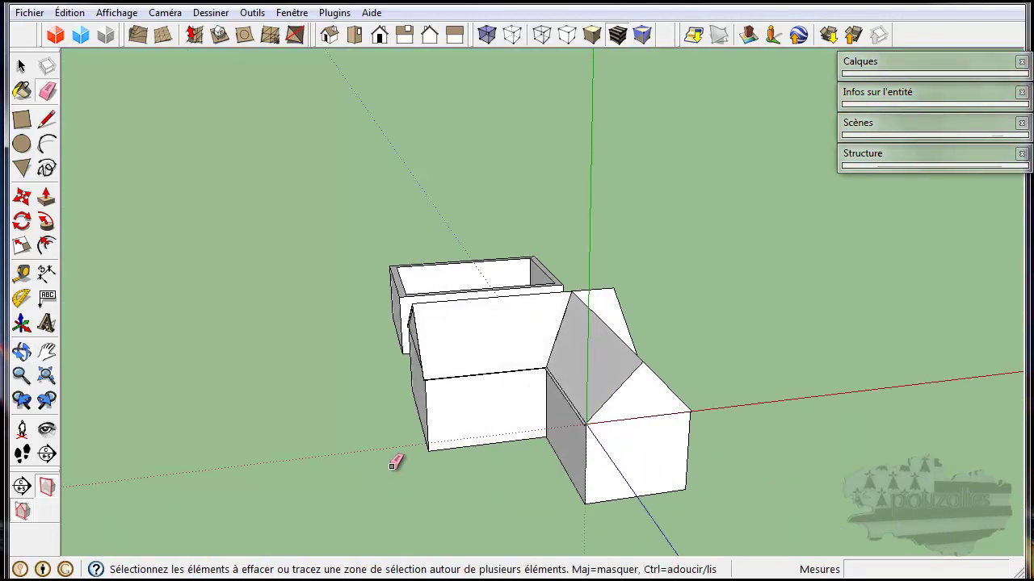
# Draw a corner-to-corner rectangle closing the open box's top, redoing the first attempt
pyautogui.click(21, 66)
pyautogui.moveTo(765, 345)
pyautogui.mouseDown(button='middle')
pyautogui.moveTo(394, 359)
pyautogui.moveTo(275, 341)
pyautogui.moveTo(411, 337)
pyautogui.moveTo(772, 383)
pyautogui.moveTo(866, 375)
pyautogui.mouseUp(button='middle')
pyautogui.moveTo(315, 363); pyautogui.dragTo(572, 377, button='middle')
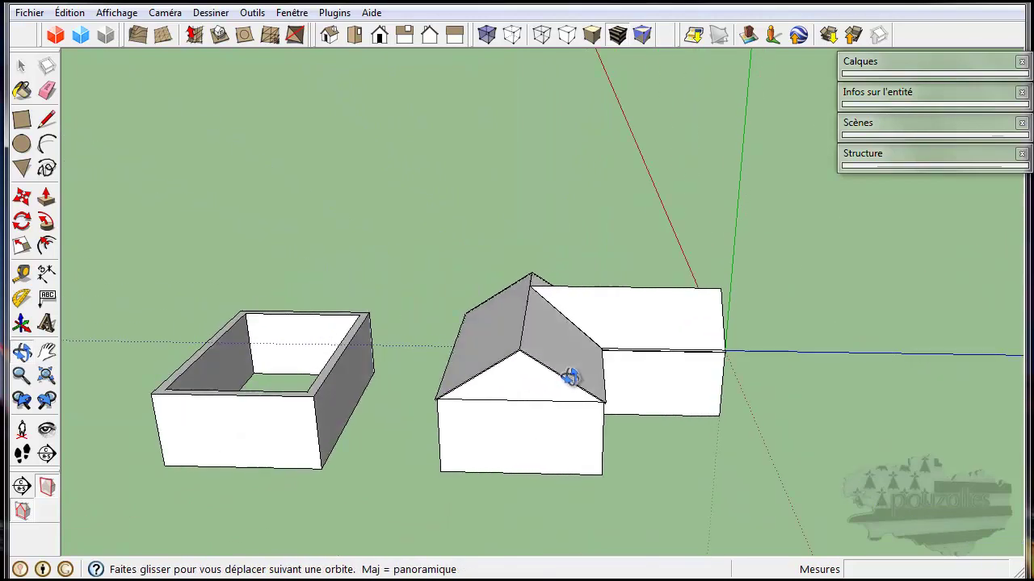
pyautogui.moveTo(241, 391); pyautogui.dragTo(324, 425, button='middle')
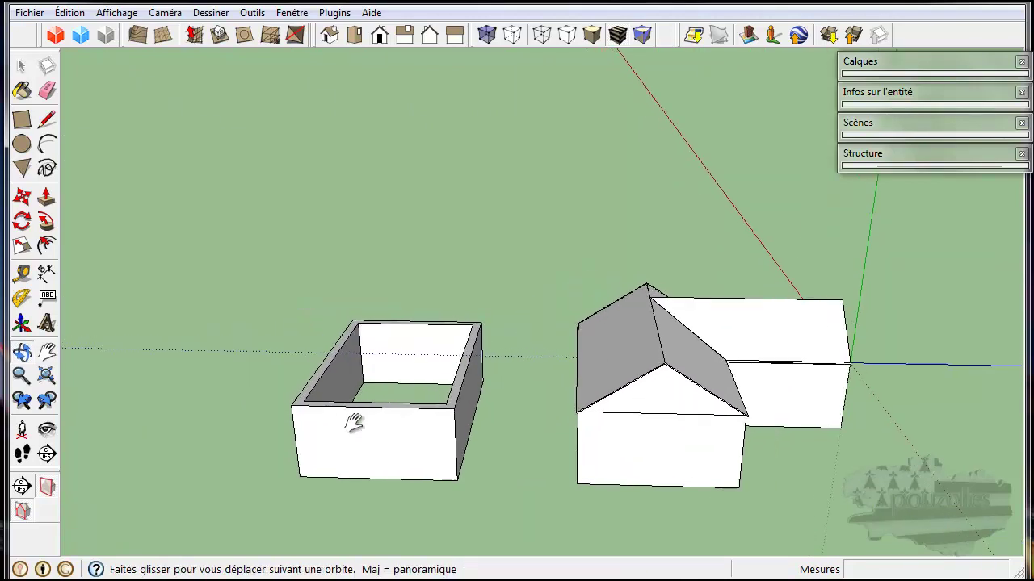
pyautogui.click(22, 120)
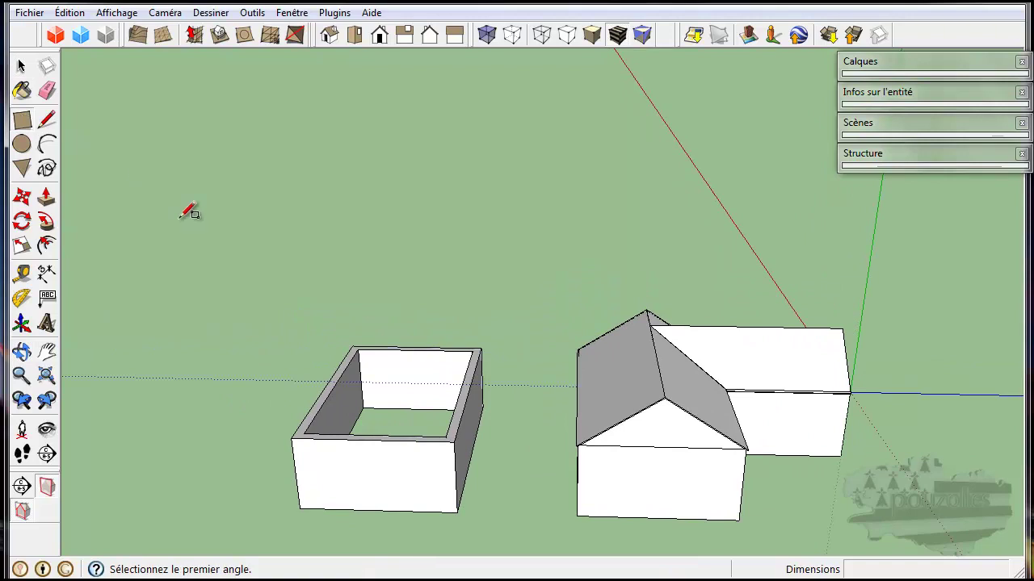
pyautogui.click(354, 348)
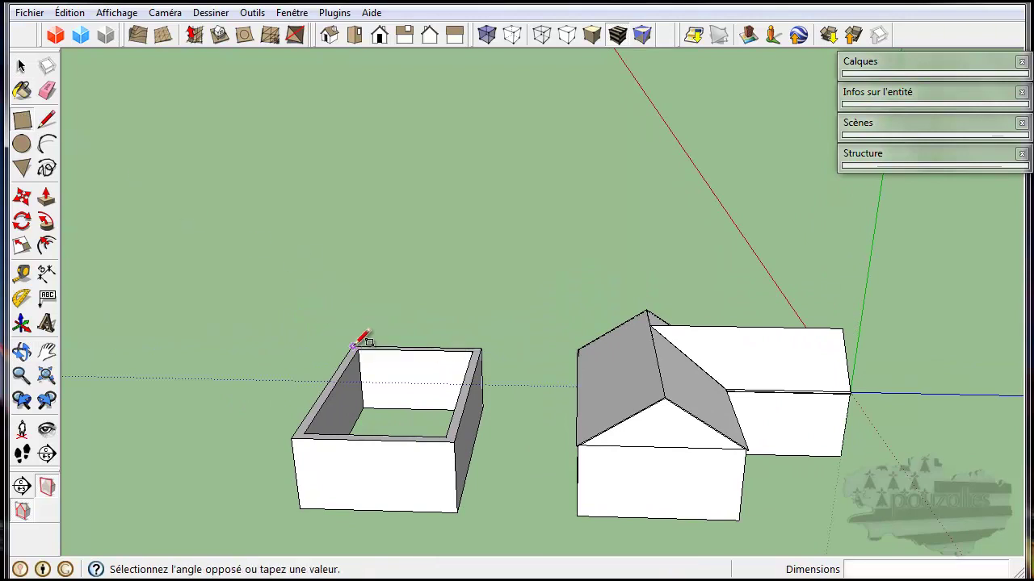
pyautogui.click(453, 441)
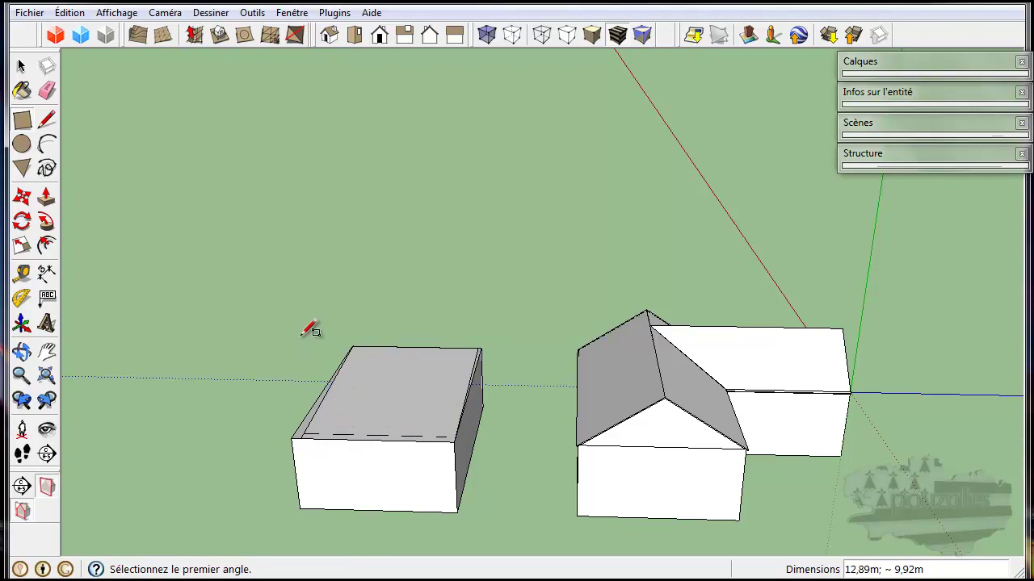
pyautogui.press('Delete')
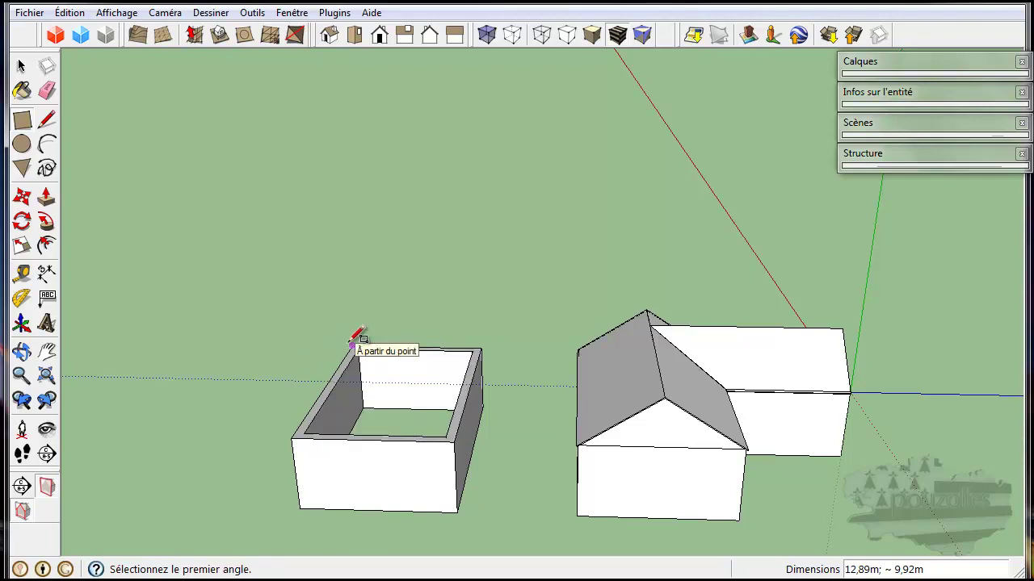
pyautogui.scroll(2, 355, 342)
pyautogui.click(354, 347)
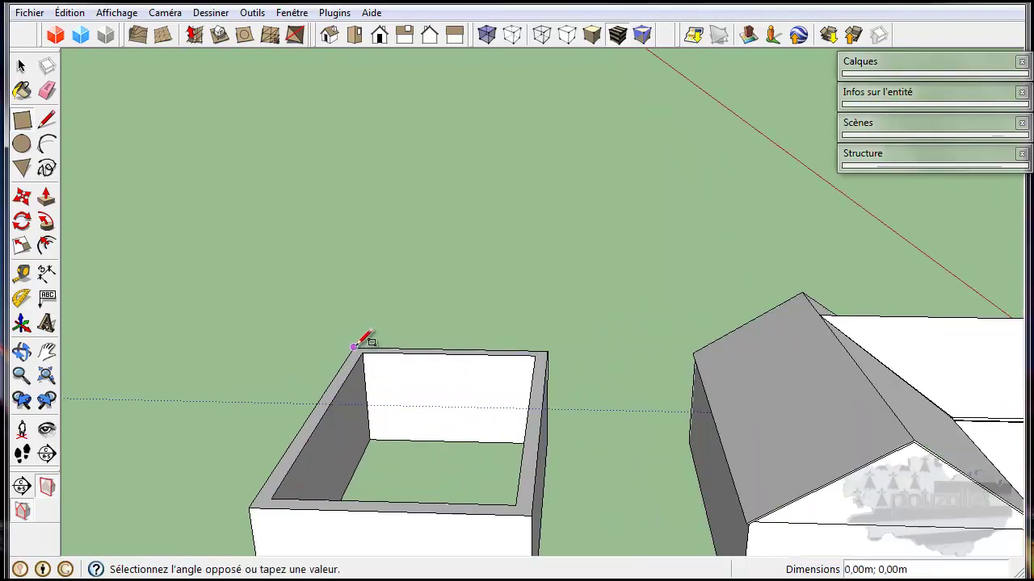
pyautogui.scroll(-3, 359, 343)
pyautogui.click(457, 437)
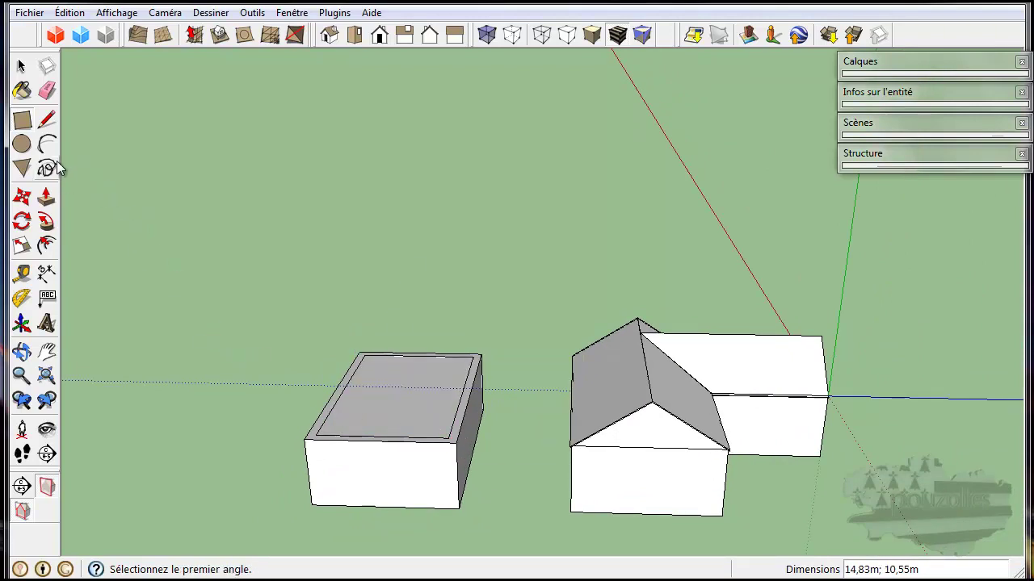
# Offset the new top face inward to create a smaller centred rectangle
pyautogui.click(46, 246)
pyautogui.click(396, 408)
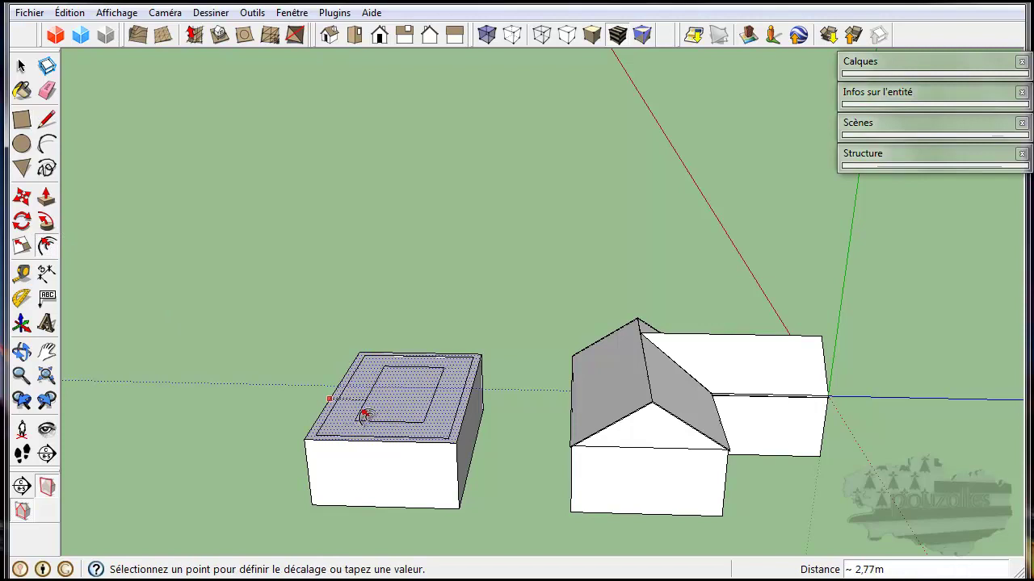
pyautogui.click(365, 415)
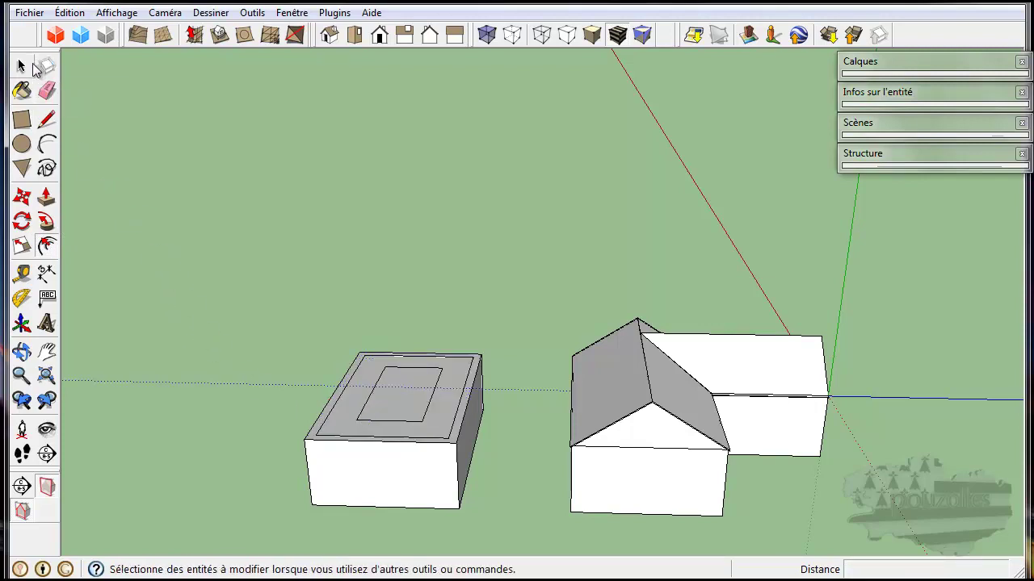
pyautogui.click(21, 66)
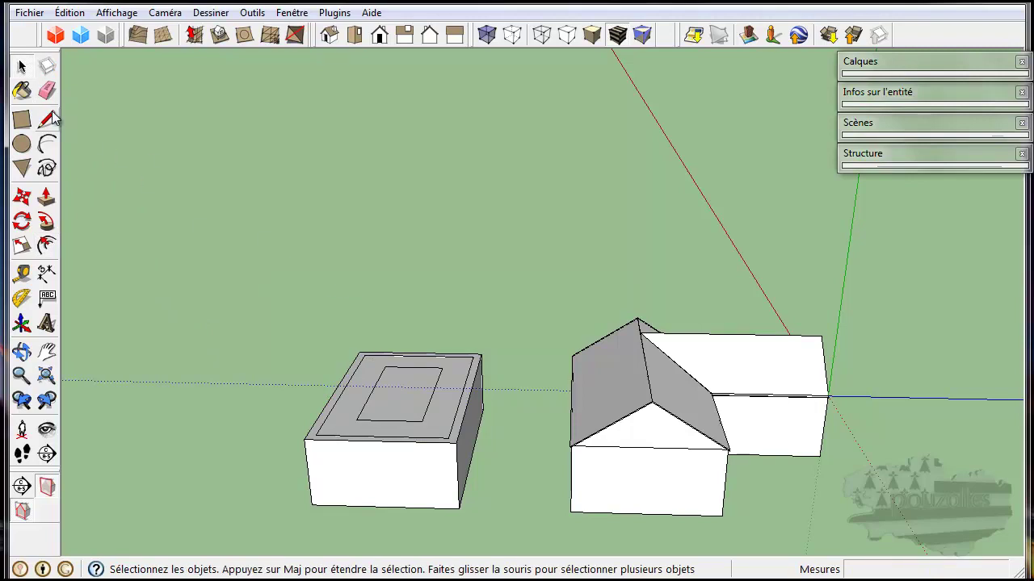
# Draw four diagonal lines linking the inner rectangle's corners to the box's outer top corners
pyautogui.click(48, 119)
pyautogui.click(359, 353)
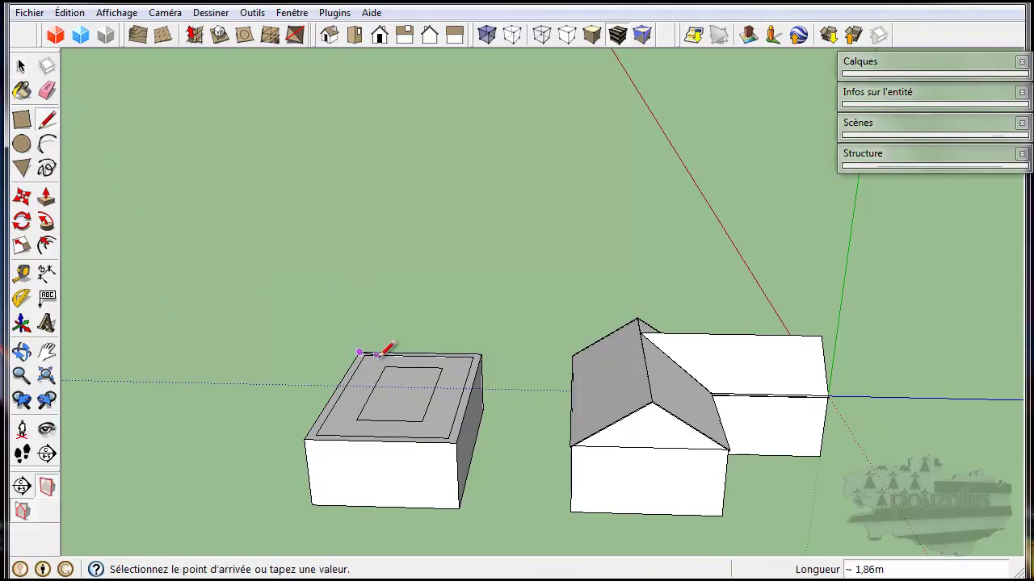
pyautogui.click(385, 366)
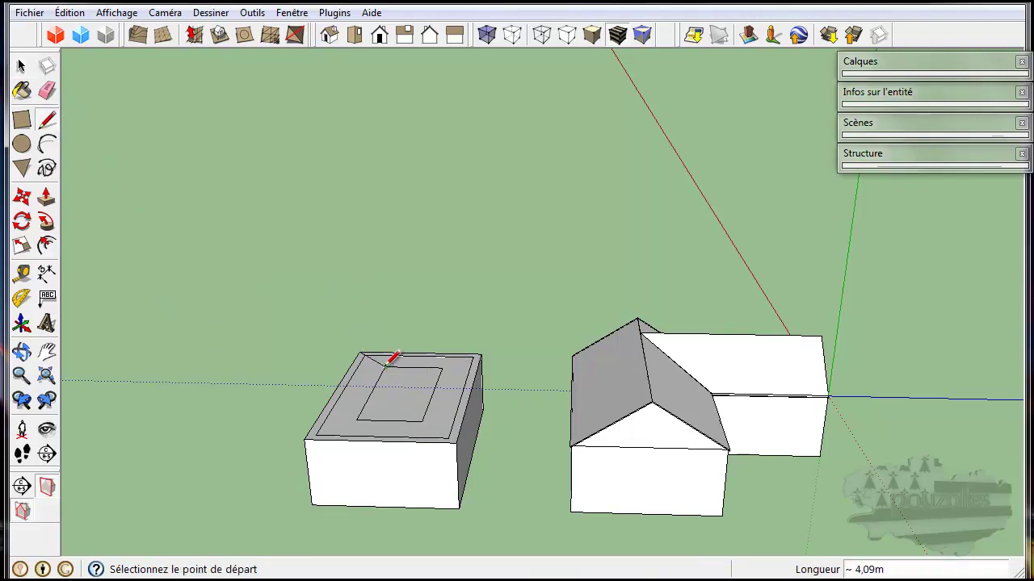
pyautogui.click(442, 368)
pyautogui.click(481, 355)
pyautogui.click(450, 440)
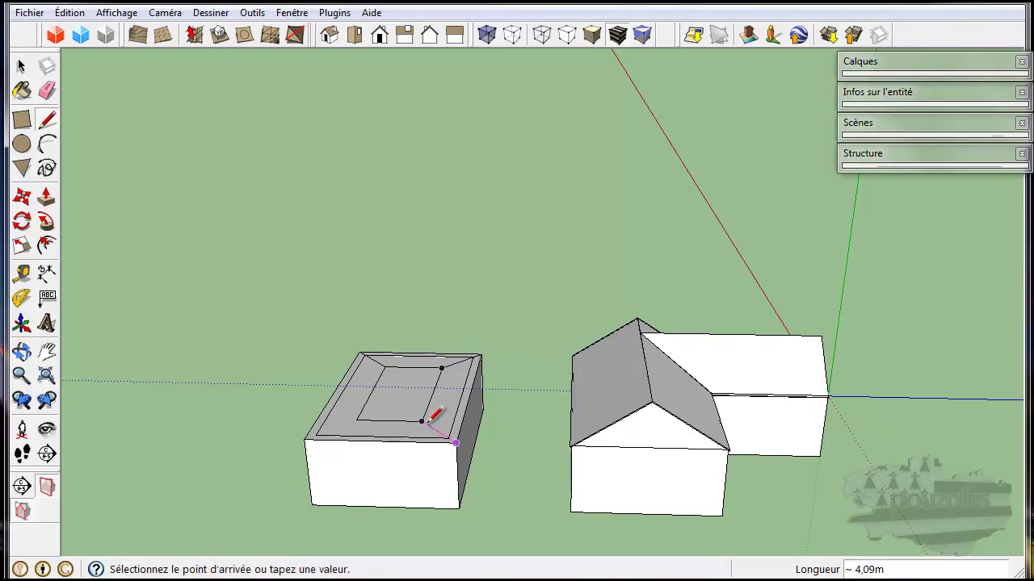
pyautogui.click(426, 421)
pyautogui.click(357, 419)
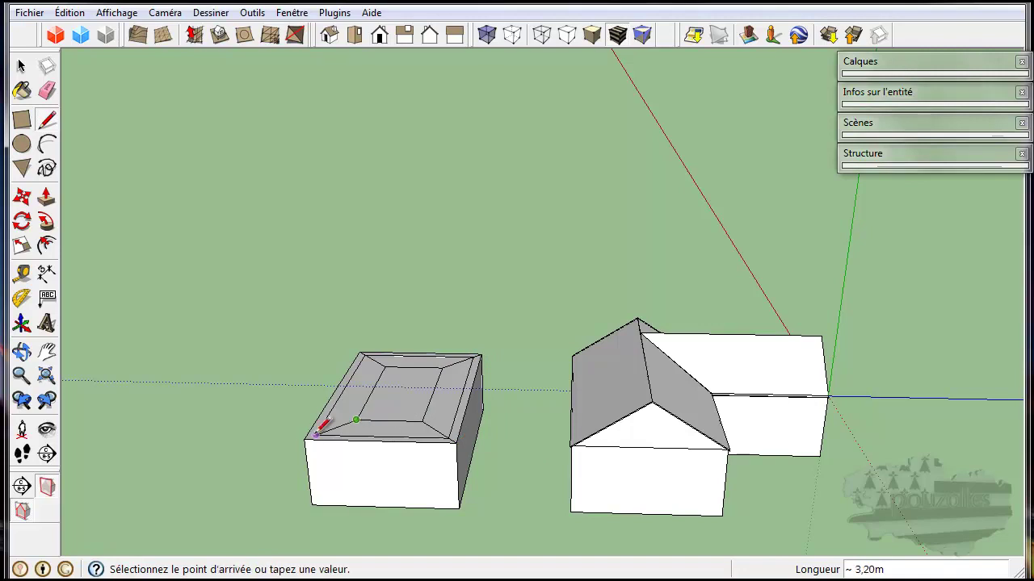
pyautogui.click(305, 440)
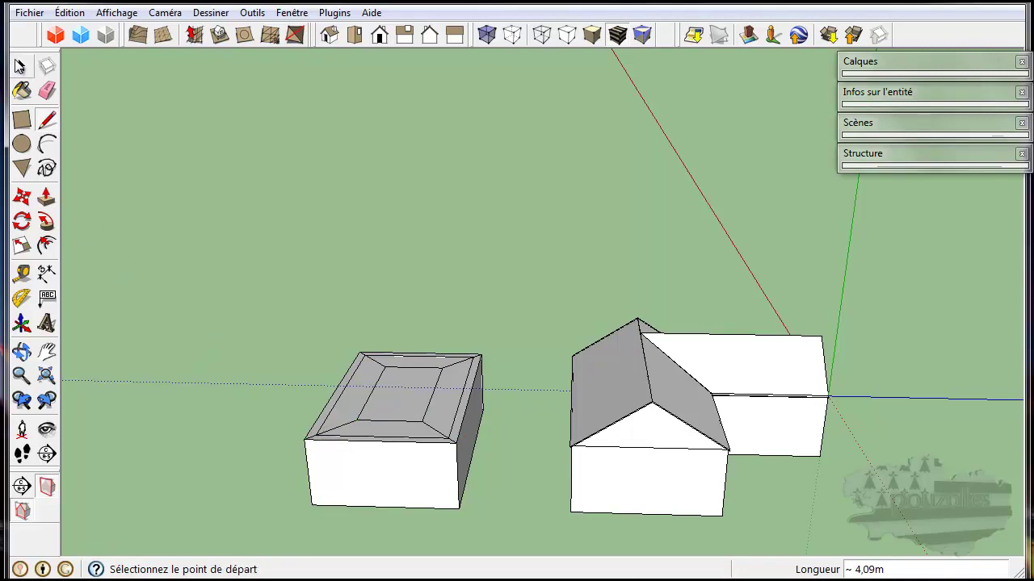
pyautogui.click(20, 67)
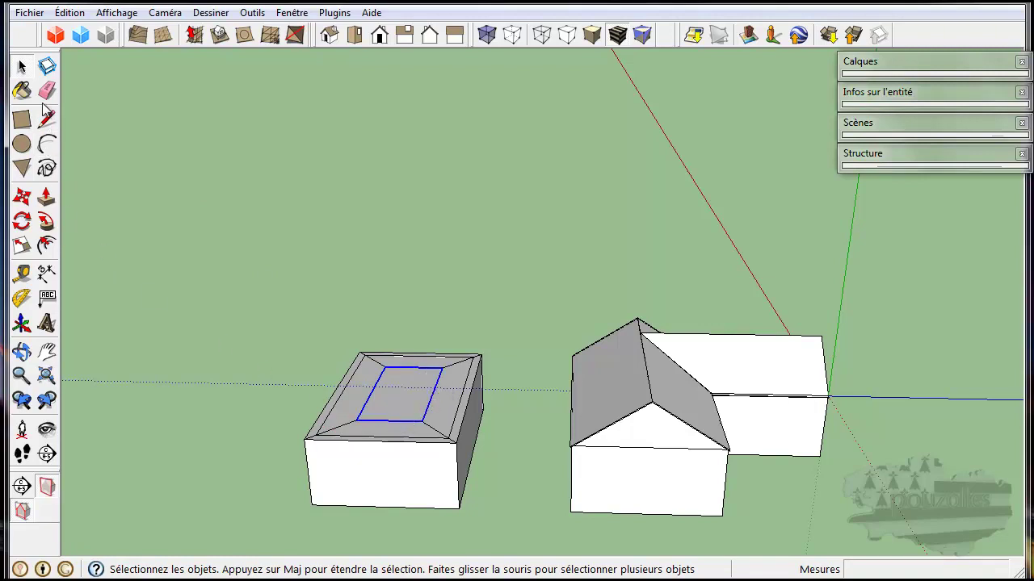
# Lift the left box's inner top rectangle 2.00 m to form a hipped roof with four sloping faces
pyautogui.click(21, 197)
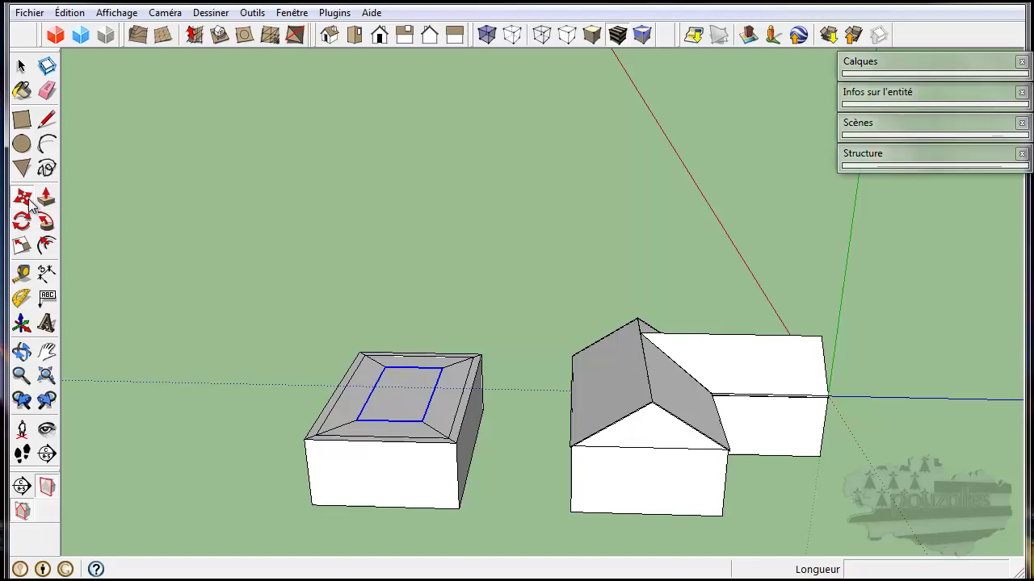
pyautogui.click(391, 422)
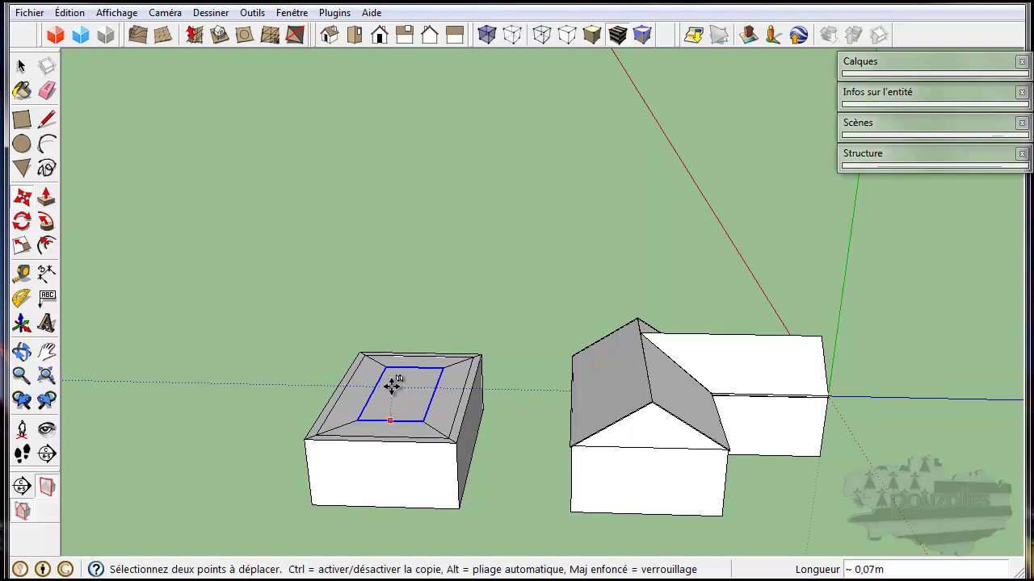
pyautogui.moveTo(387, 426); pyautogui.dragTo(391, 361, button='middle')
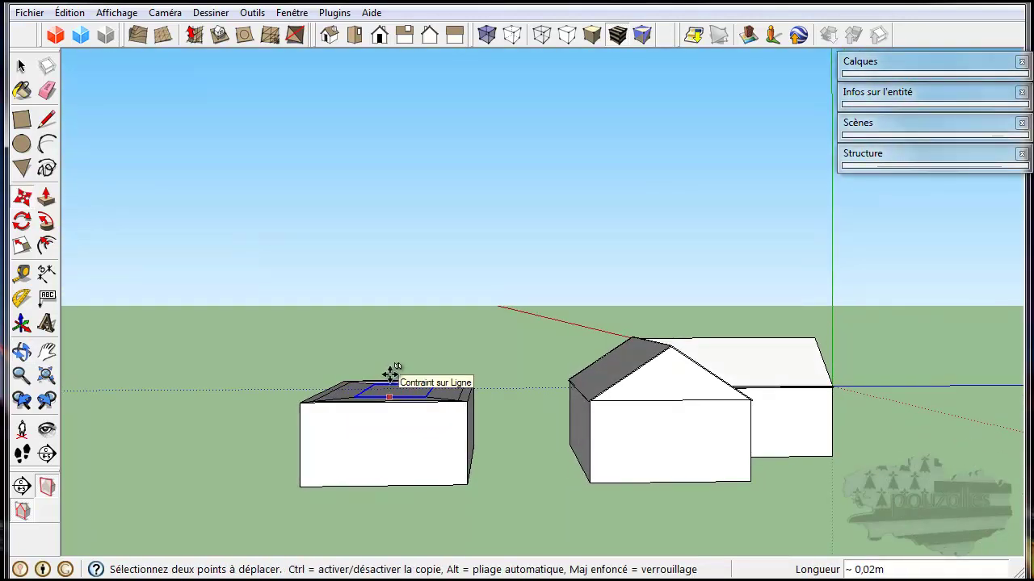
pyautogui.press('Escape')
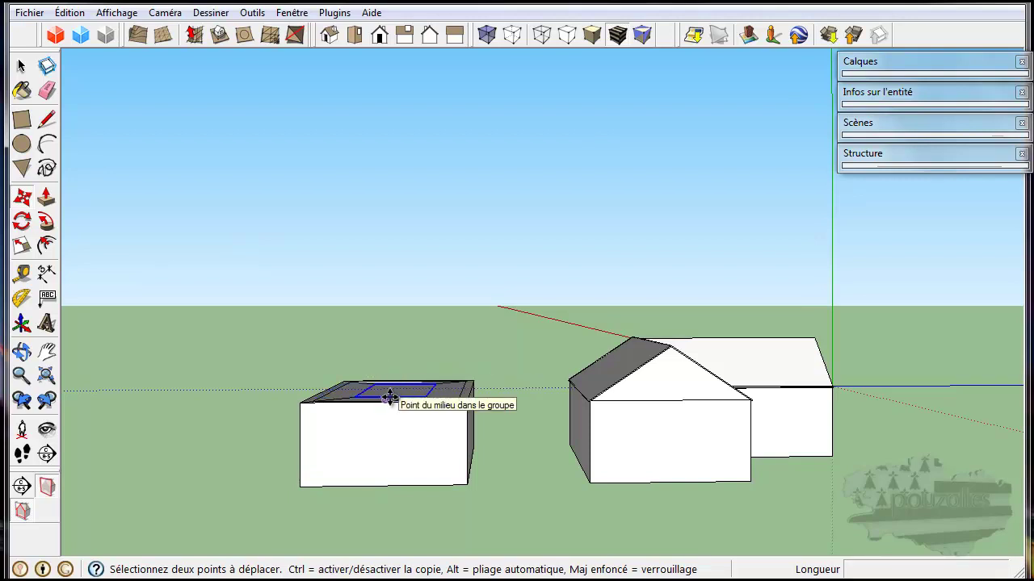
pyautogui.click(389, 394)
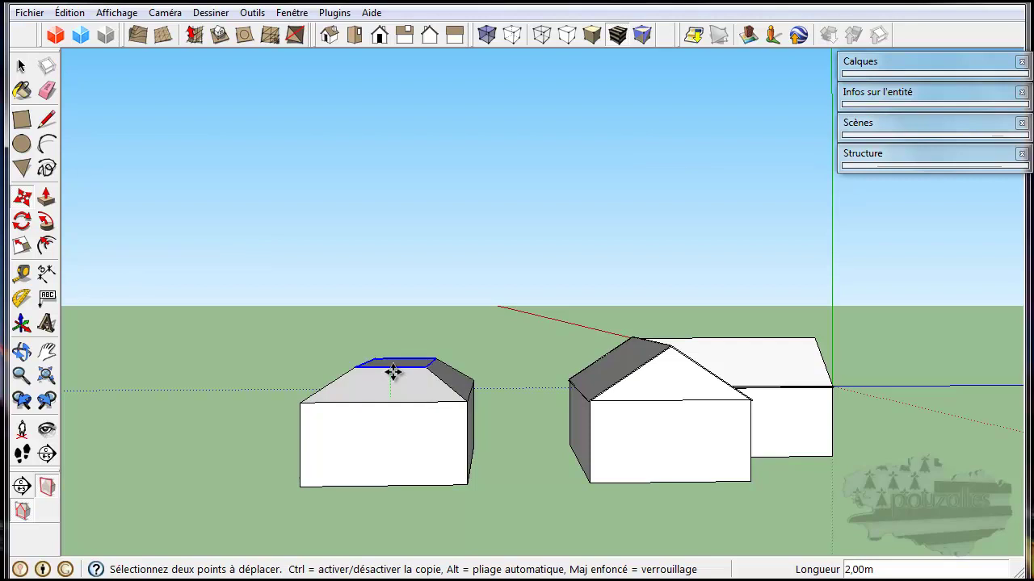
pyautogui.click(402, 362)
pyautogui.moveTo(558, 503)
pyautogui.mouseDown(button='middle')
pyautogui.moveTo(479, 482)
pyautogui.moveTo(774, 520)
pyautogui.mouseUp(button='middle')
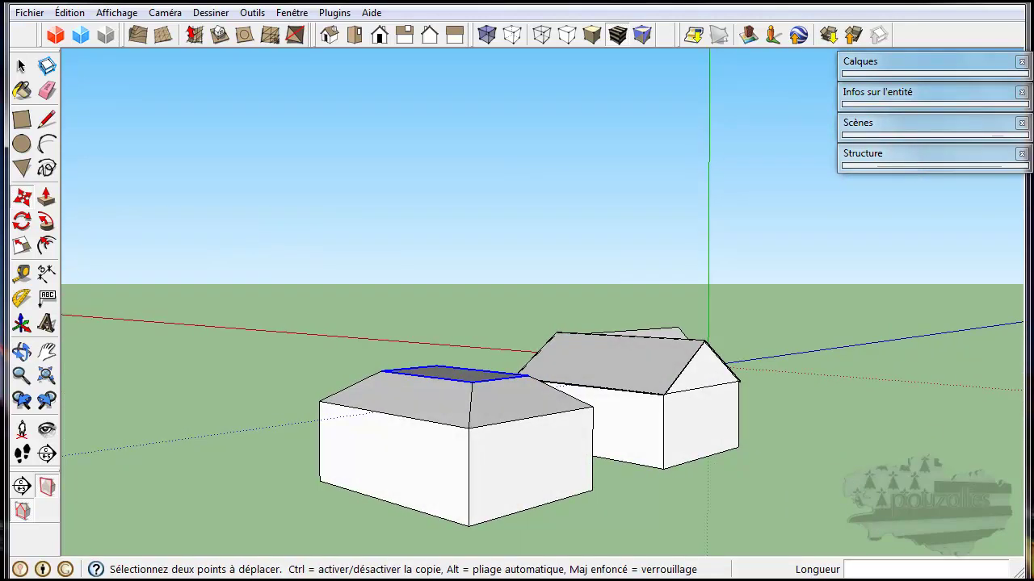
pyautogui.moveTo(587, 443)
pyautogui.mouseDown(button='middle')
pyautogui.moveTo(506, 473)
pyautogui.moveTo(381, 547)
pyautogui.moveTo(410, 336)
pyautogui.mouseUp(button='middle')
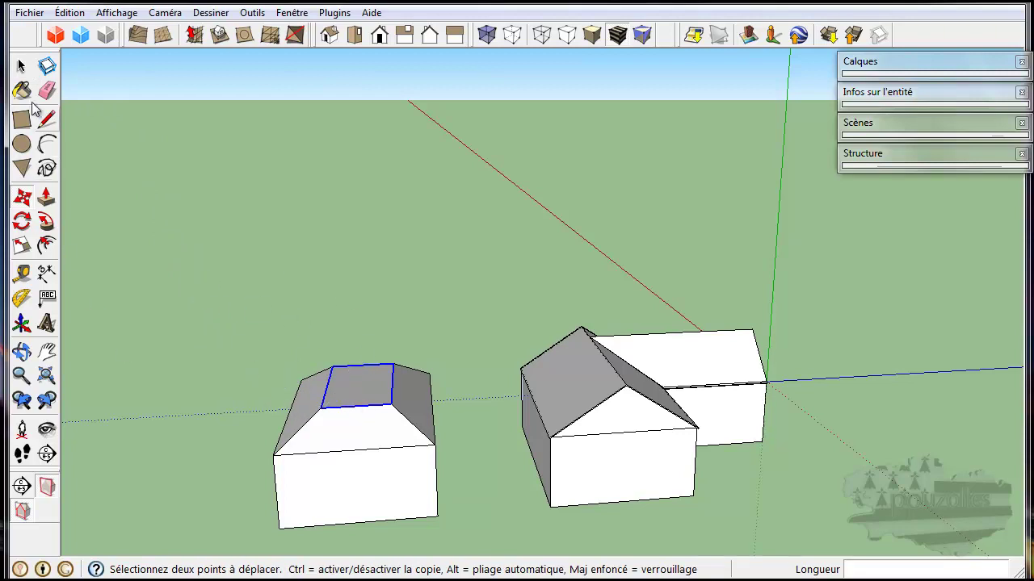
# Delete the left box's whole hipped roof, leaving the box open-topped
pyautogui.click(22, 67)
pyautogui.tripleClick(396, 433)
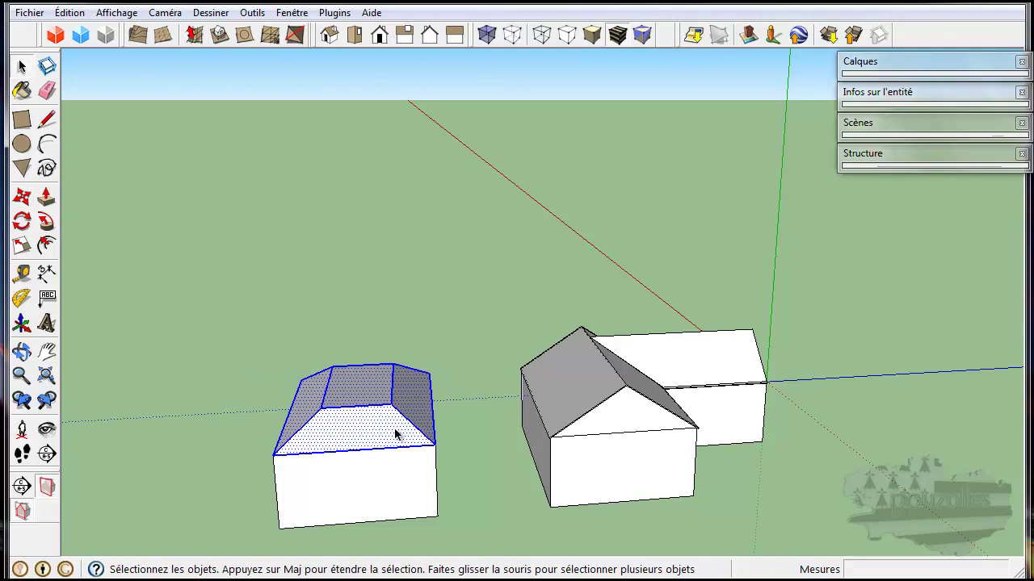
pyautogui.press('Delete')
# Close the box's open top with a corner-to-corner rectangle face
pyautogui.click(22, 120)
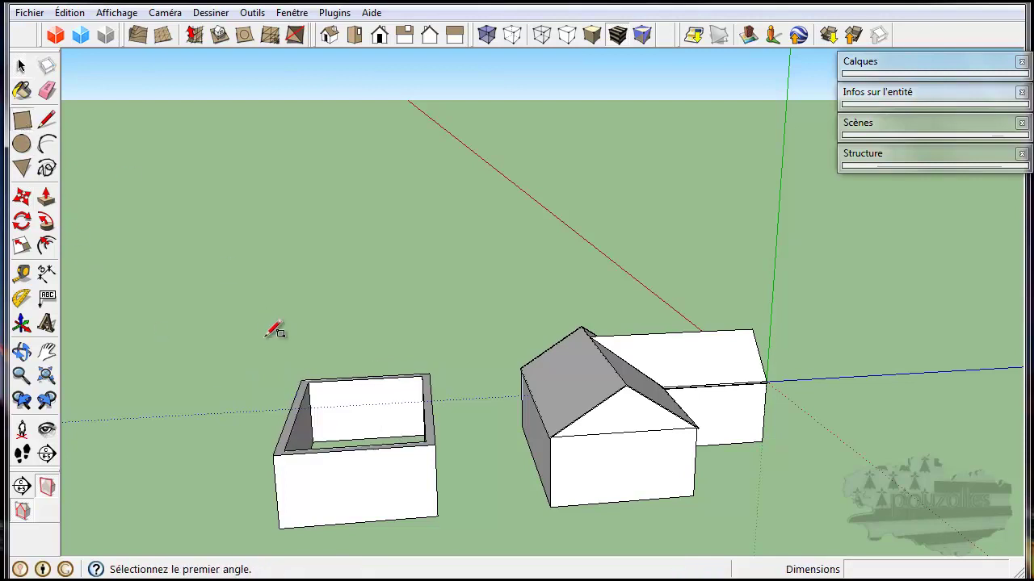
pyautogui.click(303, 379)
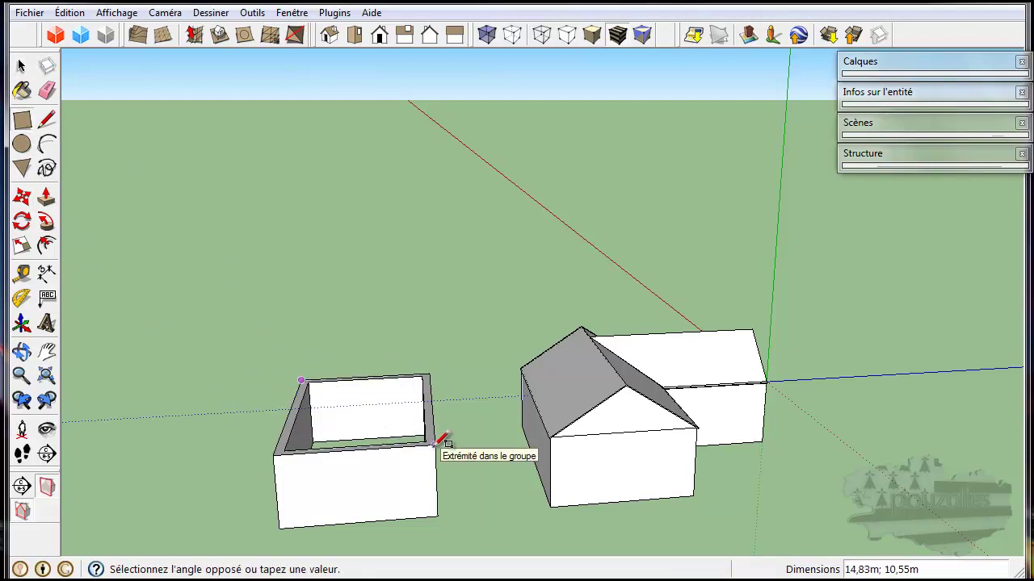
pyautogui.click(428, 442)
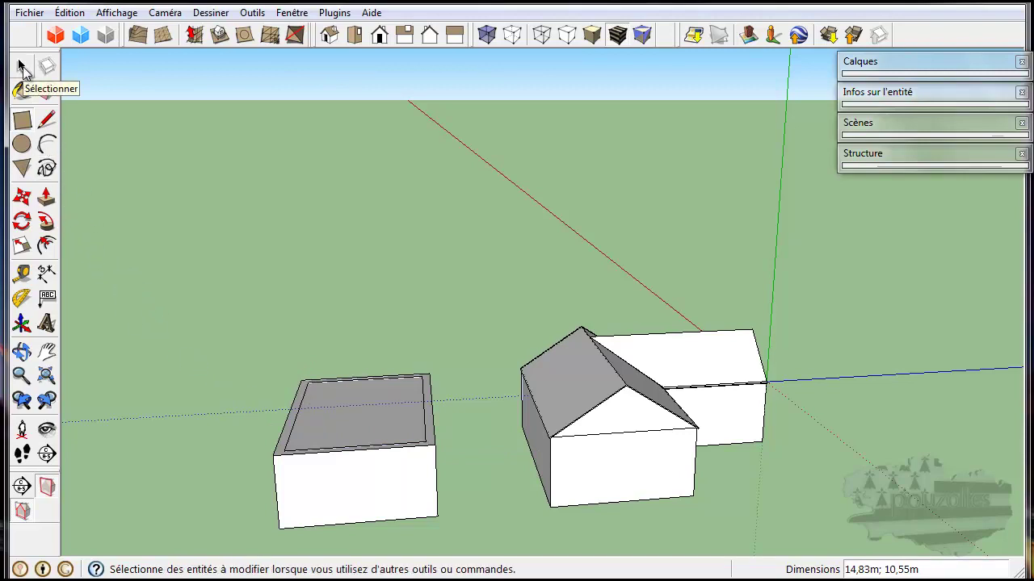
# Draw a line across the box top between its edge midpoints, splitting the face in two
pyautogui.click(46, 120)
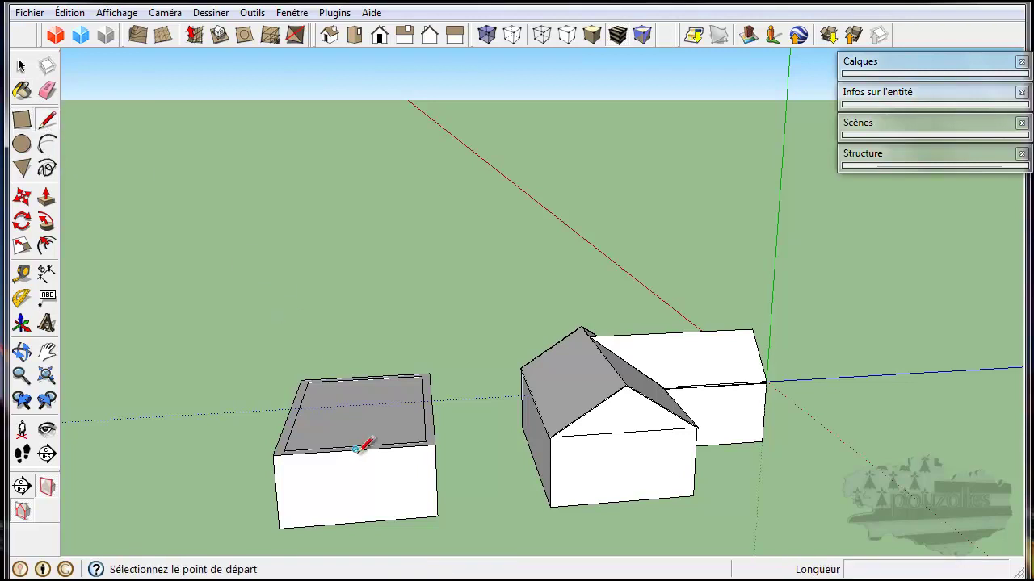
pyautogui.click(355, 449)
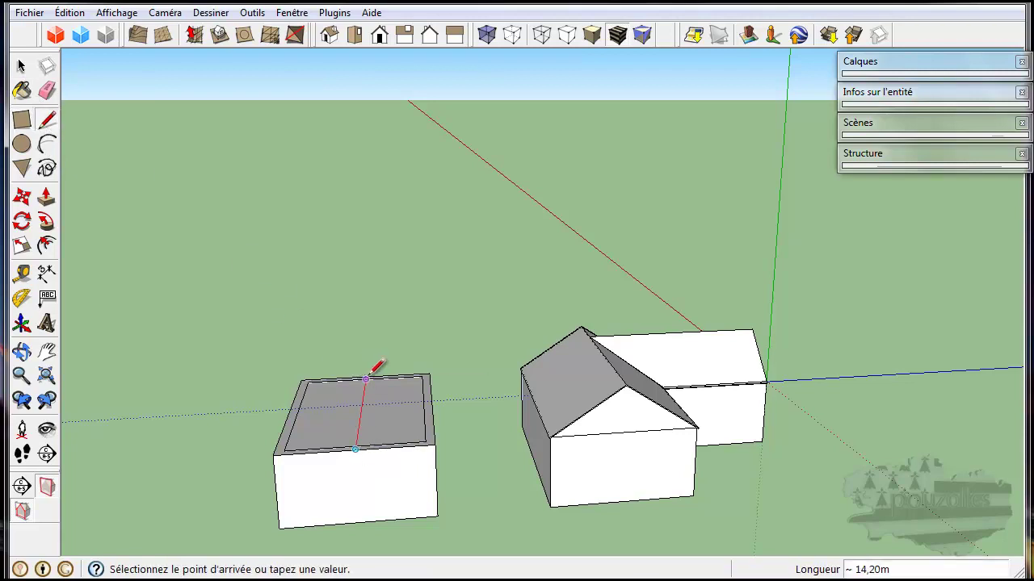
pyautogui.click(366, 377)
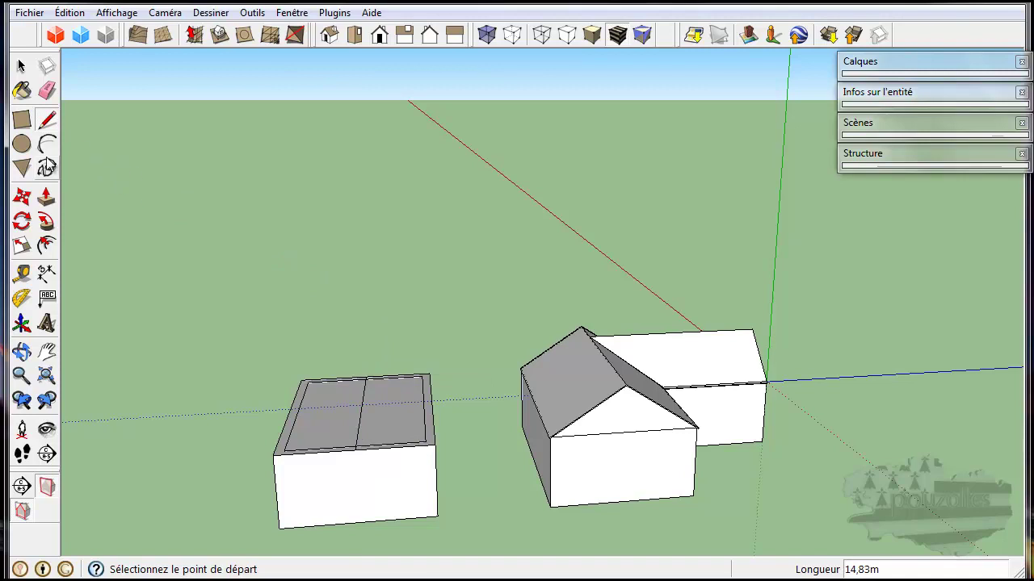
# Raise that middle ridge line 2 m vertically to fold the top into a gable roof
pyautogui.click(22, 197)
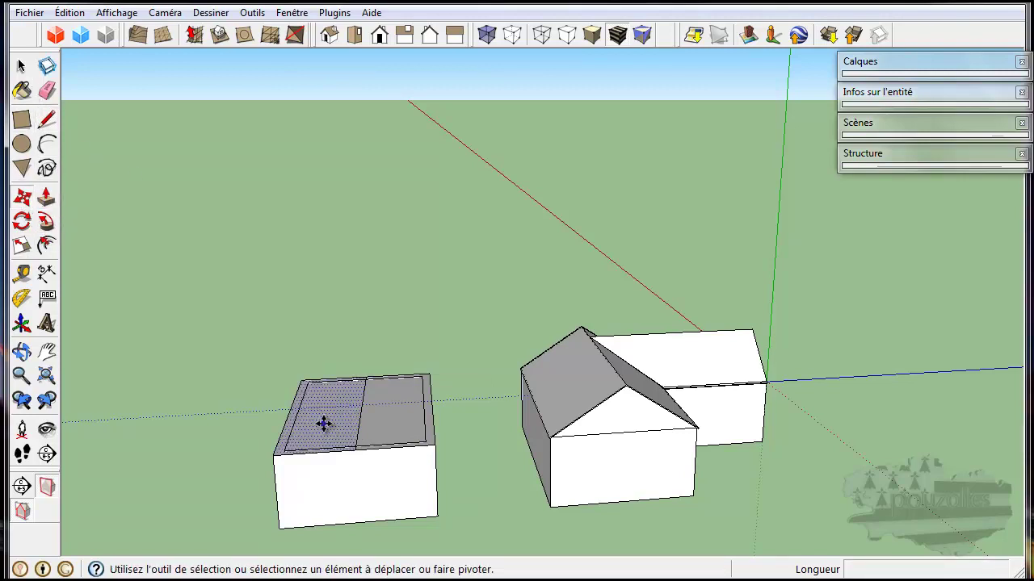
pyautogui.moveTo(374, 468); pyautogui.dragTo(383, 445, button='middle')
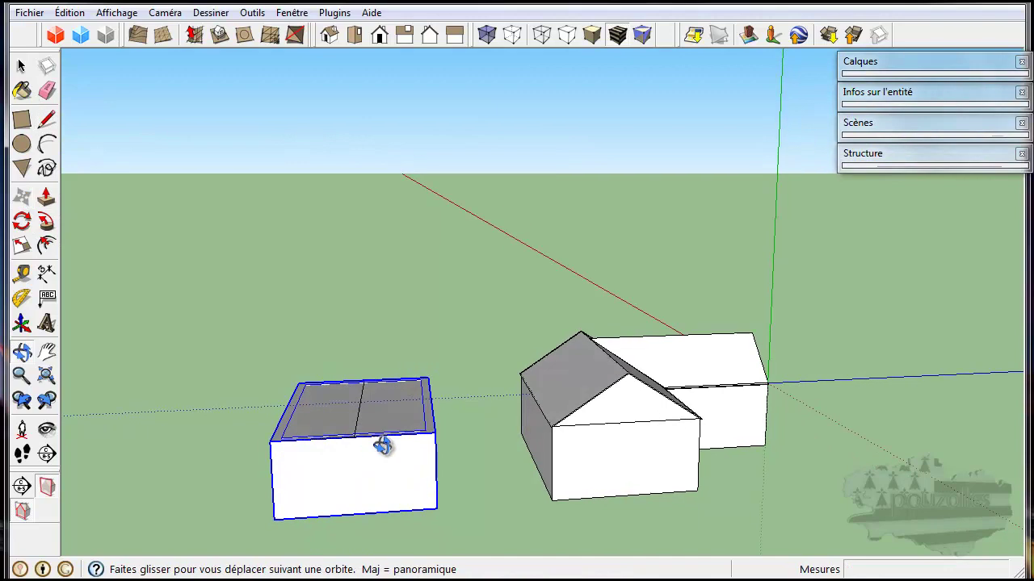
pyautogui.click(358, 412)
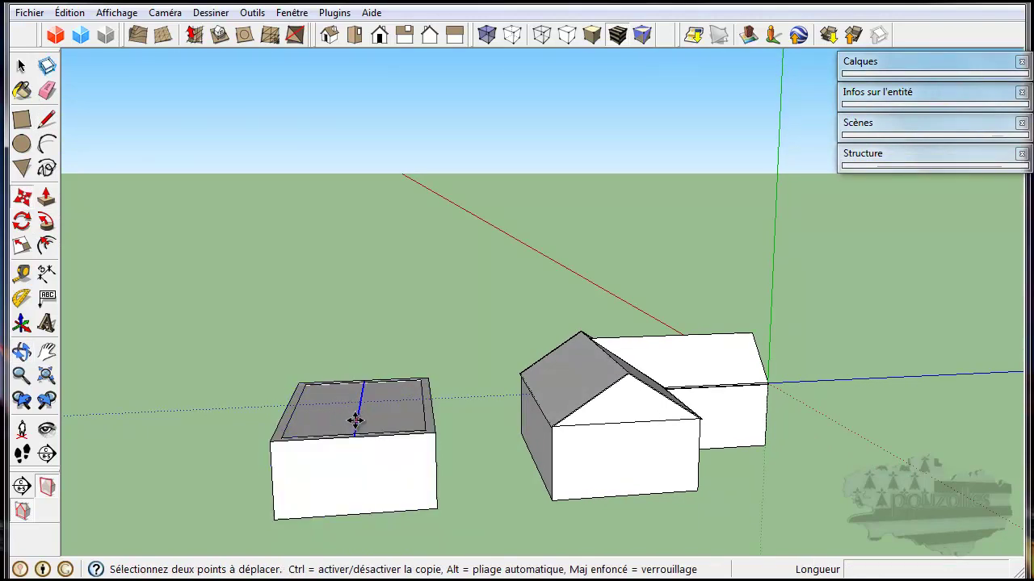
pyautogui.write('2')
pyautogui.press('Return')
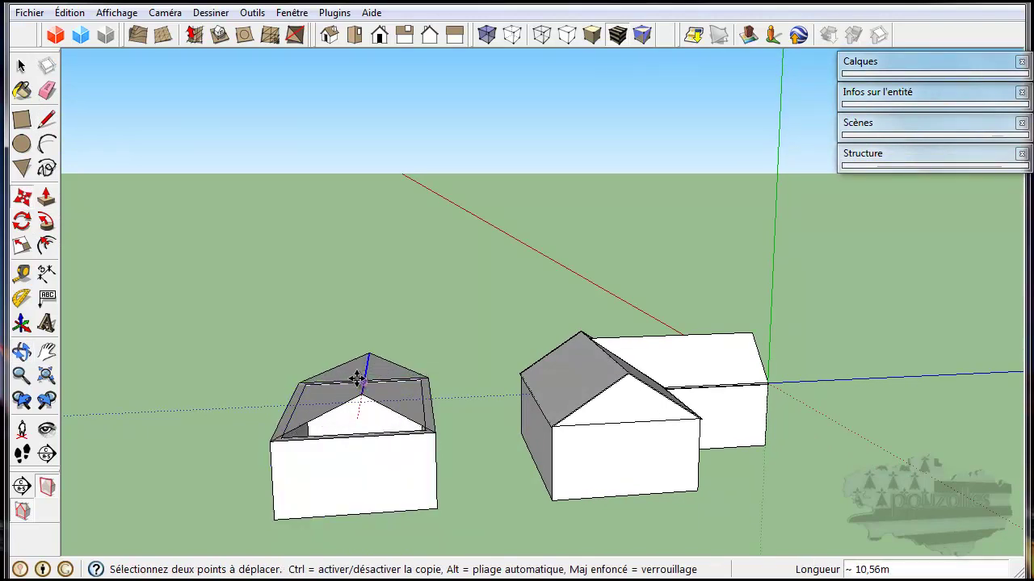
pyautogui.click(351, 368)
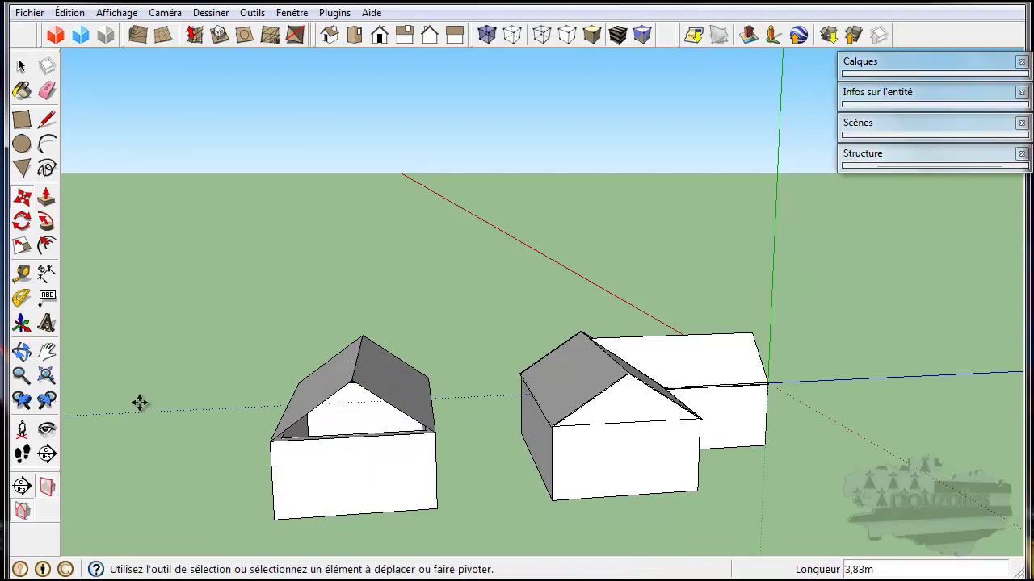
pyautogui.moveTo(158, 314); pyautogui.dragTo(422, 356, button='middle')
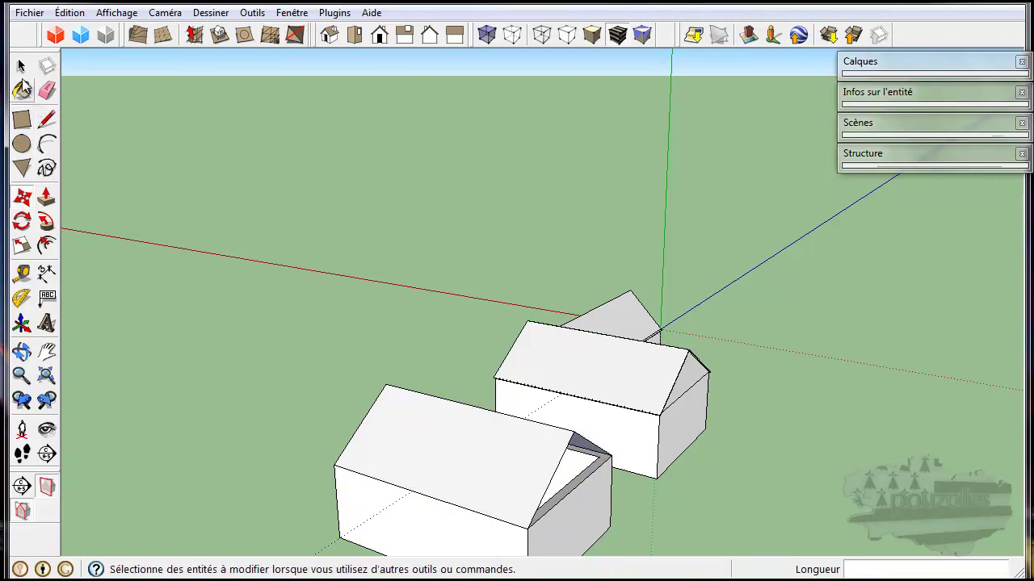
pyautogui.click(571, 433)
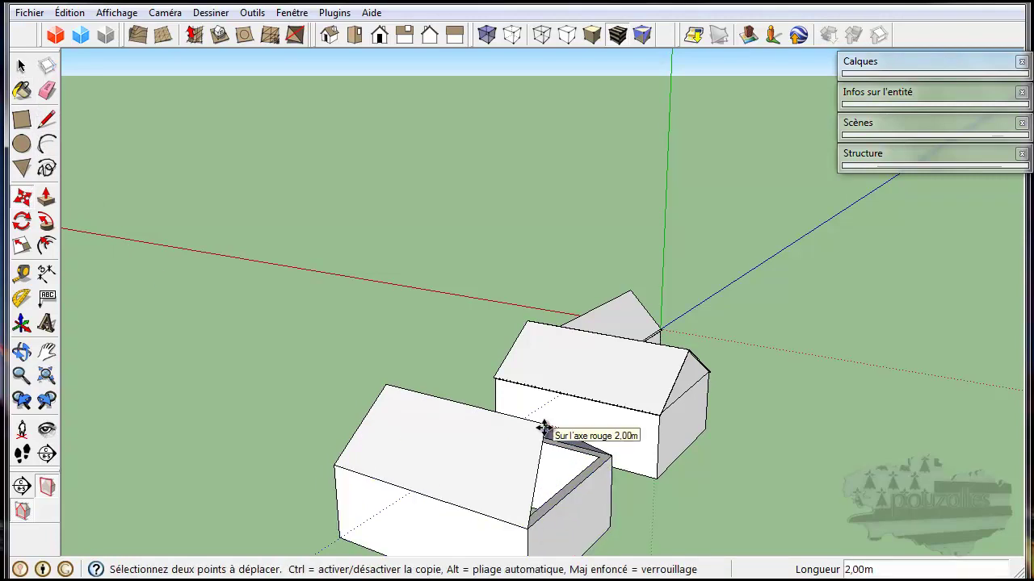
pyautogui.click(544, 427)
pyautogui.moveTo(429, 467); pyautogui.dragTo(598, 470, button='middle')
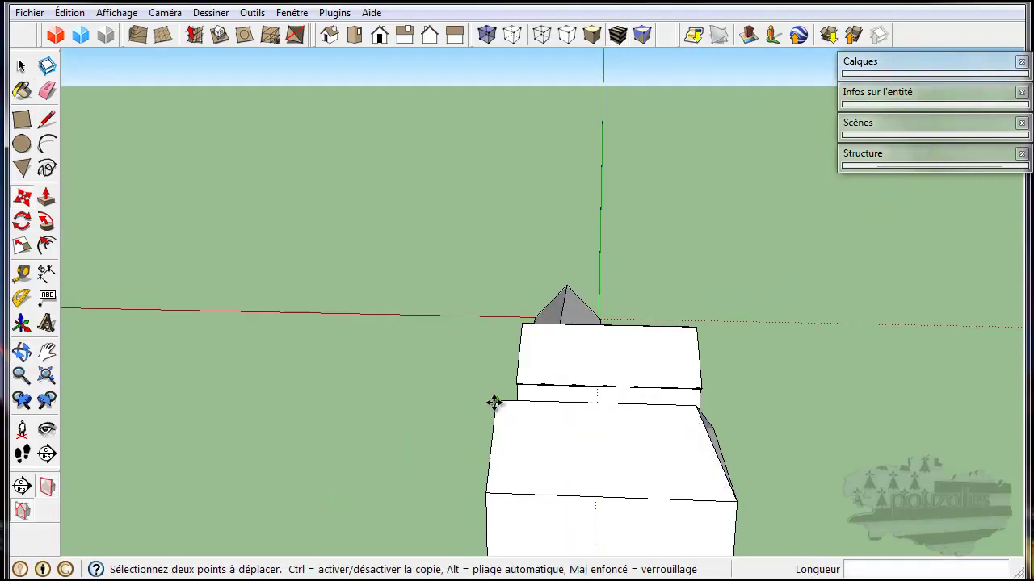
pyautogui.moveTo(662, 431)
pyautogui.mouseDown(button='middle')
pyautogui.moveTo(655, 461)
pyautogui.moveTo(443, 450)
pyautogui.moveTo(413, 501)
pyautogui.moveTo(369, 505)
pyautogui.mouseUp(button='middle')
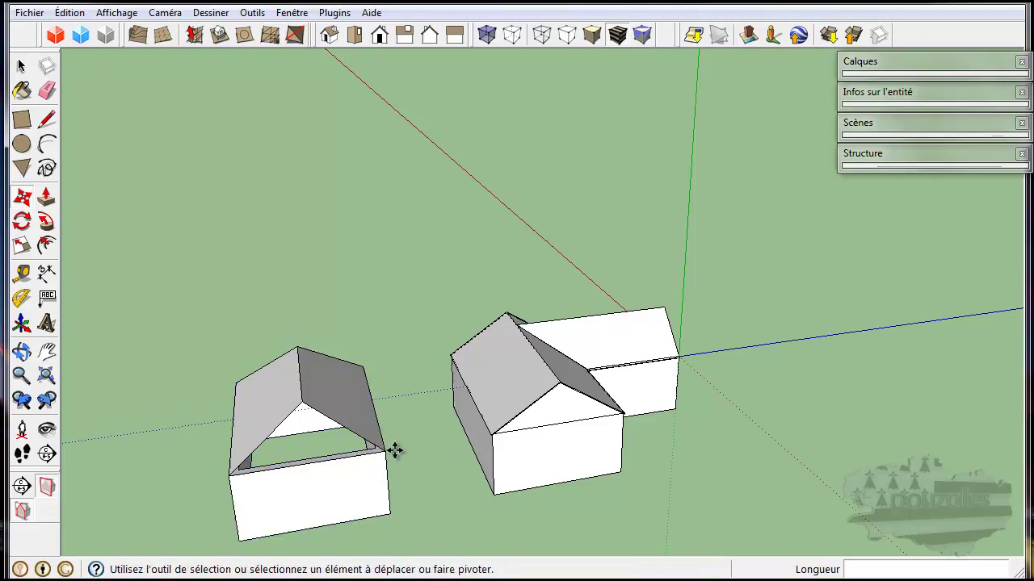
pyautogui.moveTo(305, 406)
pyautogui.mouseDown(button='middle')
pyautogui.moveTo(581, 380)
pyautogui.moveTo(589, 406)
pyautogui.mouseUp(button='middle')
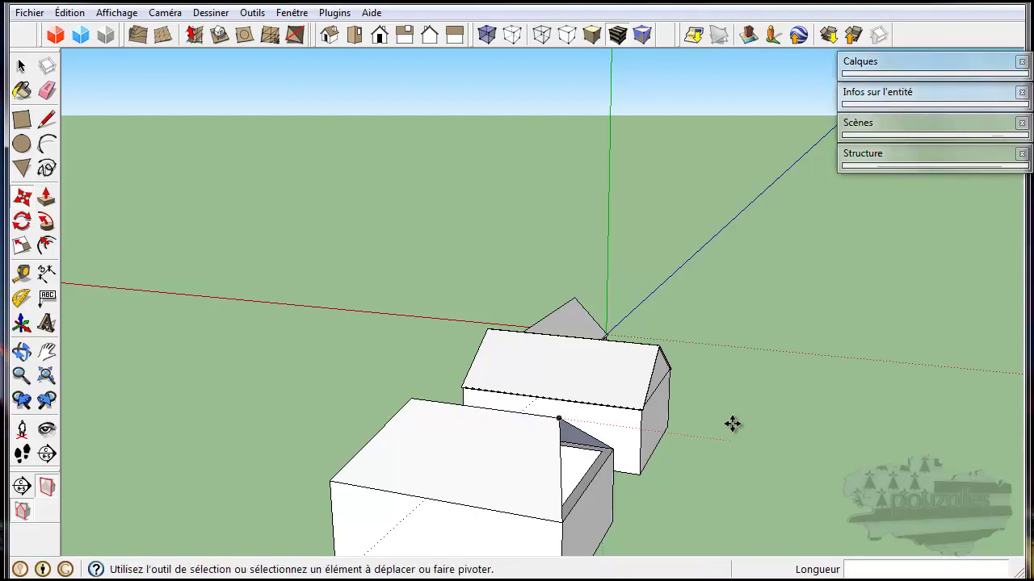
pyautogui.click(22, 67)
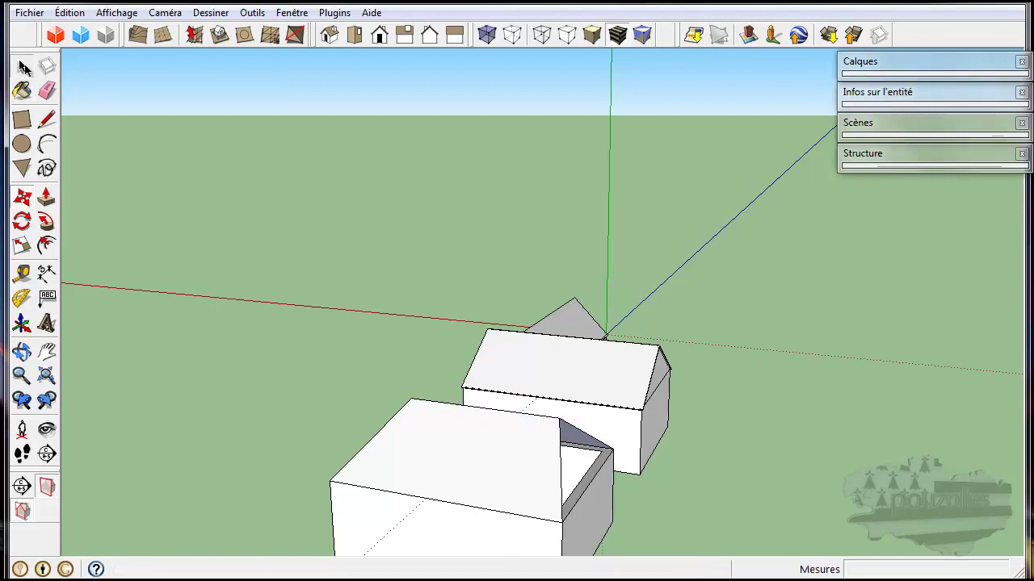
pyautogui.moveTo(646, 514); pyautogui.dragTo(374, 495, button='middle')
pyautogui.moveTo(600, 484)
pyautogui.mouseDown(button='middle')
pyautogui.moveTo(480, 455)
pyautogui.moveTo(397, 412)
pyautogui.moveTo(590, 473)
pyautogui.mouseUp(button='middle')
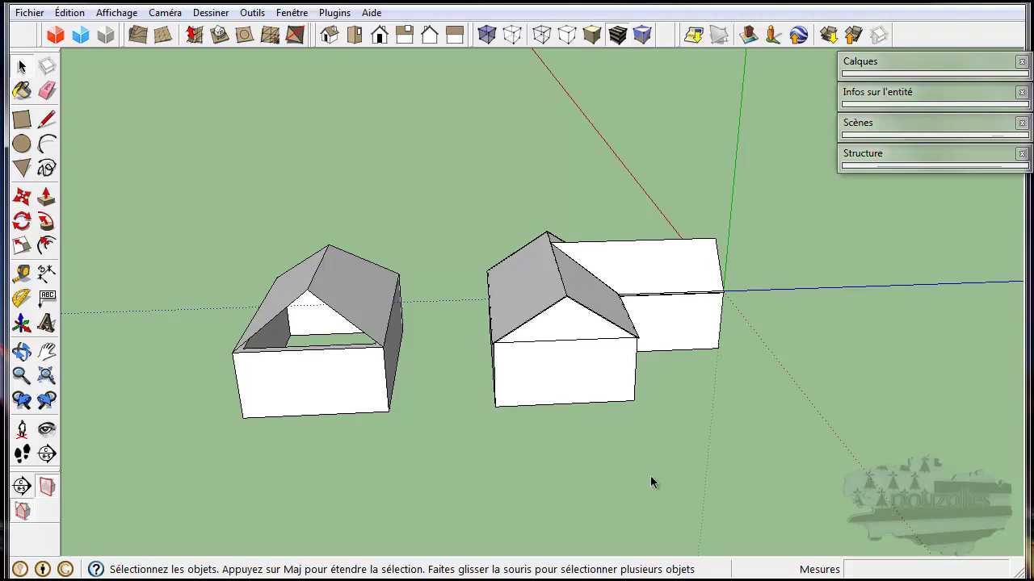
# Open the recent model '1 tuto en cour', choosing Non to discard the untitled sketch's changes
pyautogui.click(29, 12)
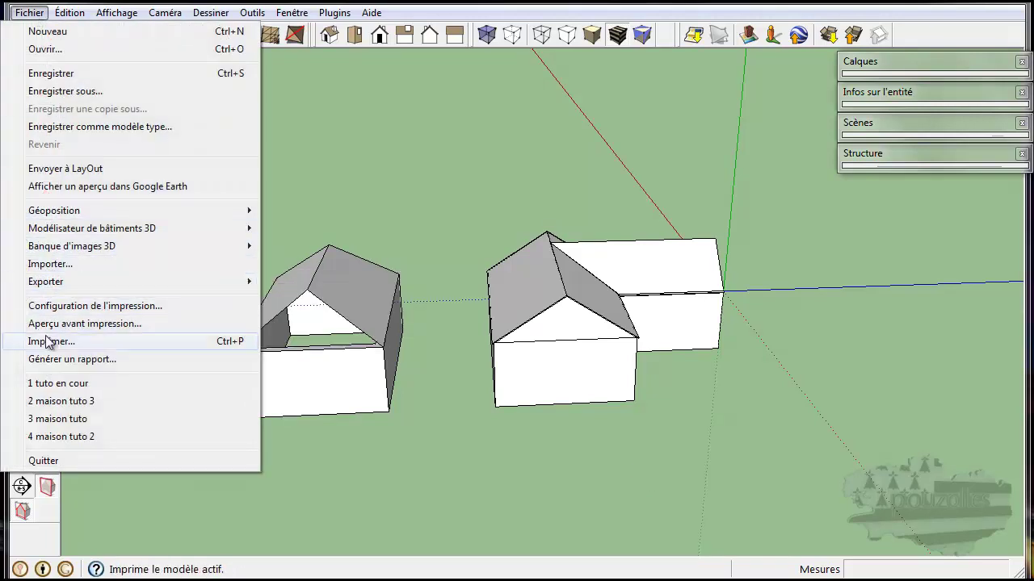
pyautogui.click(58, 385)
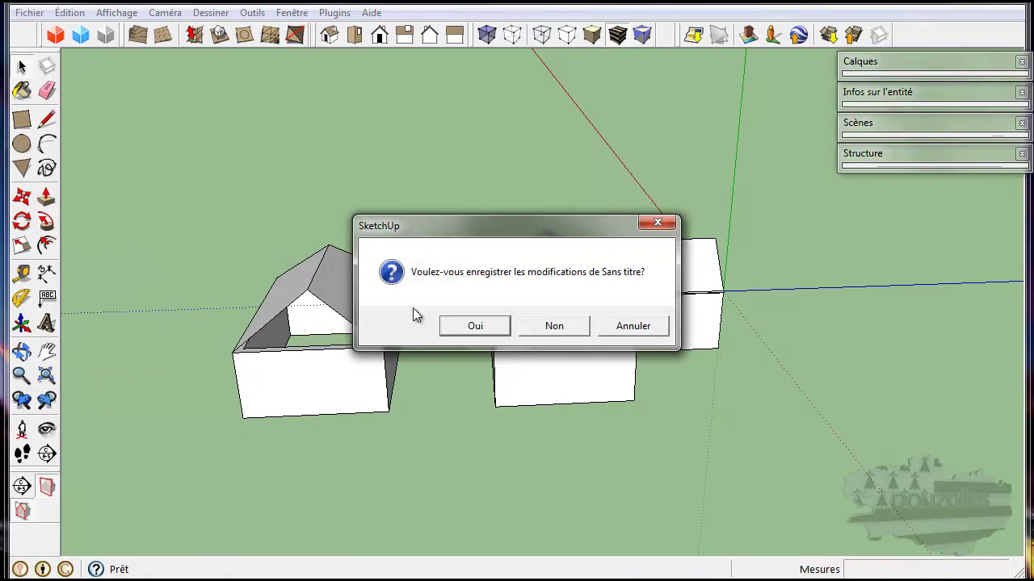
pyautogui.click(563, 331)
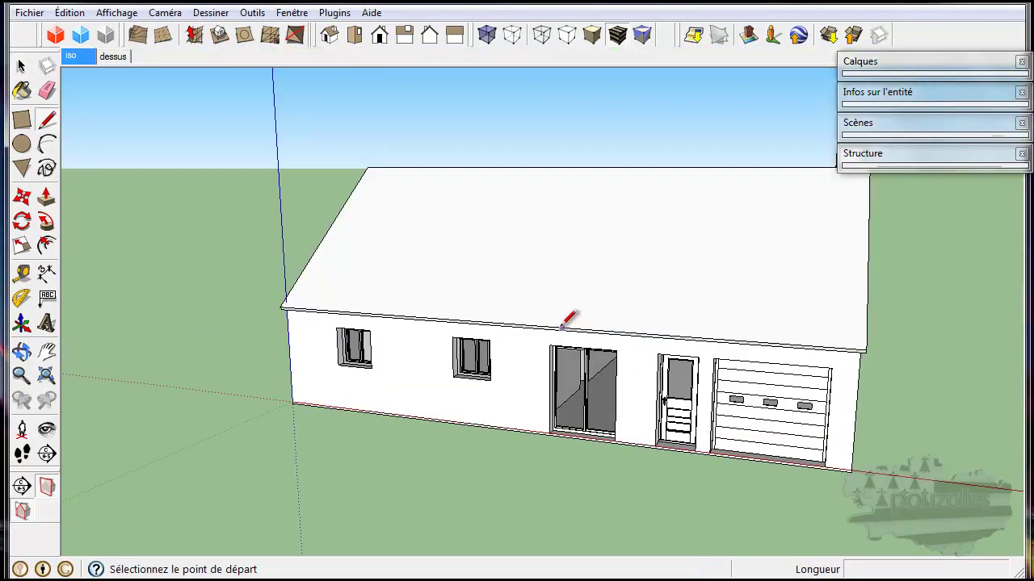
pyautogui.moveTo(594, 461)
pyautogui.mouseDown(button='middle')
pyautogui.moveTo(369, 445)
pyautogui.moveTo(503, 469)
pyautogui.moveTo(865, 474)
pyautogui.moveTo(932, 449)
pyautogui.moveTo(936, 436)
pyautogui.moveTo(888, 422)
pyautogui.moveTo(802, 449)
pyautogui.moveTo(879, 461)
pyautogui.moveTo(757, 459)
pyautogui.mouseUp(button='middle')
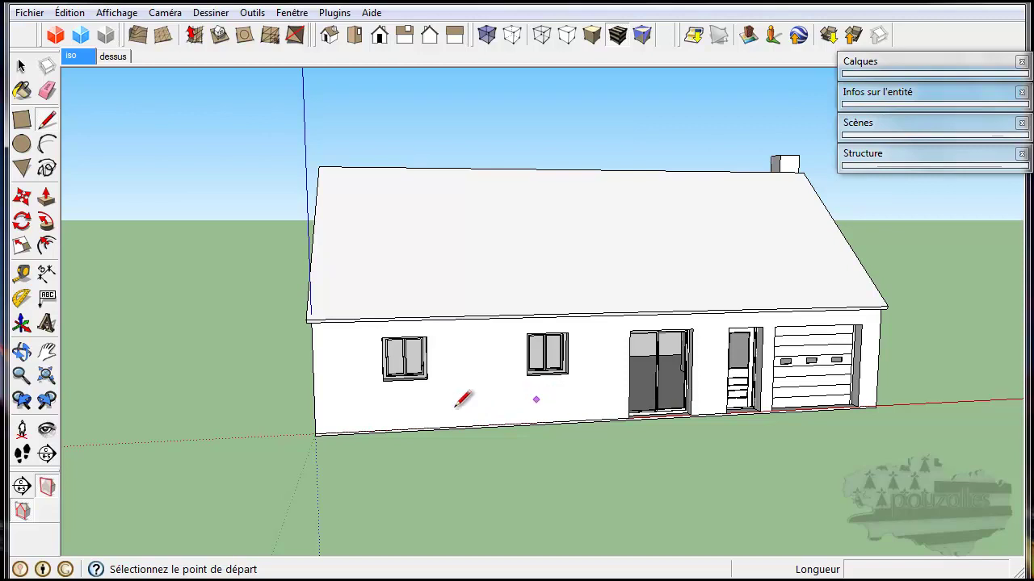
pyautogui.moveTo(417, 417); pyautogui.dragTo(525, 411, button='middle')
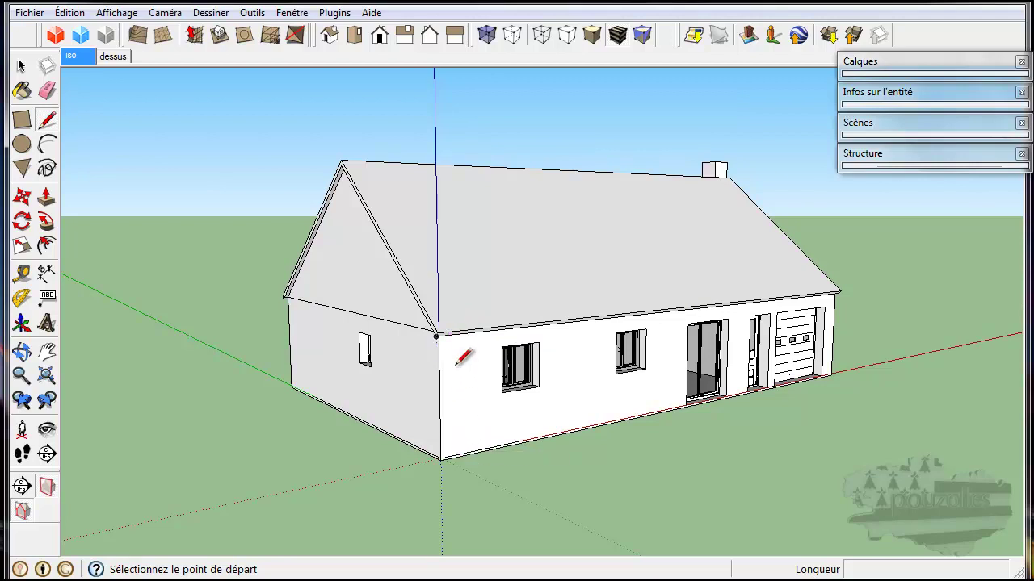
pyautogui.moveTo(514, 331)
pyautogui.mouseDown(button='middle')
pyautogui.moveTo(844, 313)
pyautogui.moveTo(423, 358)
pyautogui.mouseUp(button='middle')
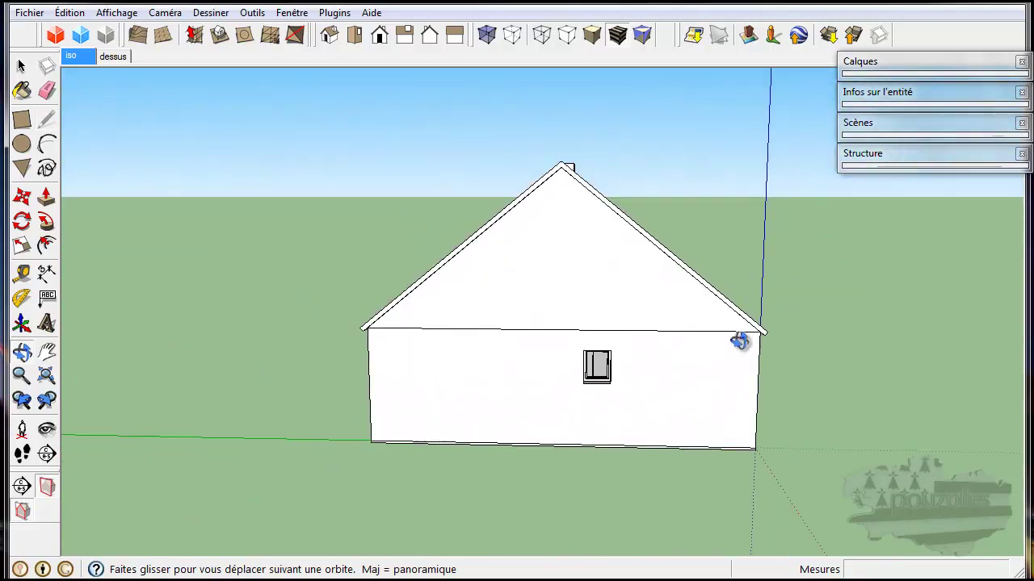